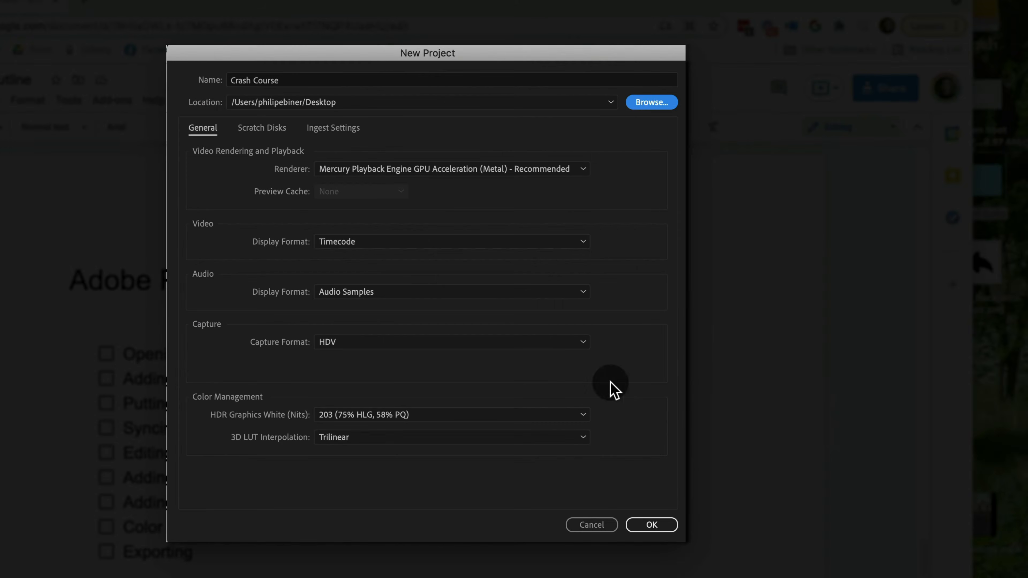
Create the new project named Crash Course in the Desktop location
left_click(663, 527)
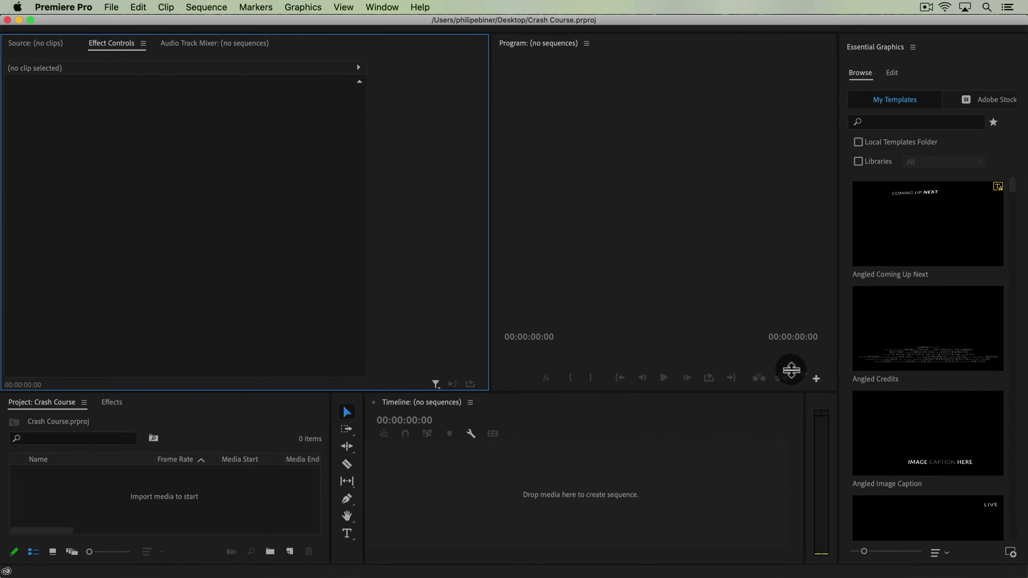
Switch to the Editing workspace
left_click(384, 10)
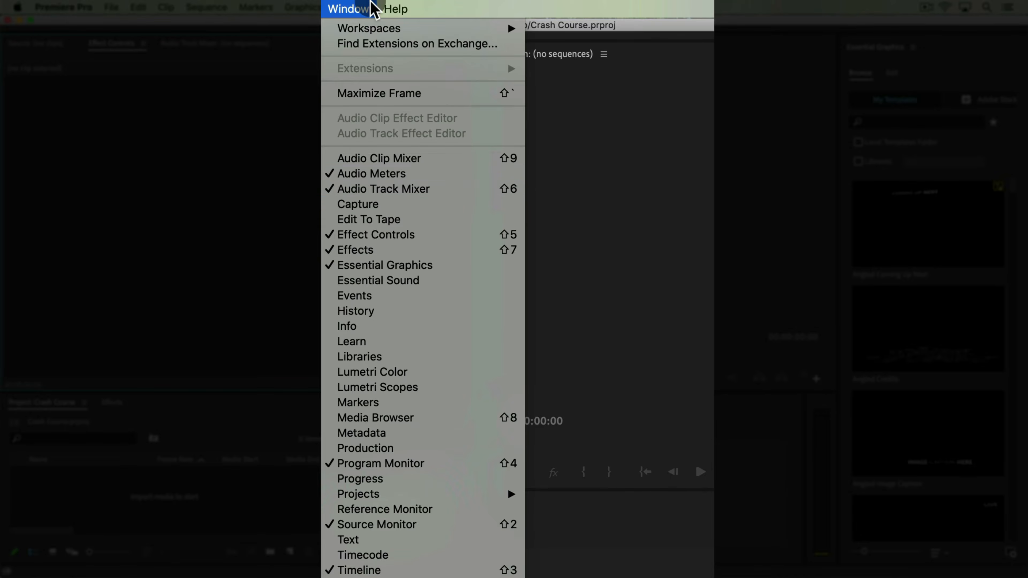
mouse_move(370, 30)
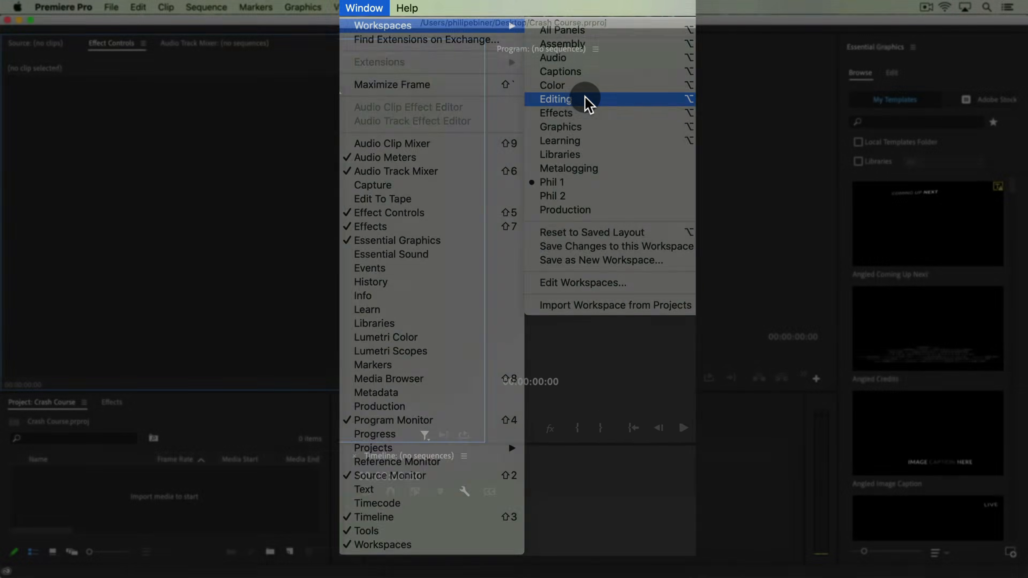
left_click(593, 110)
Reset the Editing workspace to its saved layout
left_click(388, 6)
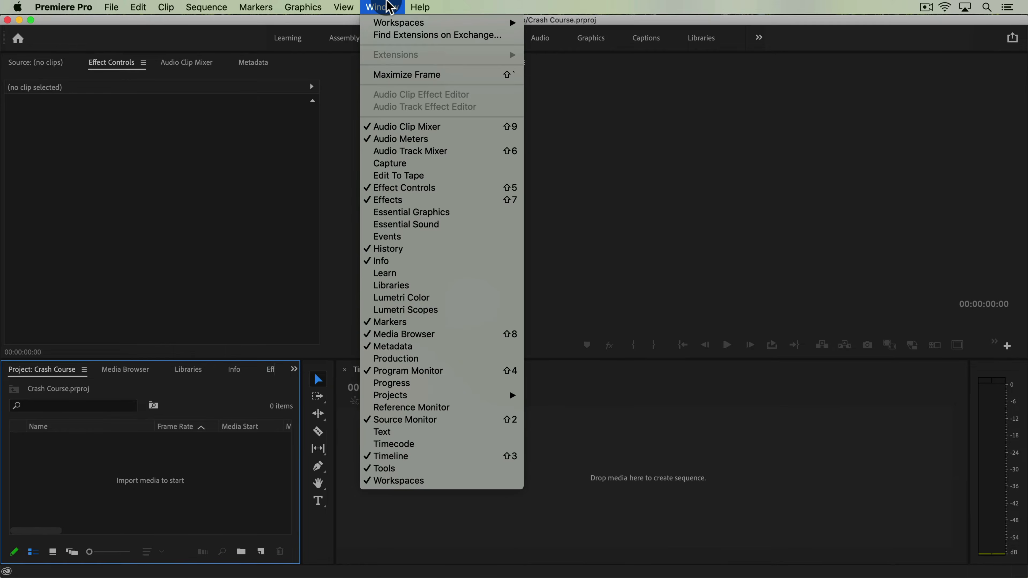
left_click(794, 138)
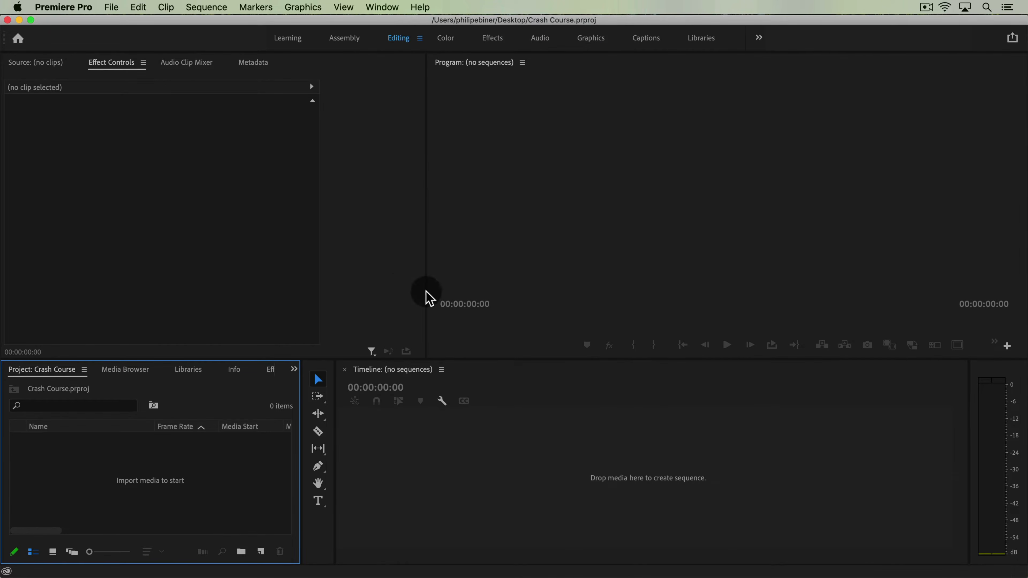
left_click(381, 7)
mouse_move(352, 28)
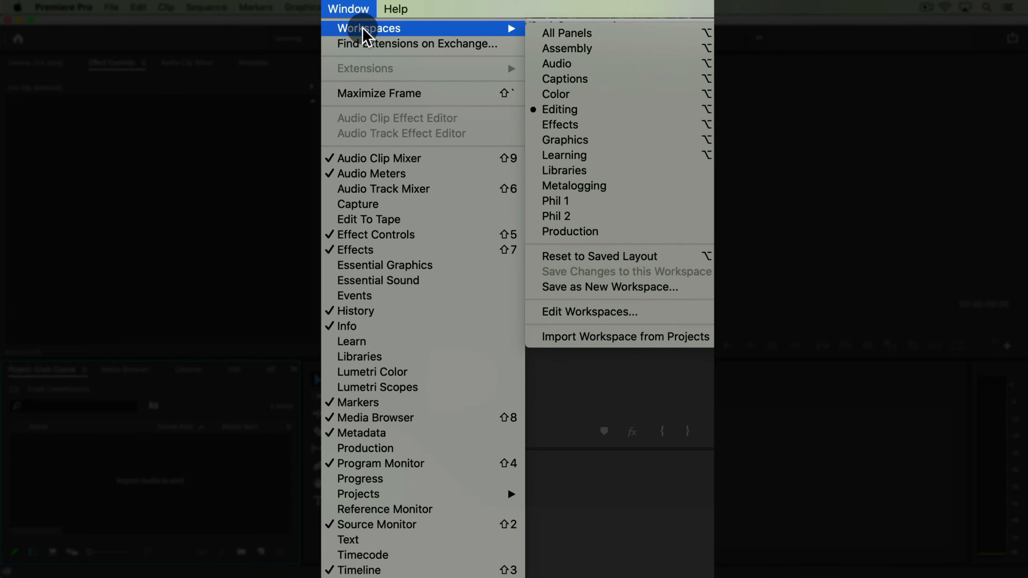
left_click(599, 257)
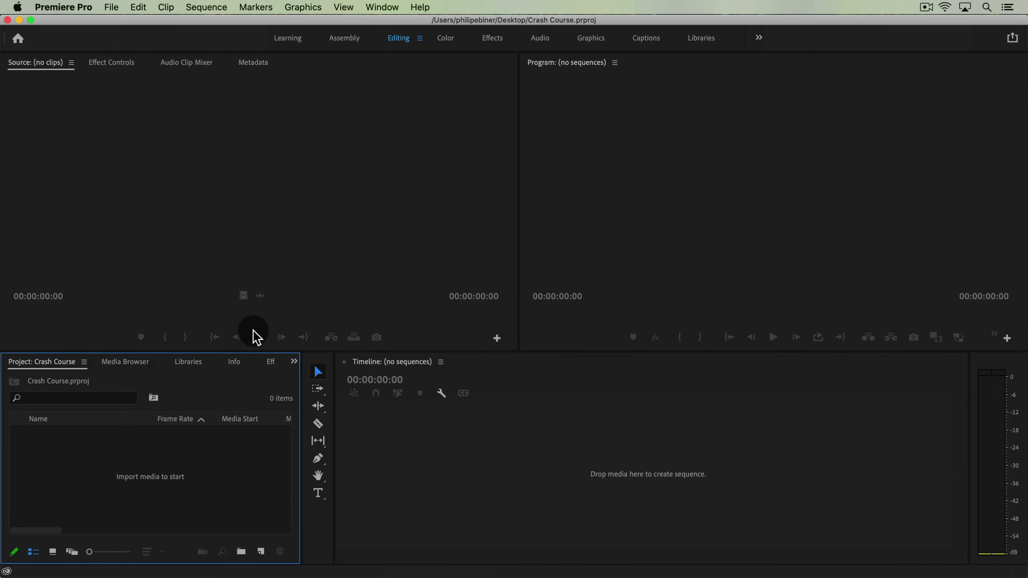
Move the divider between the monitors and the lower panels slightly upward
left_click_drag(258, 351, 260, 340)
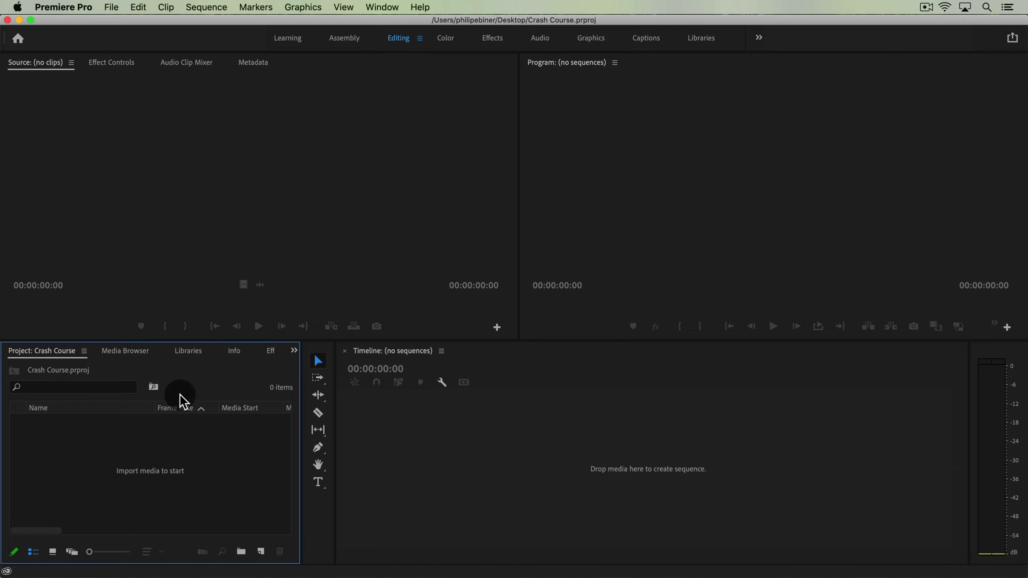
key("super")
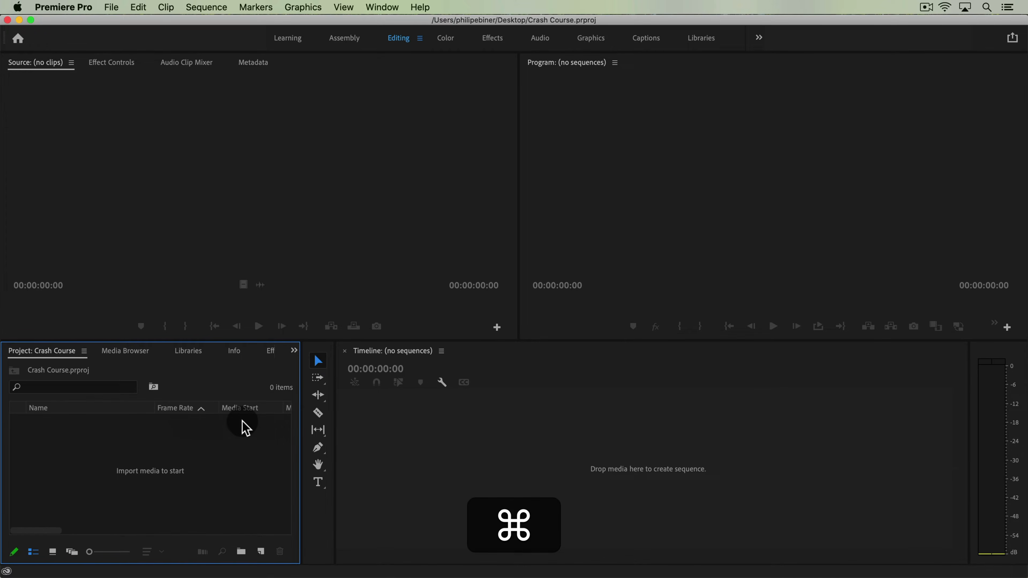
Switch to Finder and browse the Videos folder of the downloadable resources
key("super+Tab")
left_click(638, 303)
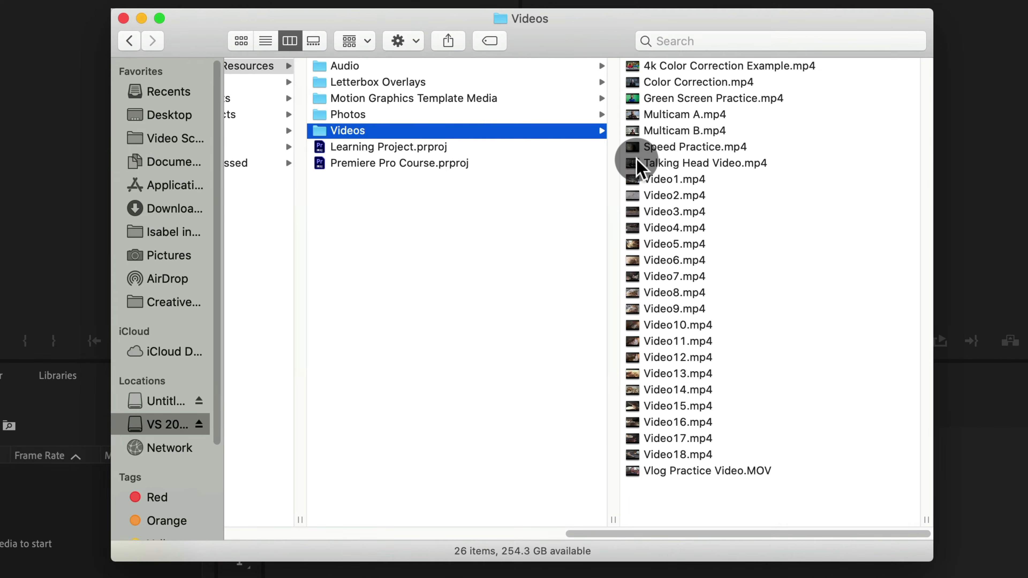
left_click(706, 115)
left_click(682, 277)
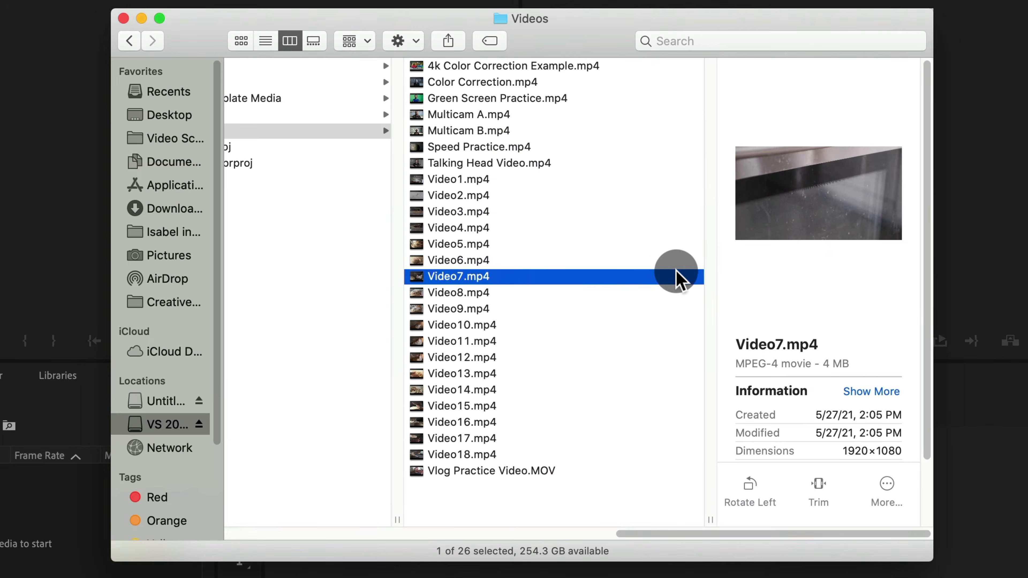
left_click(428, 134)
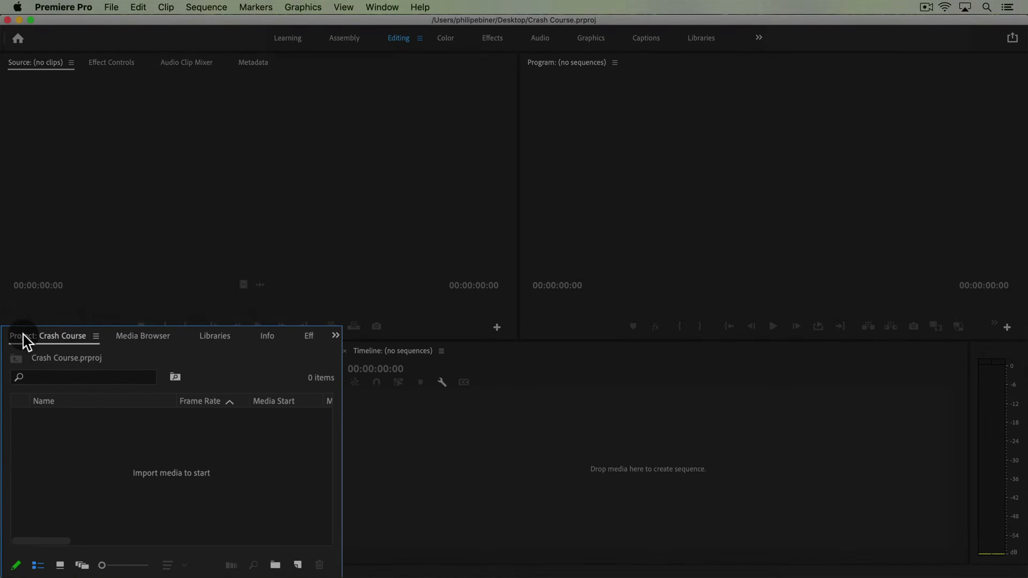
Examine the Project, Media Browser and Libraries panels in the lower panel group
left_click(26, 153)
left_click(793, 167)
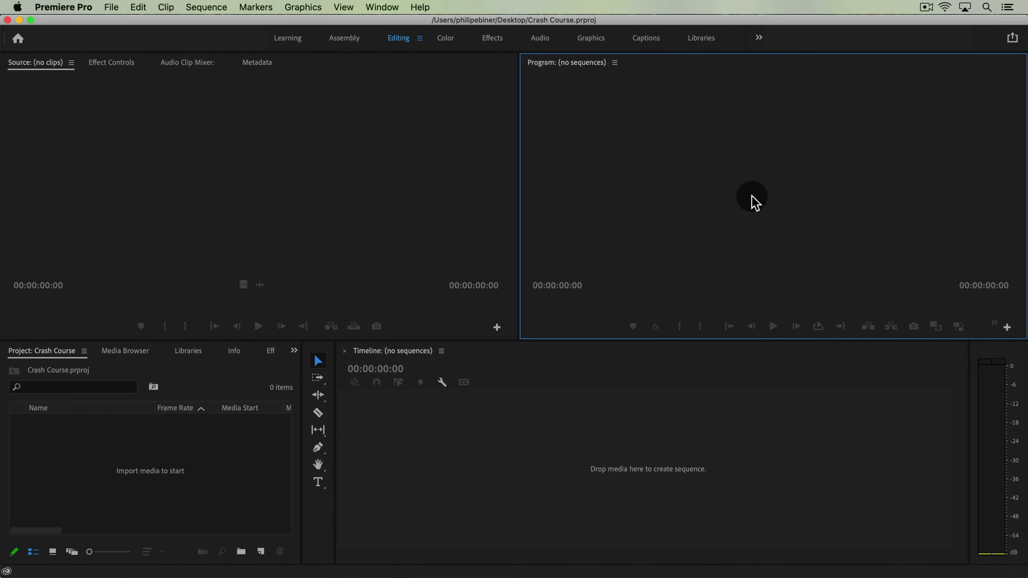
left_click(227, 443)
left_click(473, 447)
left_click(194, 452)
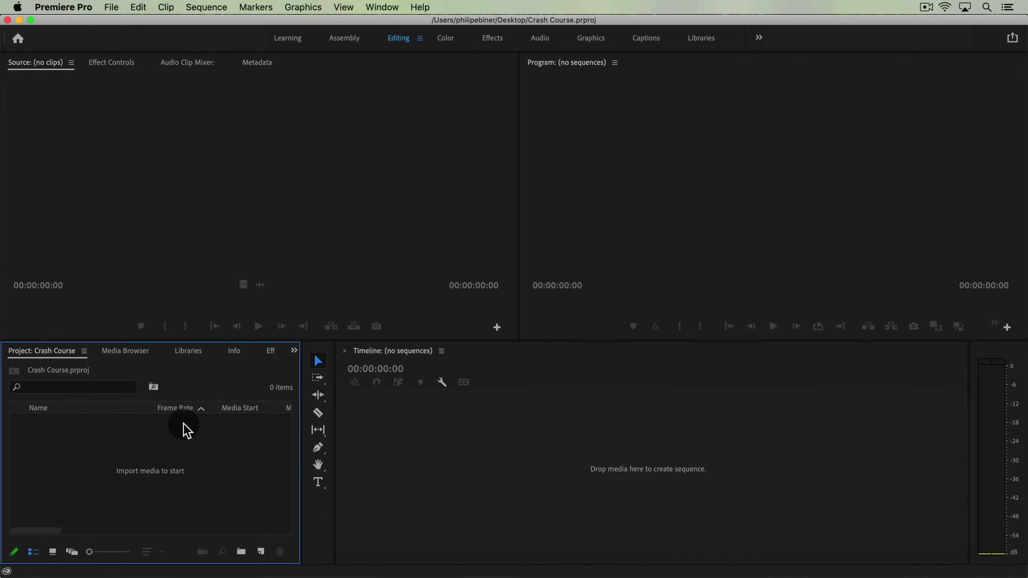
left_click(134, 357)
left_click(189, 351)
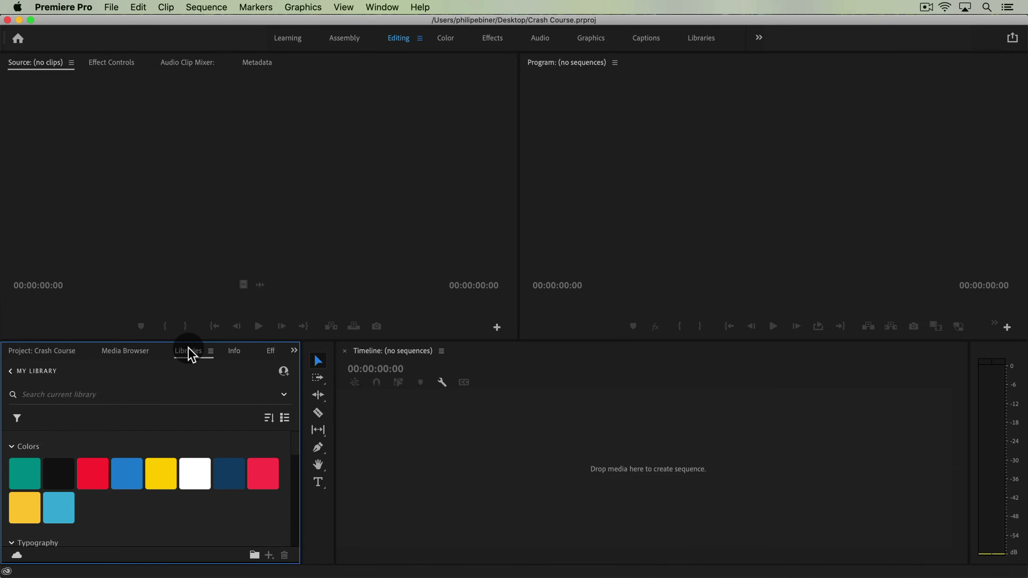
left_click(135, 353)
left_click(51, 353)
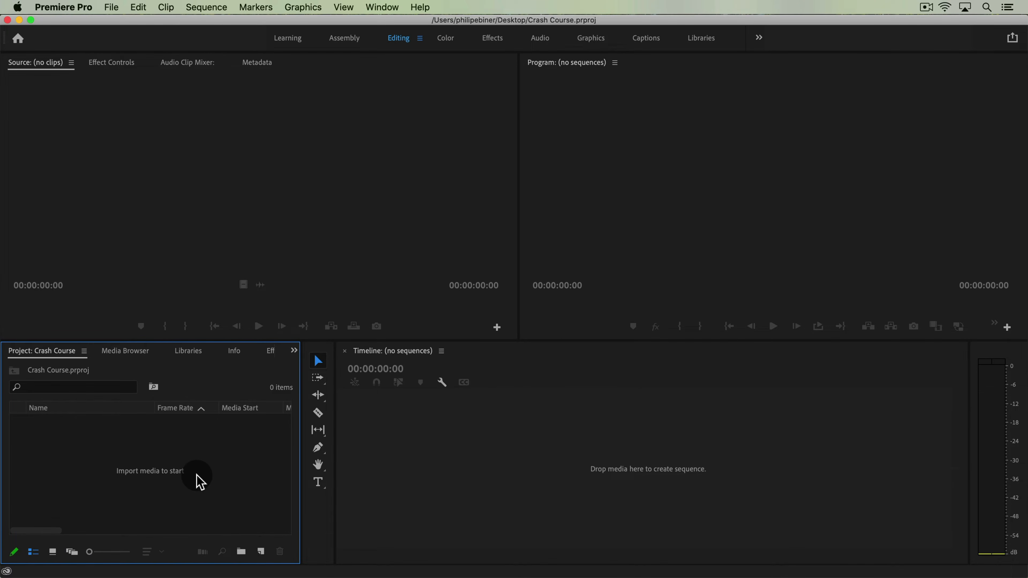
Import the Videos and Audio folders from Downloadable Resources into the Project panel
key("super+Tab")
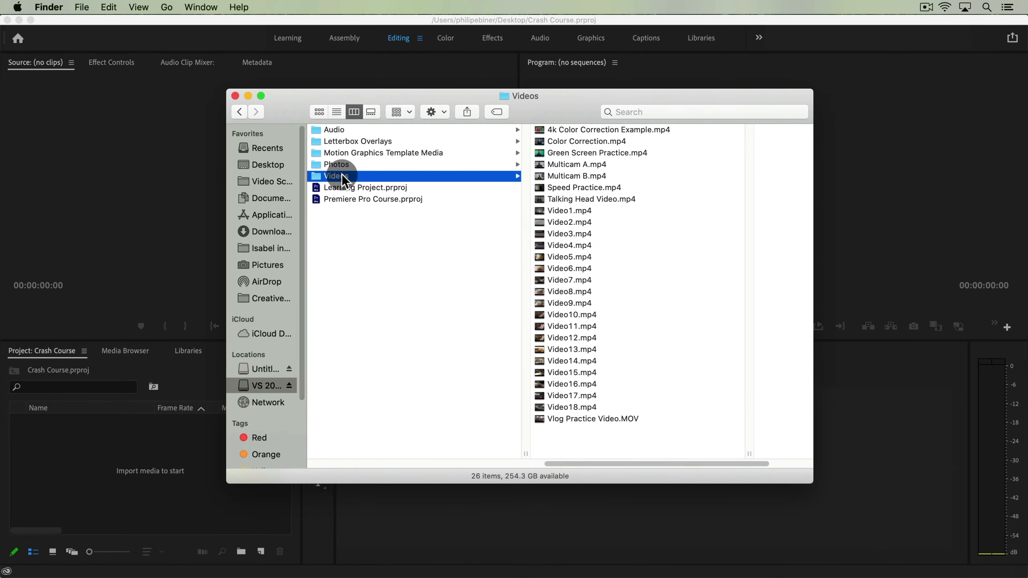
left_click_drag(342, 178, 79, 494)
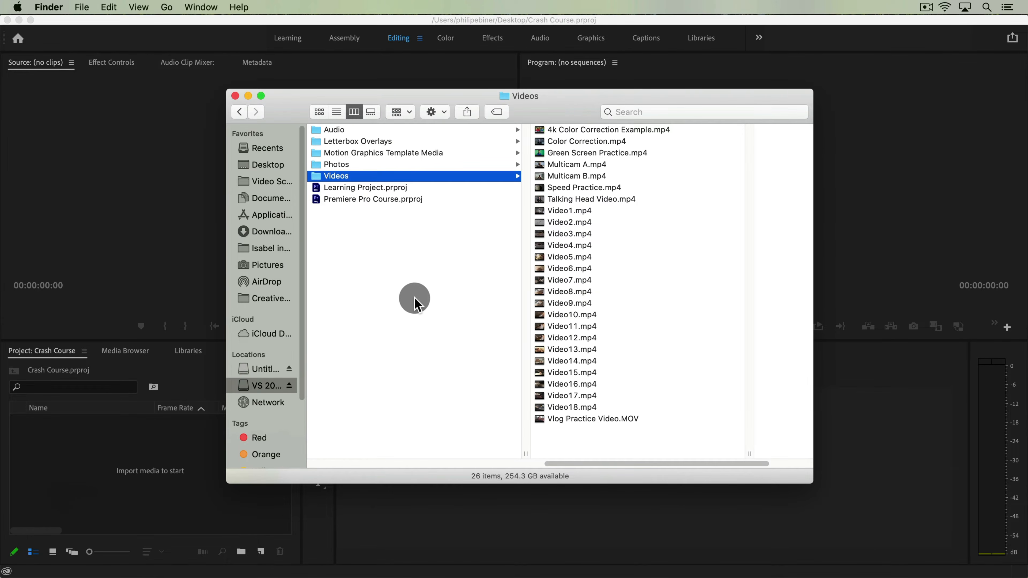
key("Left")
left_click(479, 129)
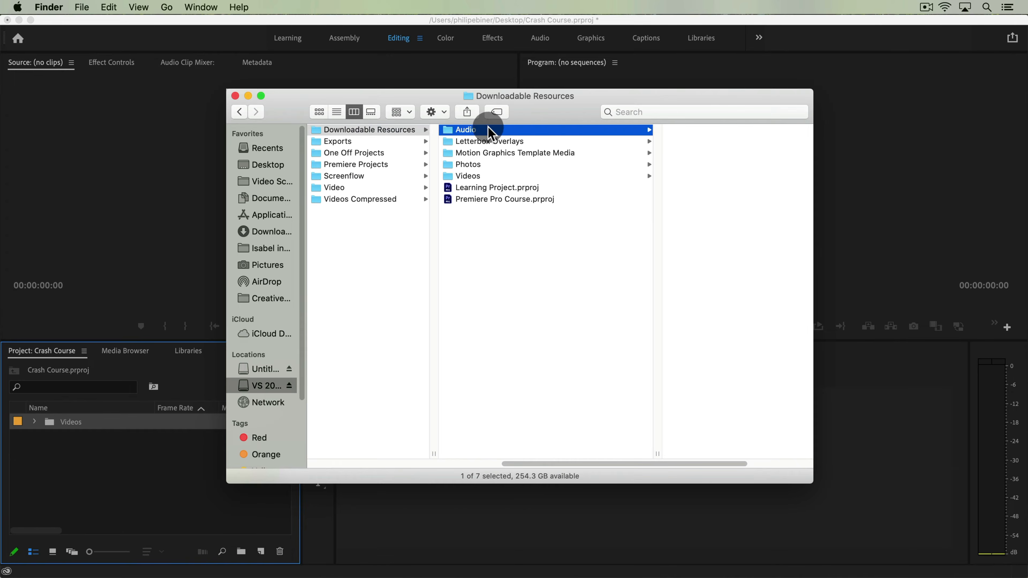
left_click_drag(514, 138, 182, 518)
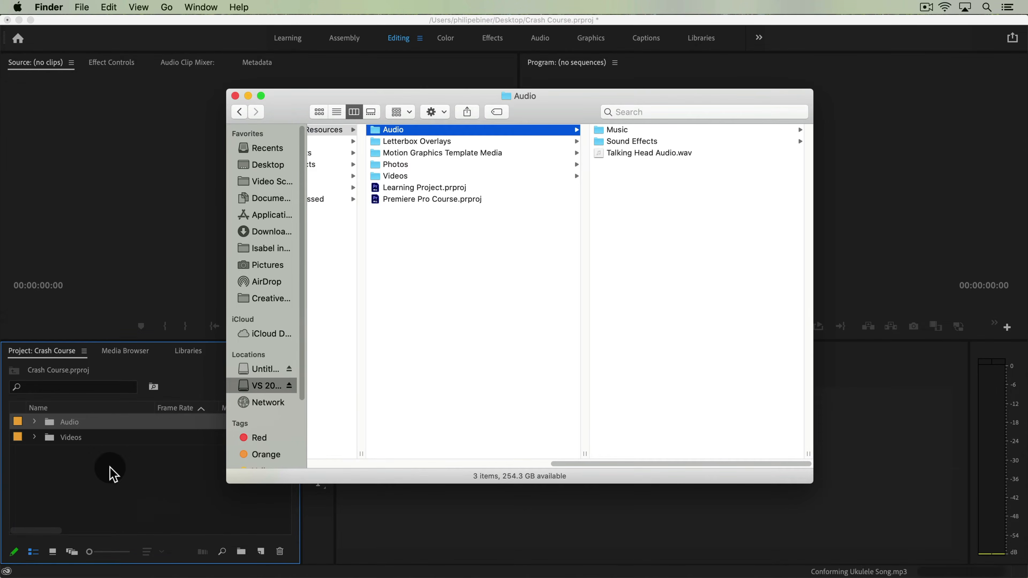
Expand the Audio bin and its Music and Sound Effects sub-bins to inspect their contents
left_click(108, 465)
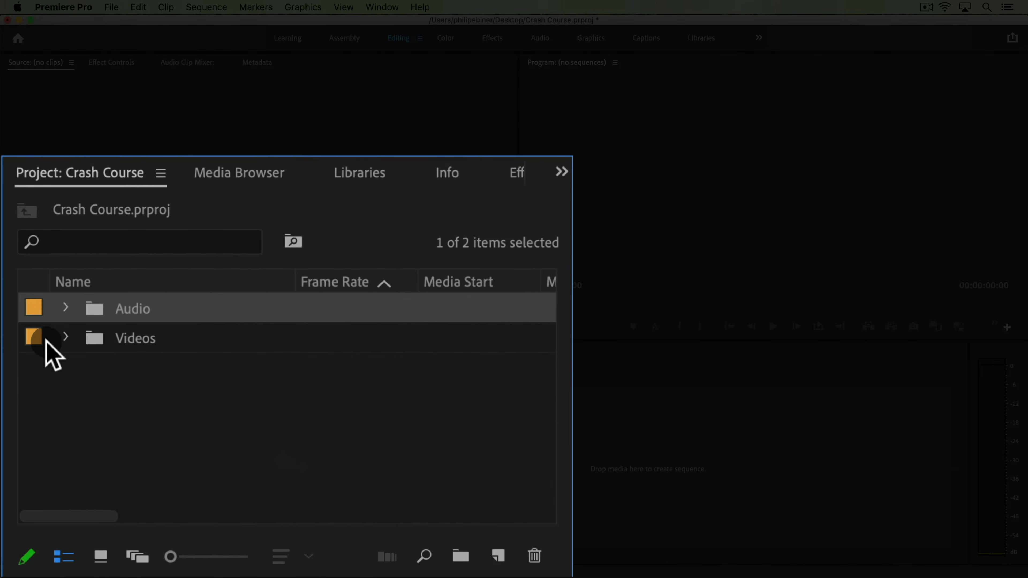
left_click(64, 338)
left_click(64, 338)
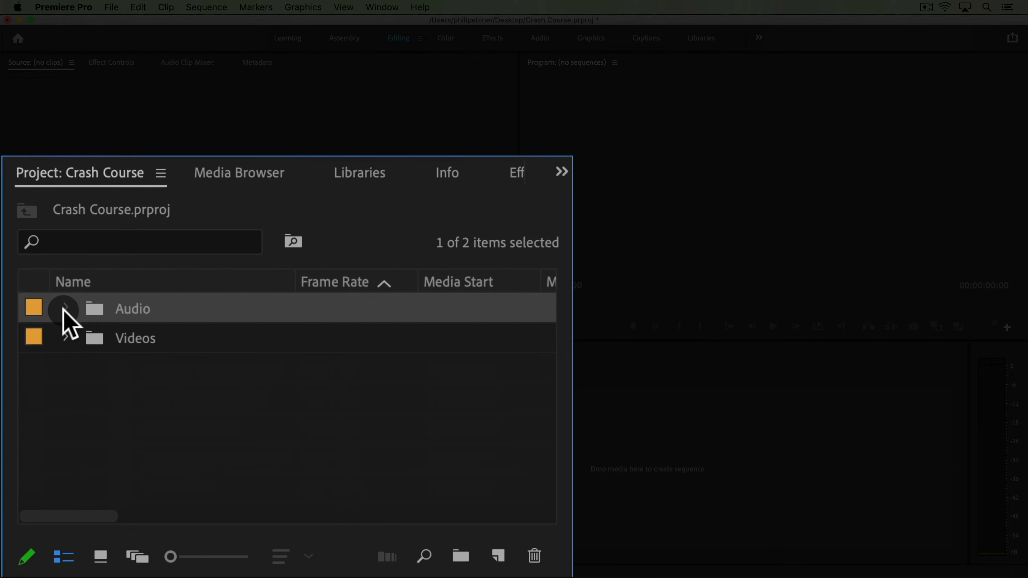
left_click(65, 308)
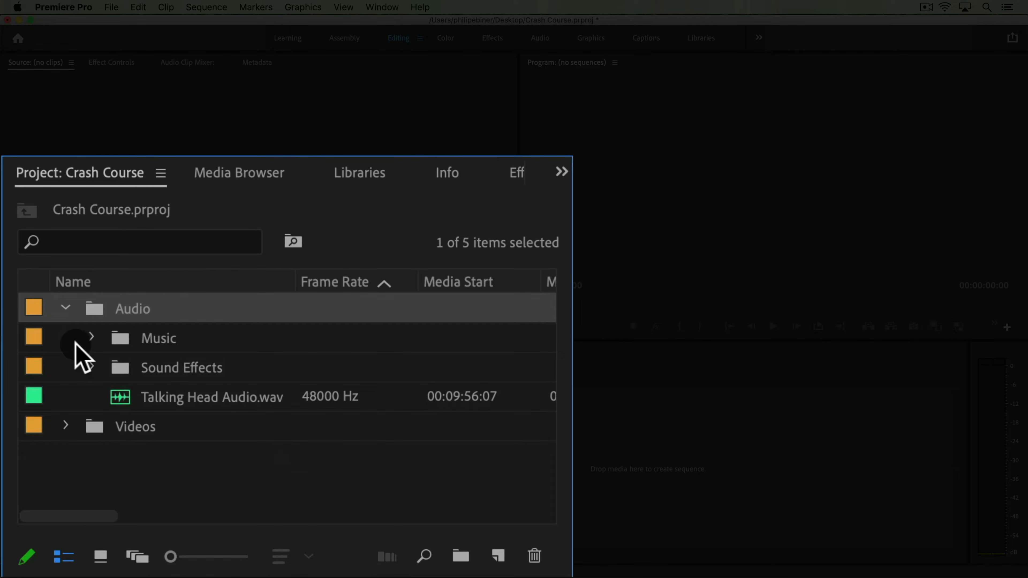
left_click(90, 366)
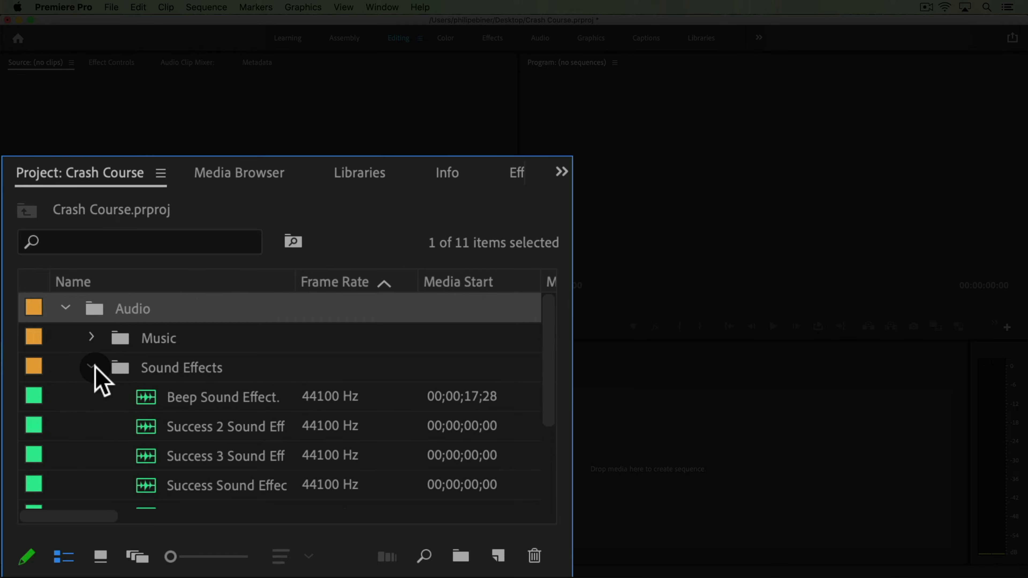
left_click(92, 365)
left_click(93, 341)
left_click(94, 345)
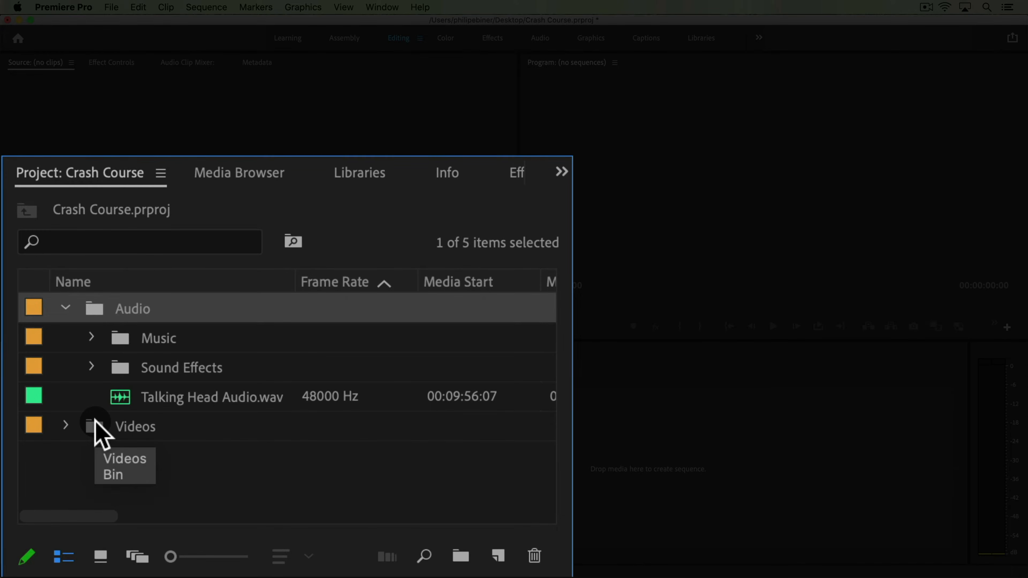
Open the Videos bin and preview its clips in icon view before returning to list view
double_click(96, 424)
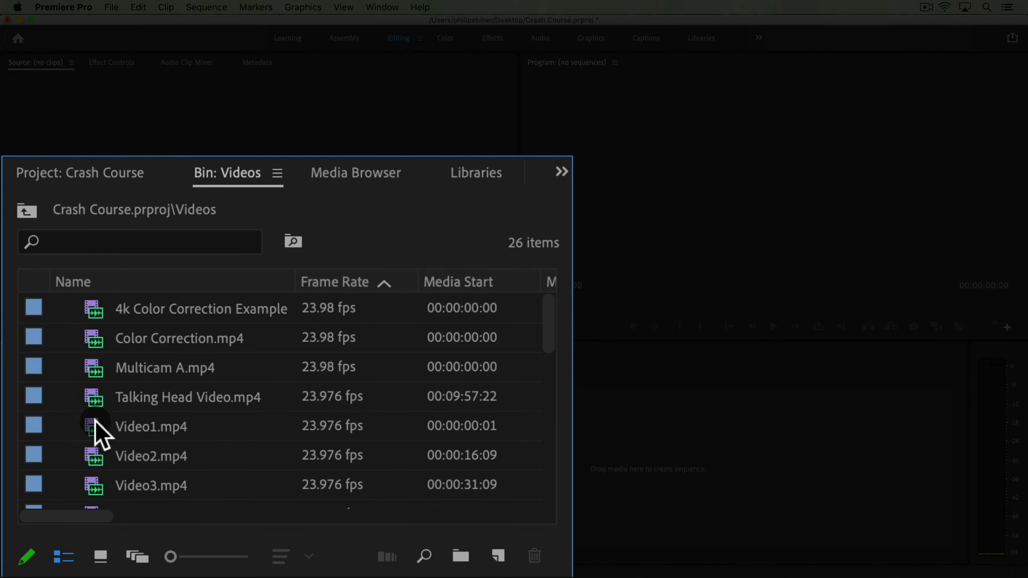
left_click(101, 556)
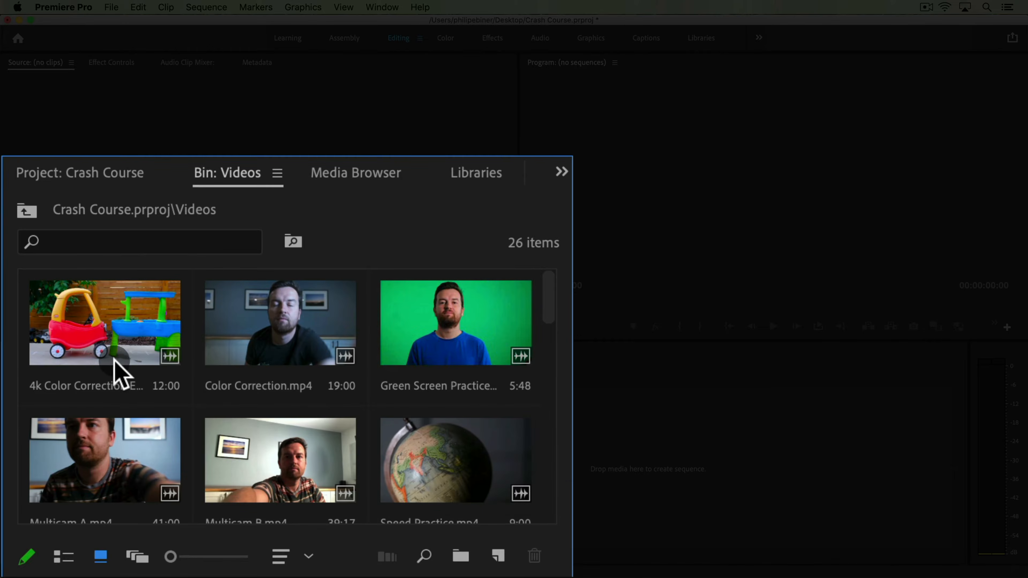
scroll(379, 356, "down", 3)
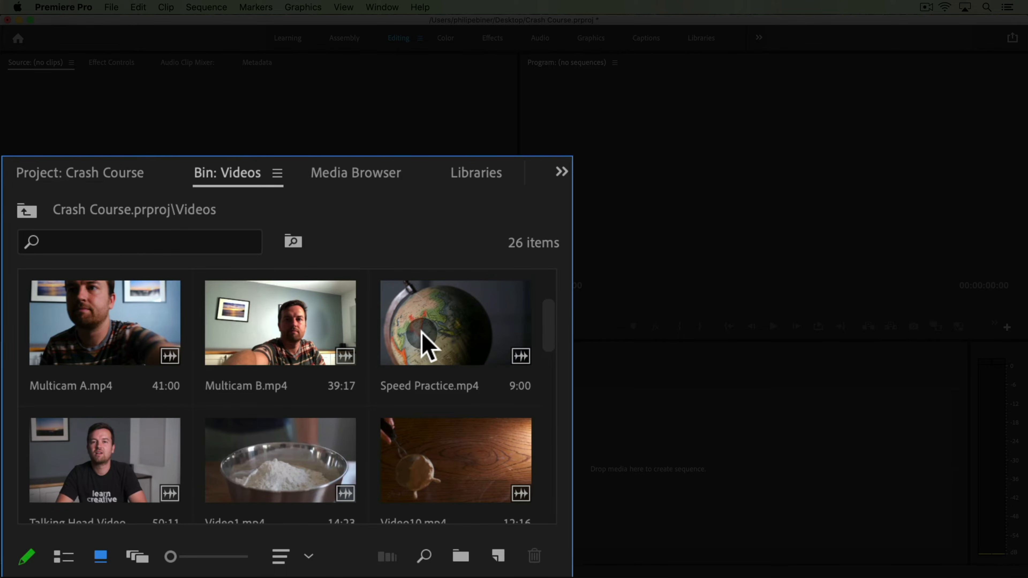
scroll(425, 344, "down", 3)
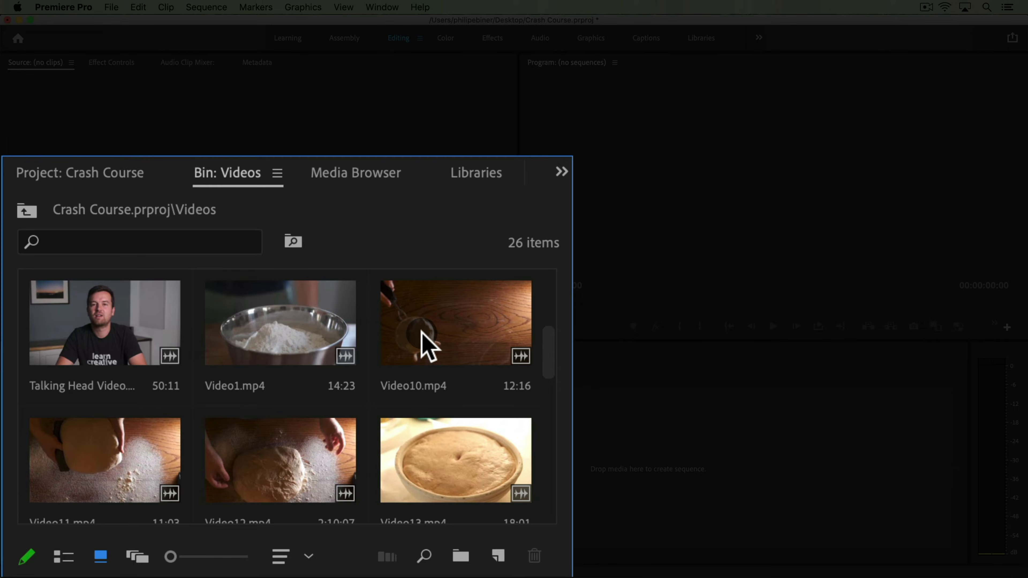
scroll(425, 344, "down", 3)
scroll(422, 333, "up", 6)
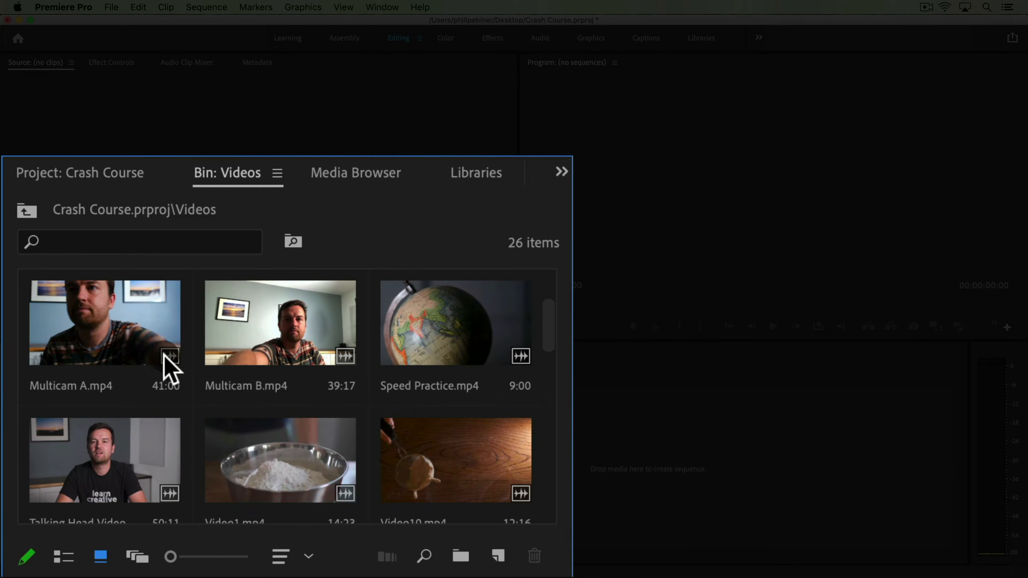
scroll(316, 460, "down", 3)
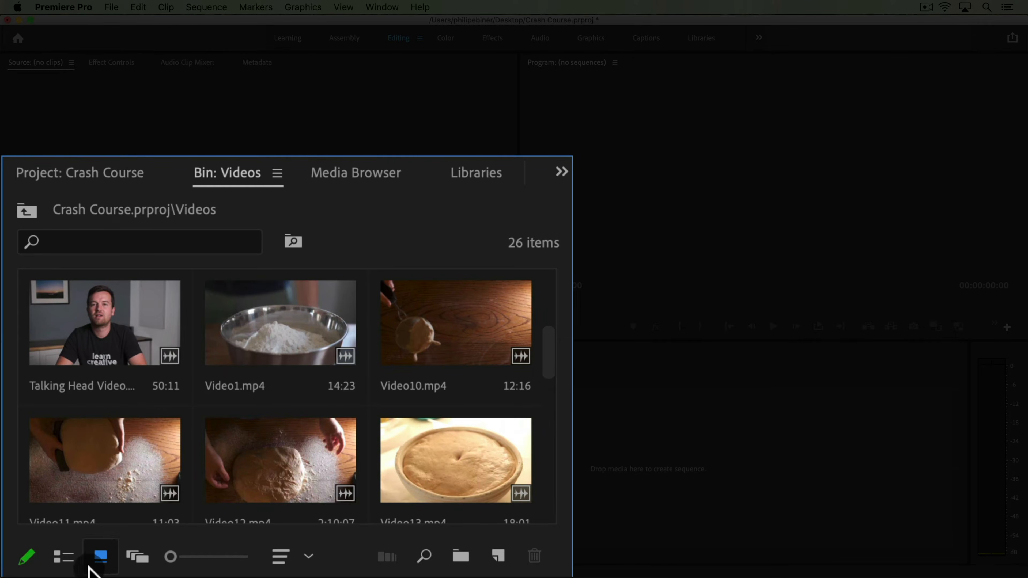
left_click(65, 557)
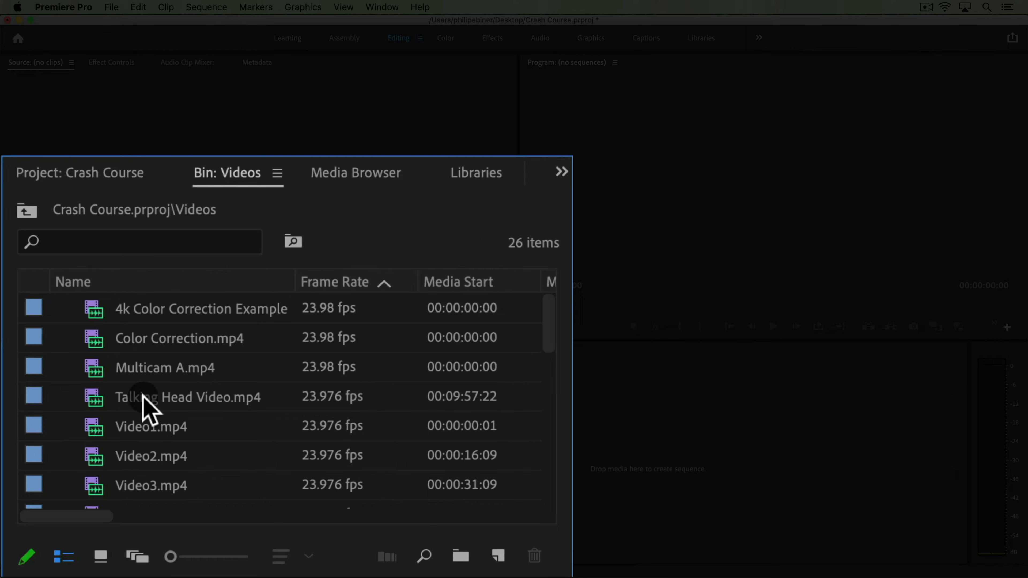
Create a new sequence from Talking Head Video.mp4
left_click(147, 405)
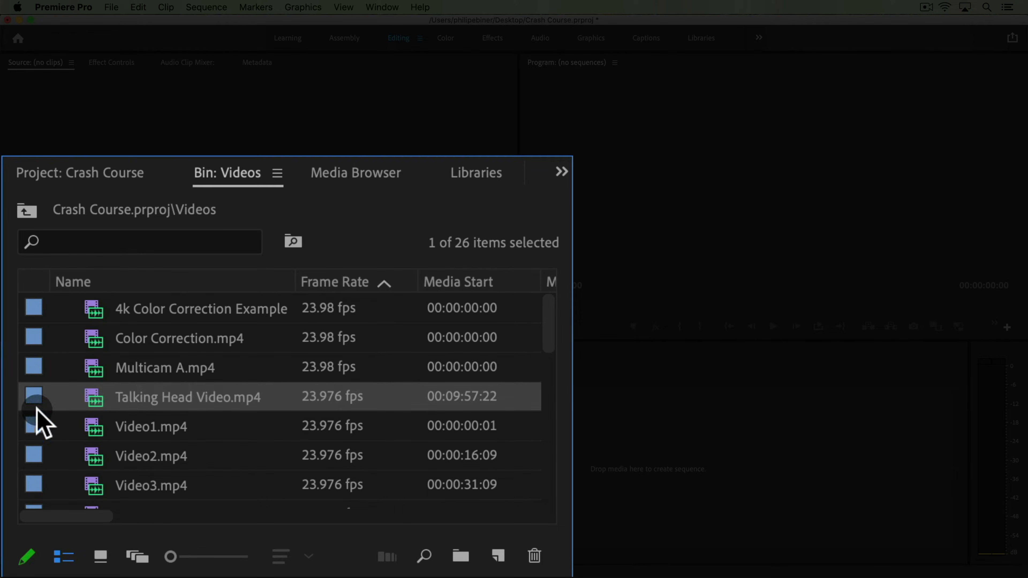
left_click_drag(152, 405, 502, 549)
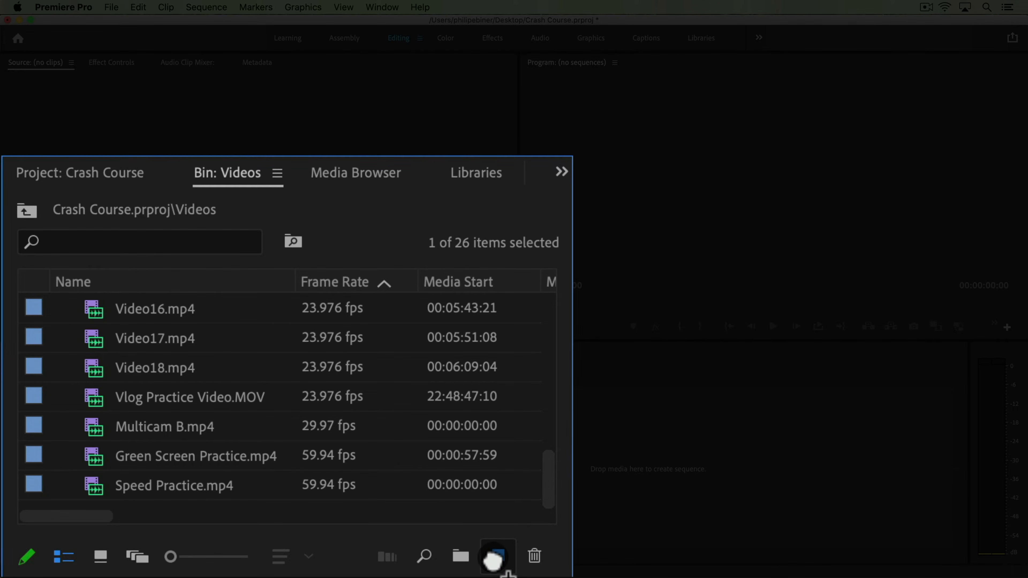
left_click_drag(497, 561, 497, 557)
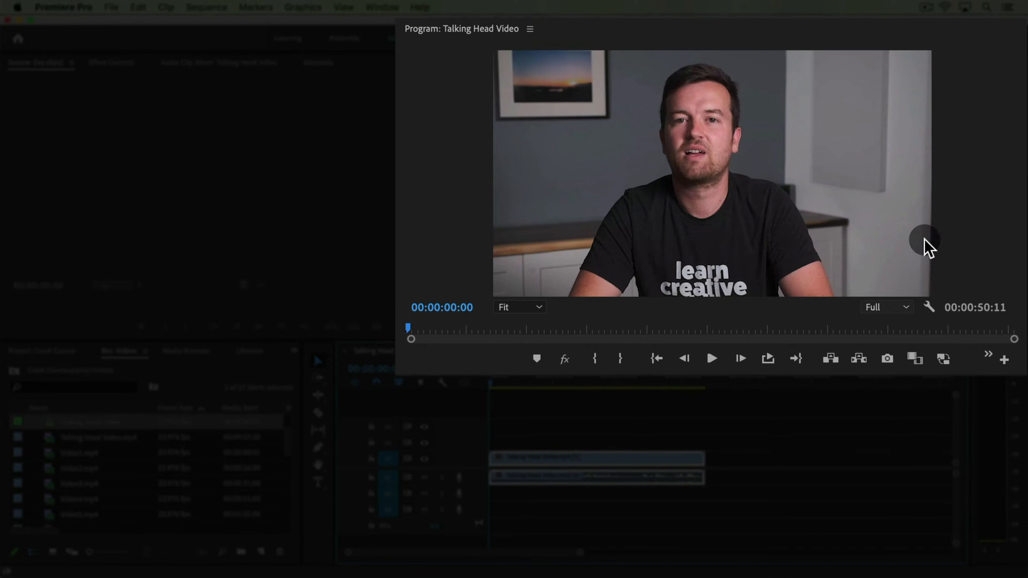
Play back the Talking Head Video sequence in the Program monitor, then stop playback
key("space")
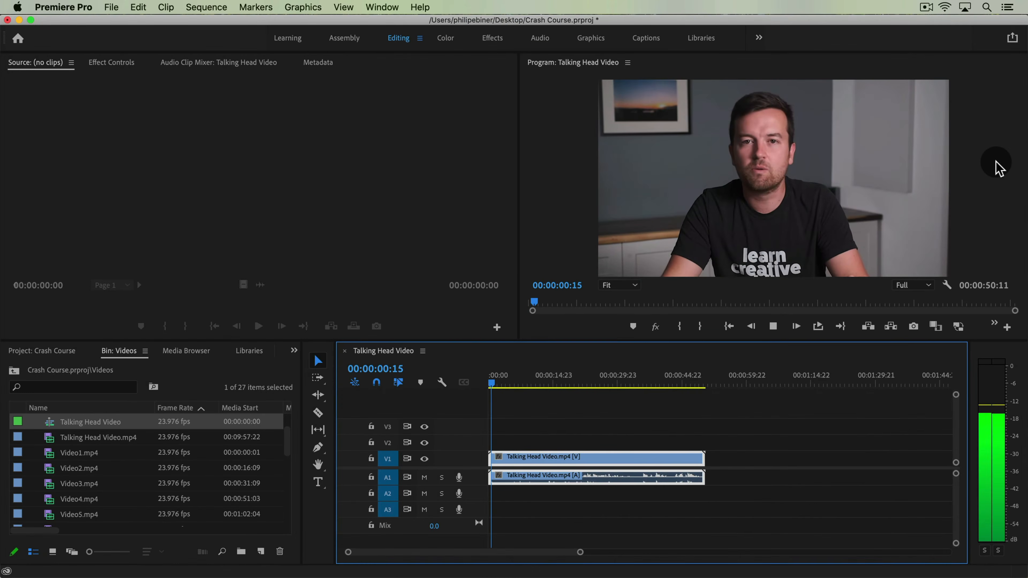
key("space")
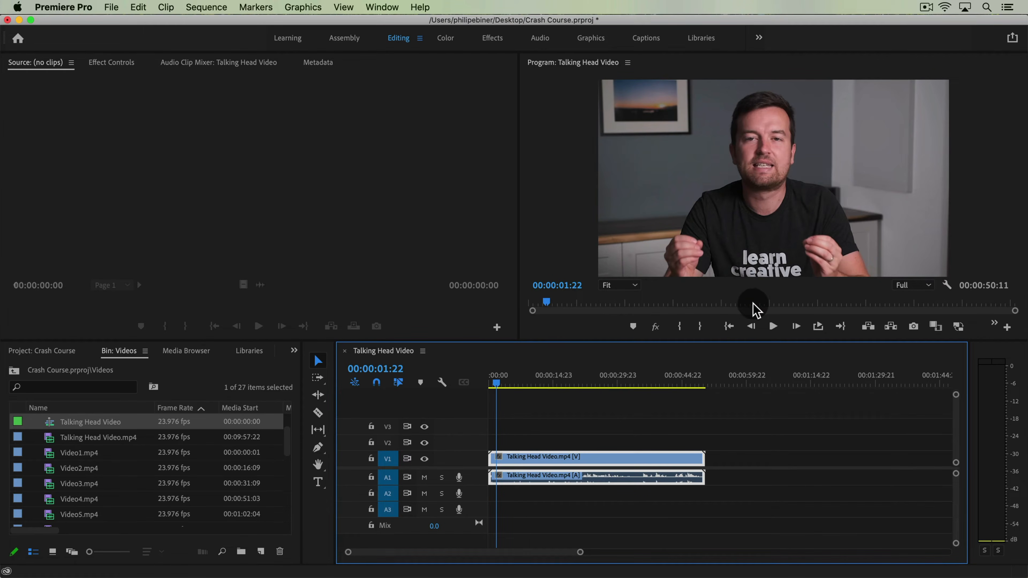
left_click(772, 328)
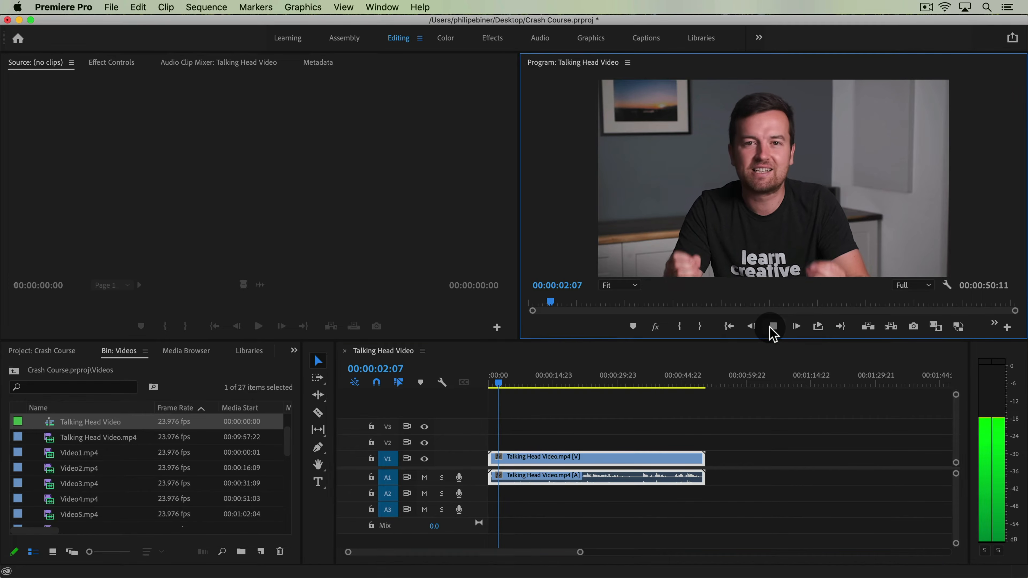
left_click(772, 327)
left_click(711, 431)
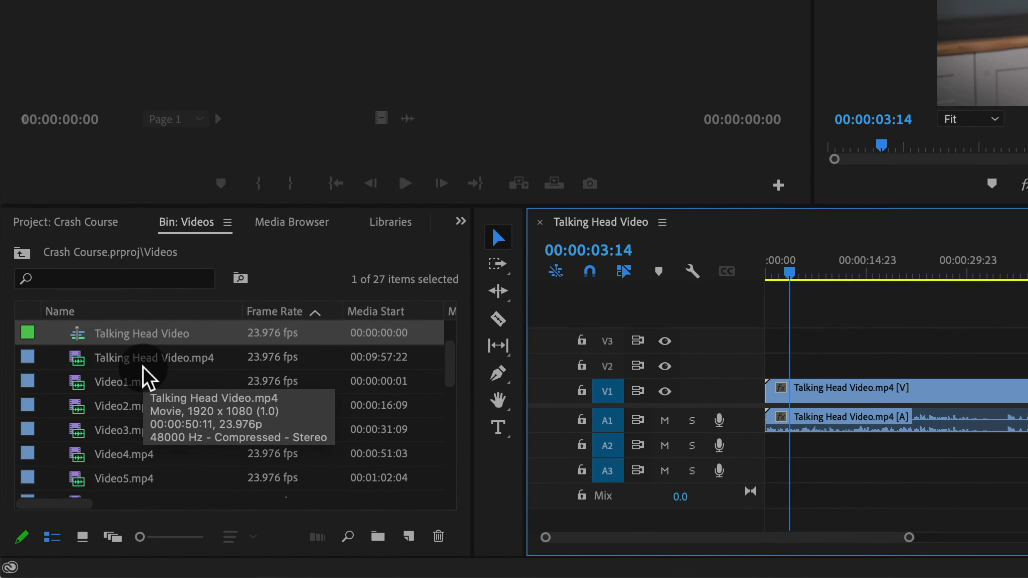
Move the Talking Head Video sequence out of the Videos bin to the project's root level
scroll(146, 379, "up", 2)
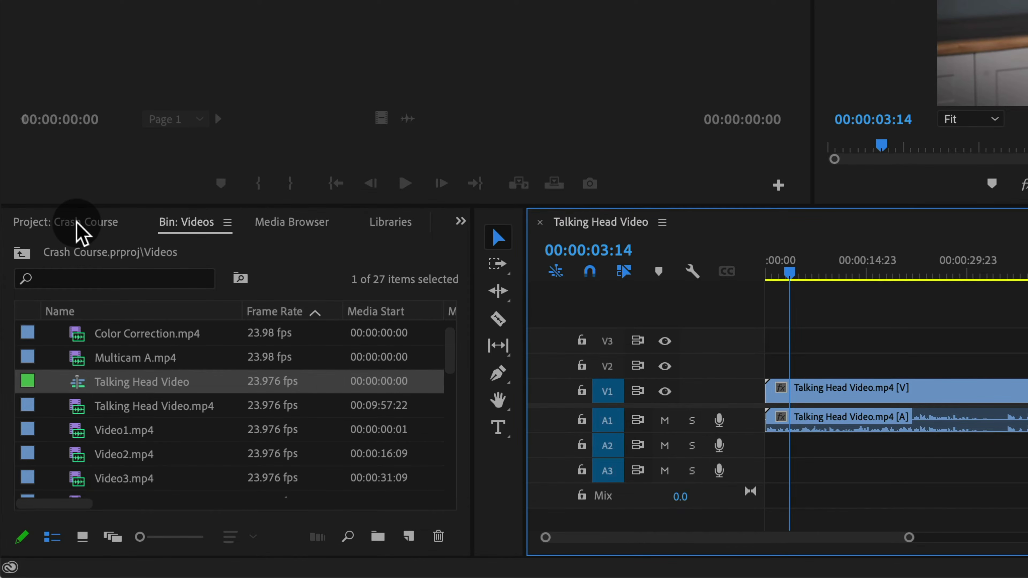
left_click(80, 230)
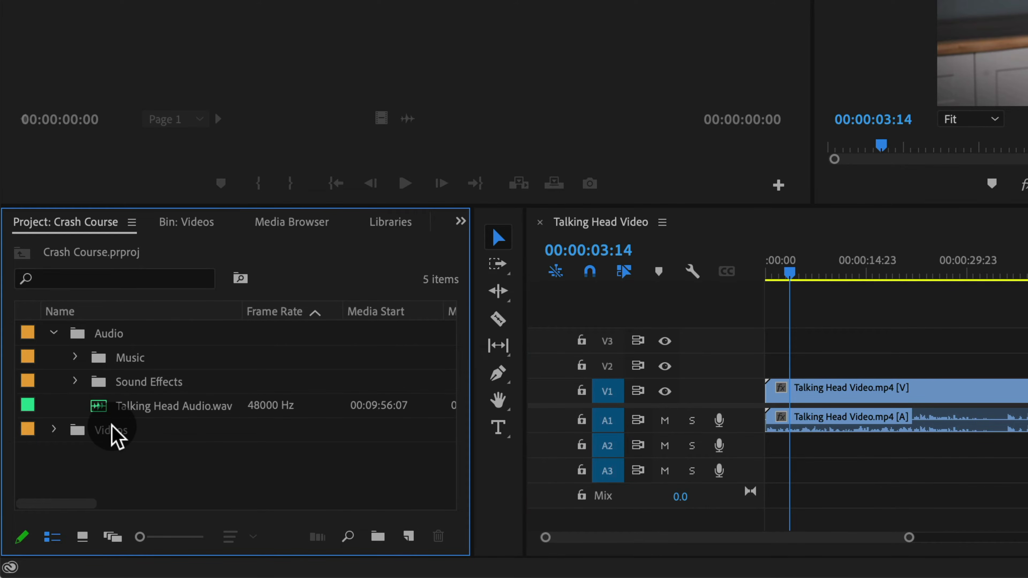
left_click(194, 225)
left_click(94, 224)
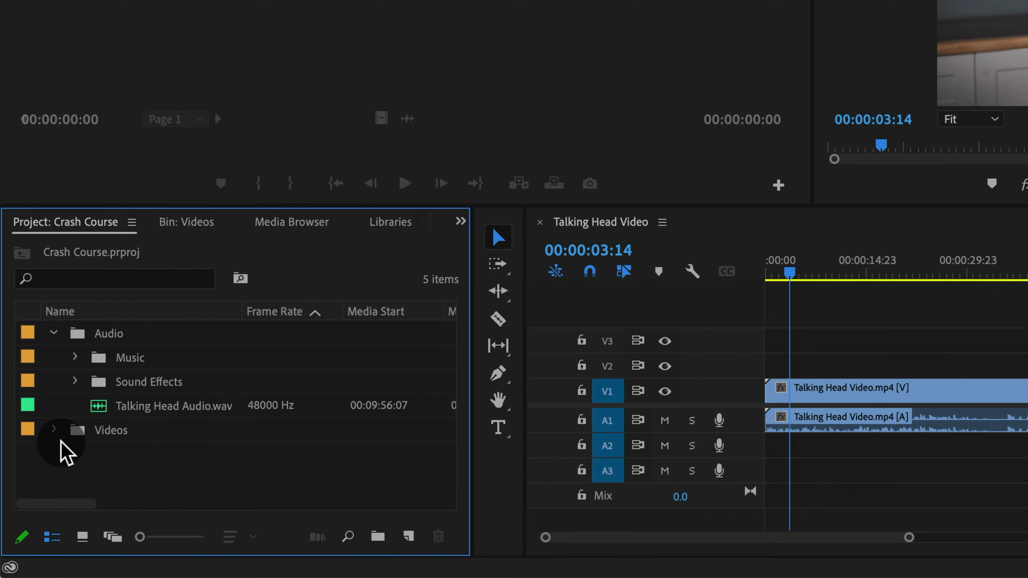
left_click(55, 430)
scroll(251, 454, "down", 2)
scroll(242, 455, "down", 2)
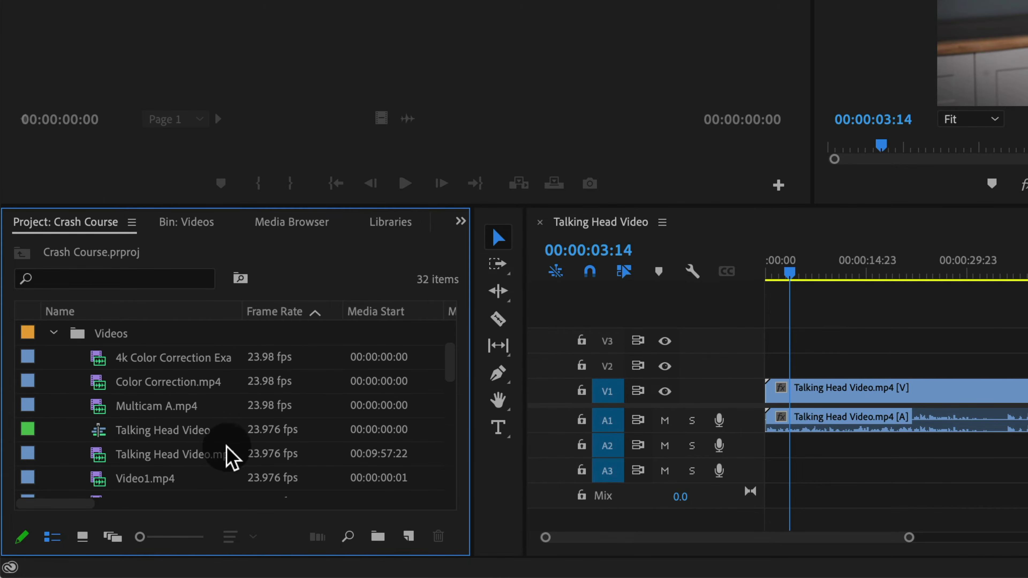
left_click(172, 443)
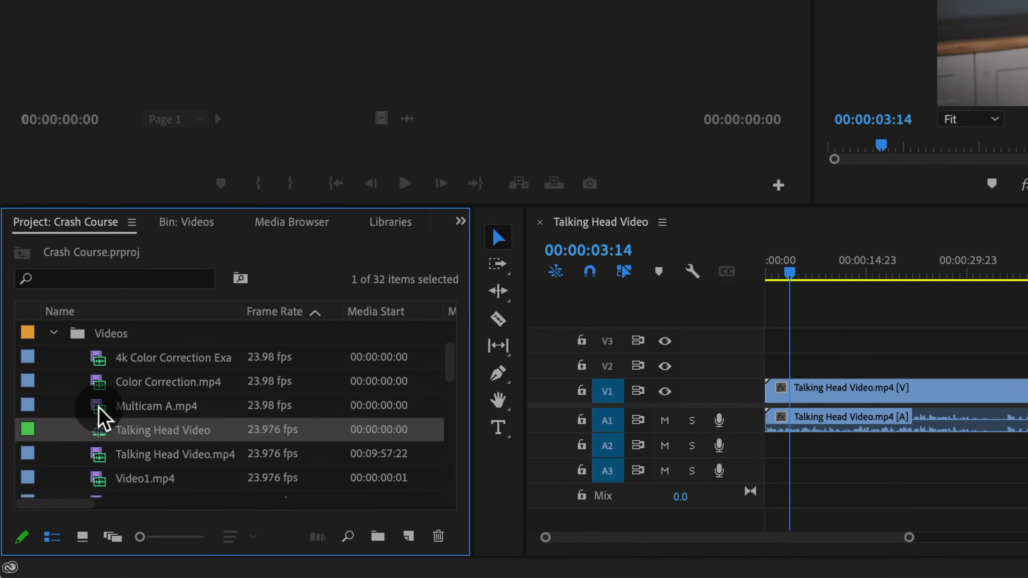
left_click_drag(104, 432, 57, 445)
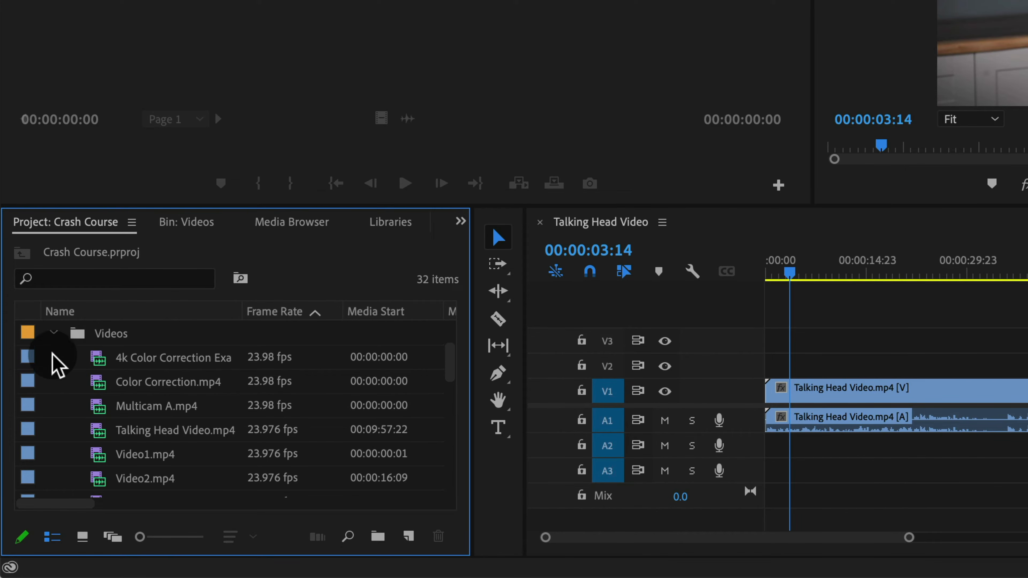
Add Talking Head Audio.wav from the Audio bin to track A2 at the start of the sequence
left_click(54, 335)
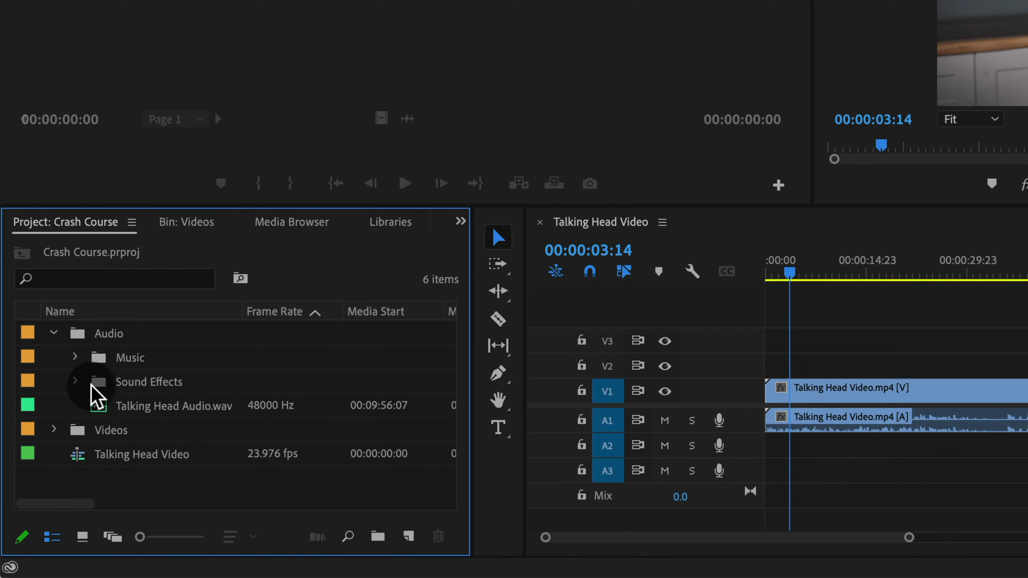
left_click(55, 334)
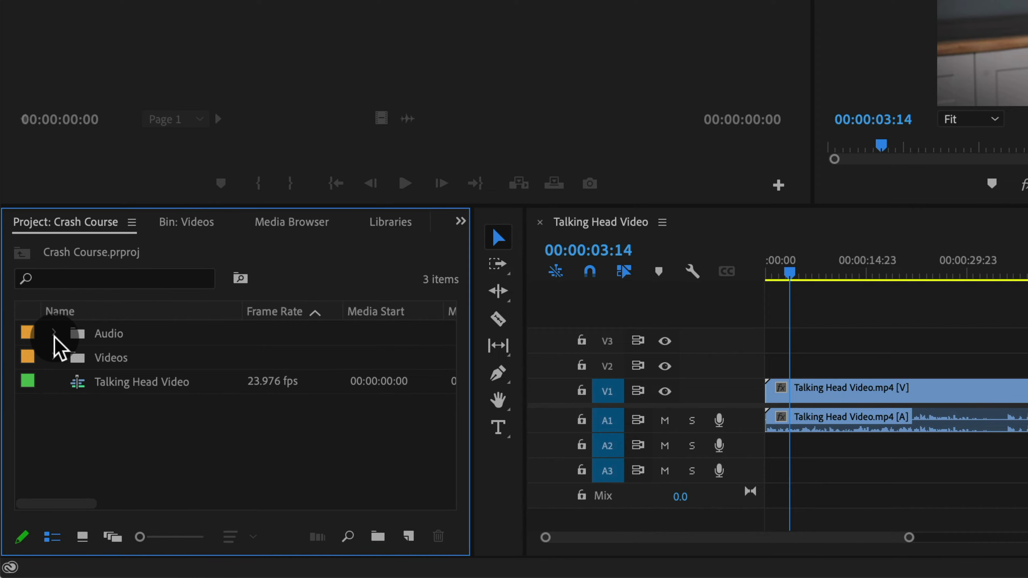
left_click(55, 334)
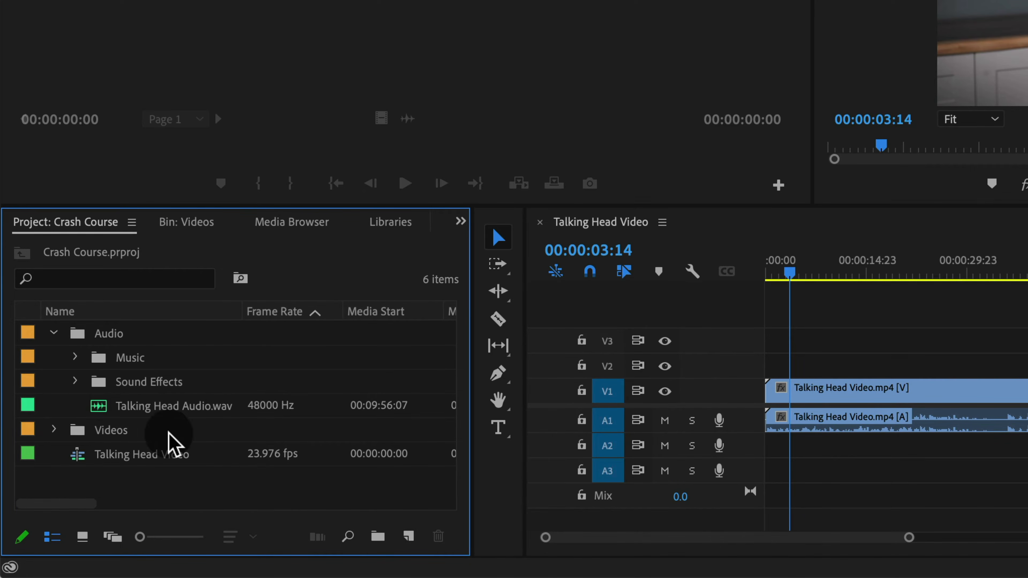
left_click(180, 405)
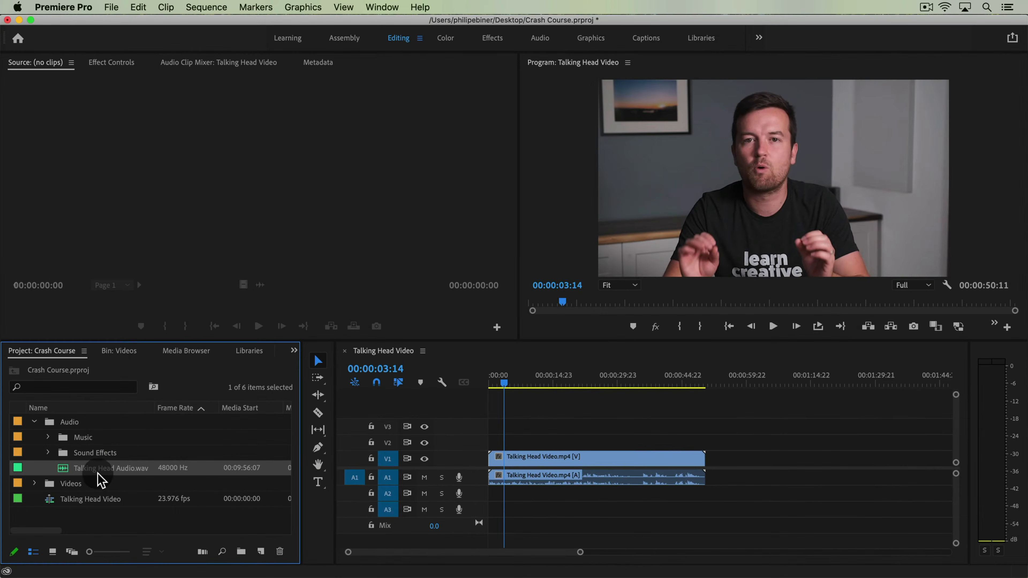
left_click_drag(101, 477, 487, 495)
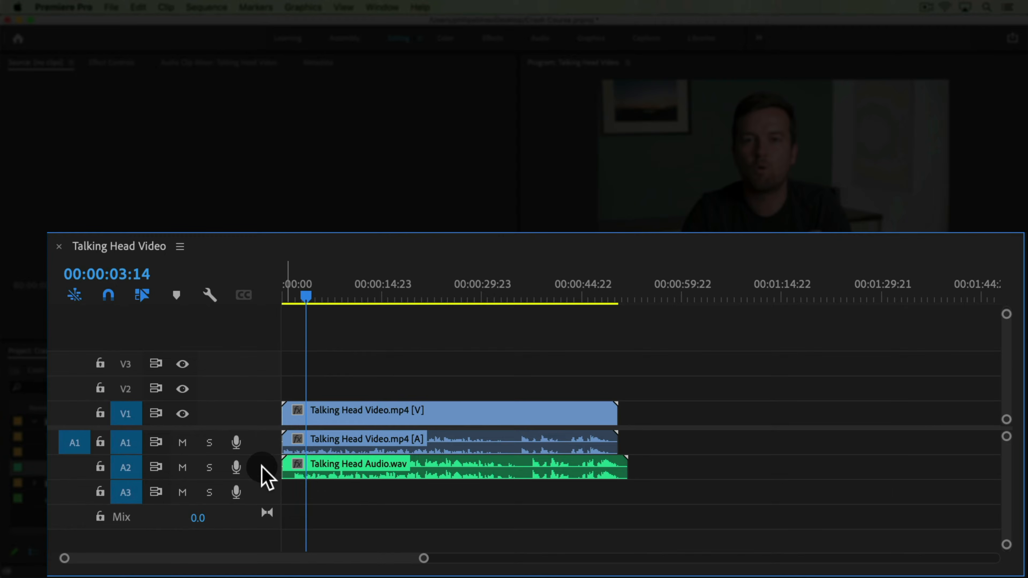
Expand the Audio 2 and Video 1 tracks to show larger waveforms and thumbnails
double_click(262, 468)
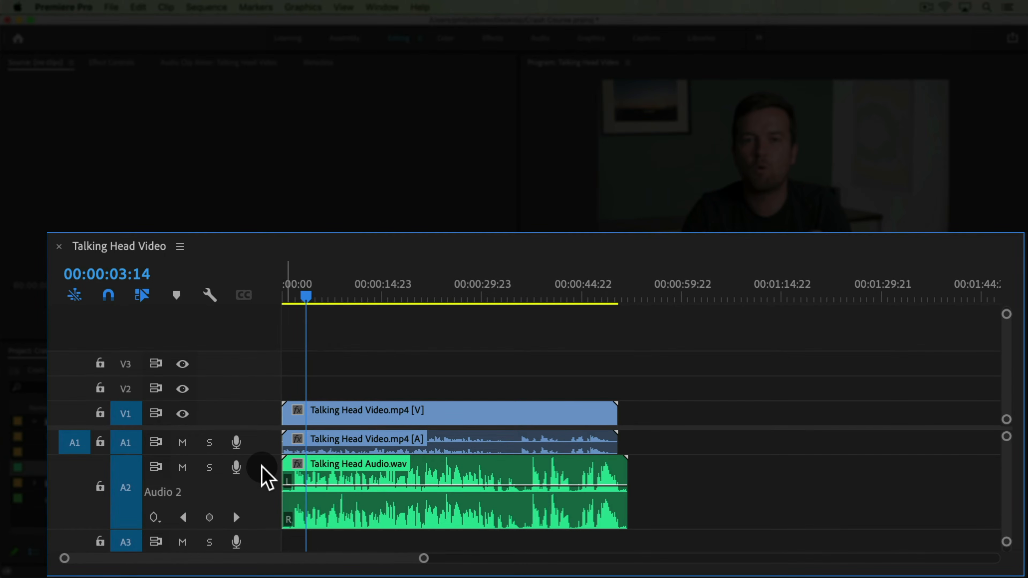
double_click(262, 468)
double_click(262, 468)
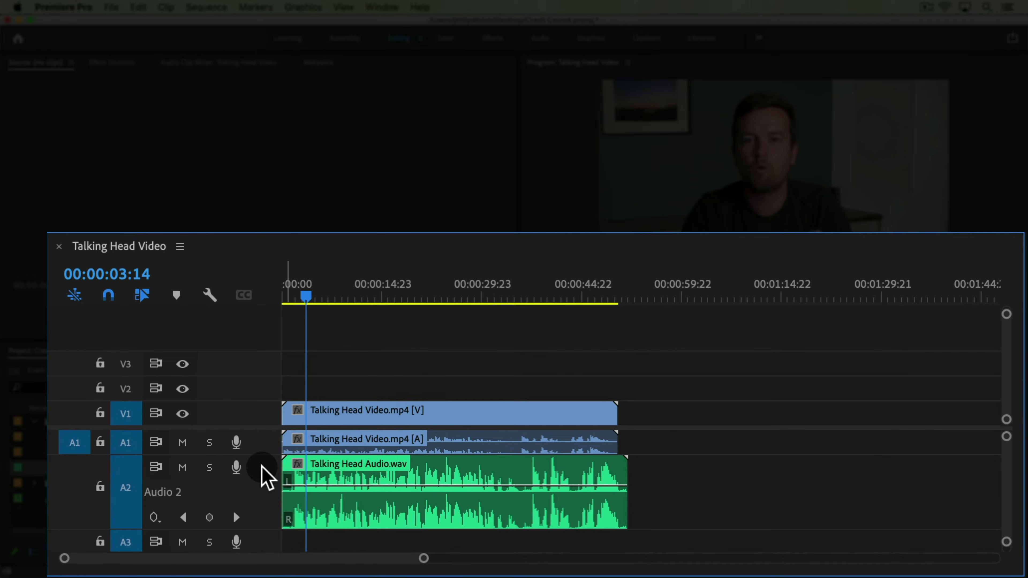
double_click(262, 414)
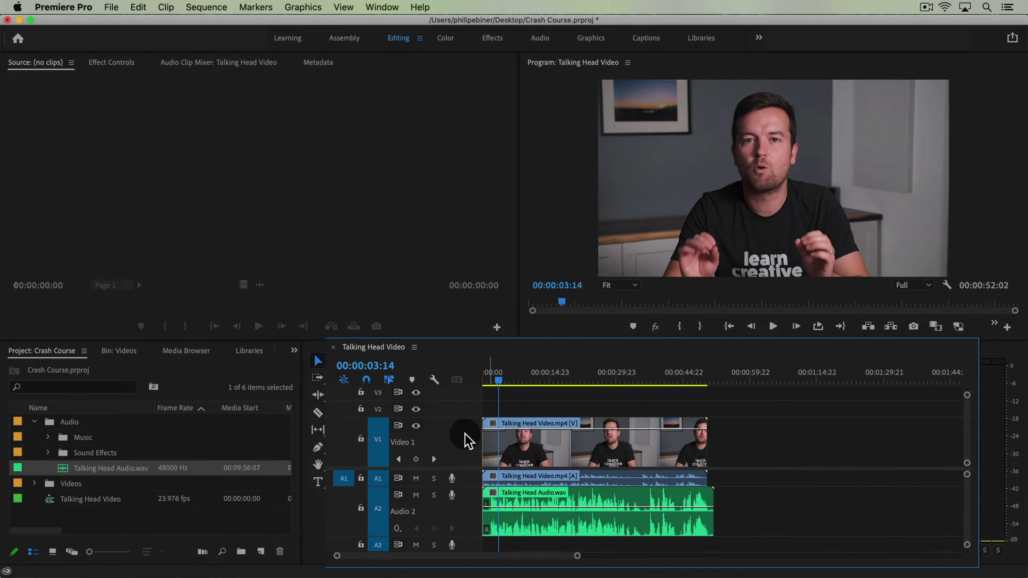
double_click(260, 378)
double_click(474, 455)
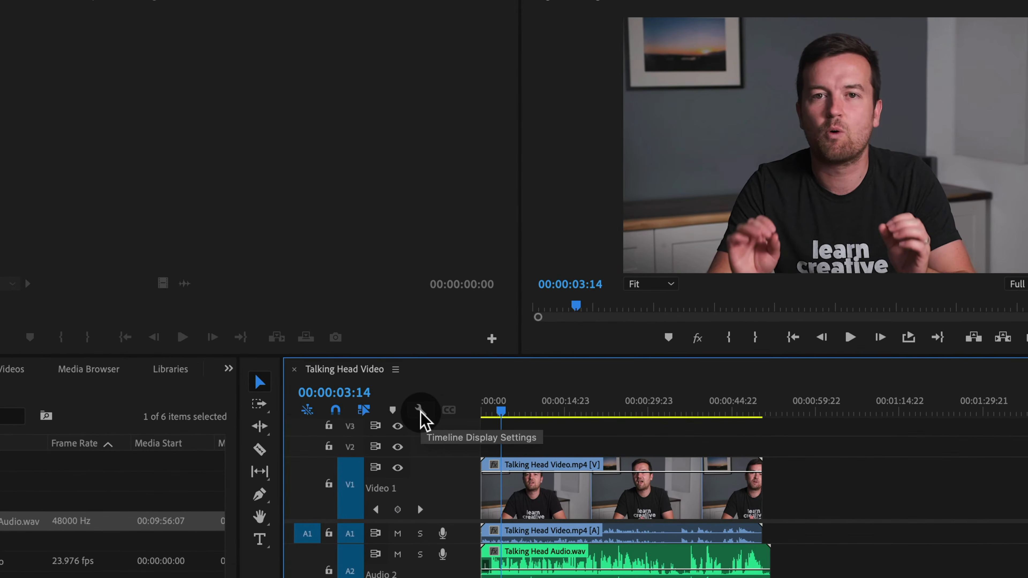
Set the timeline to display Video Head Thumbnails only
left_click(441, 384)
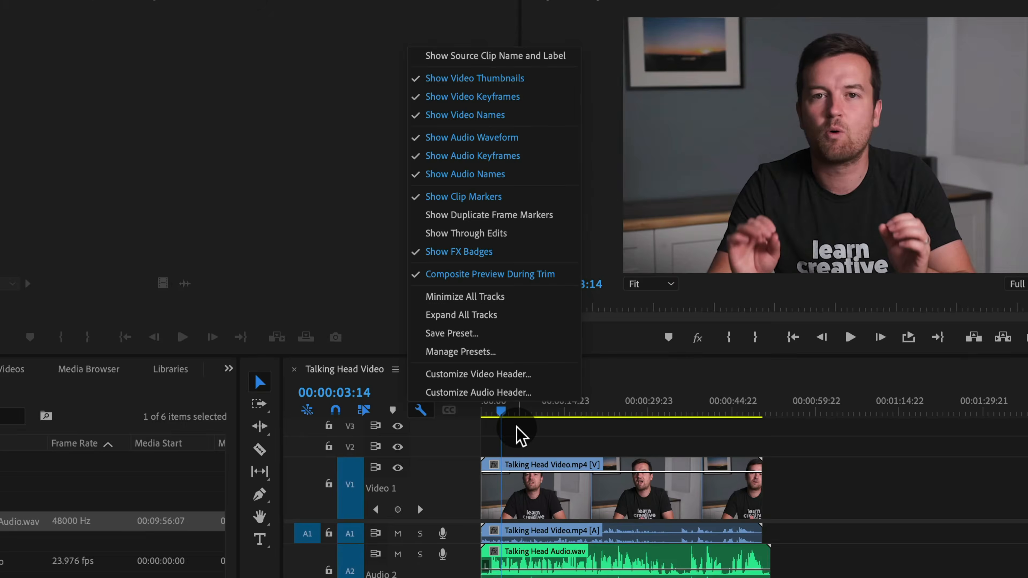
left_click(419, 403)
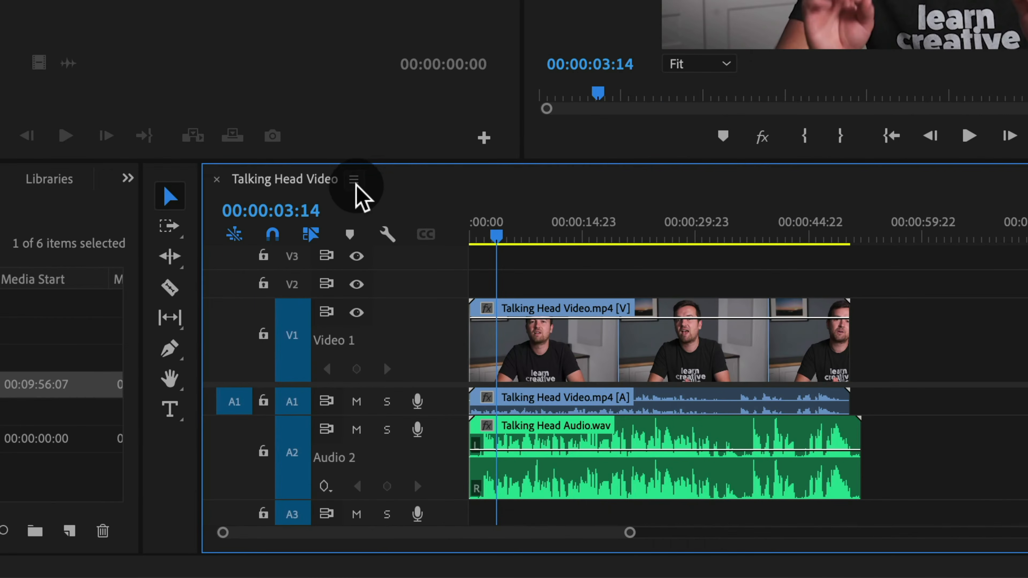
left_click(338, 181)
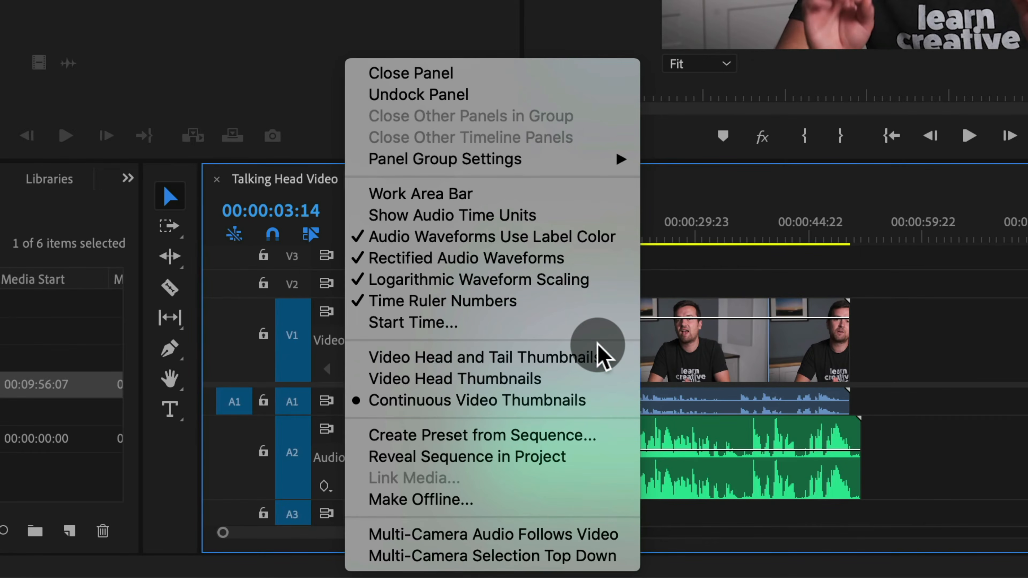
left_click(573, 379)
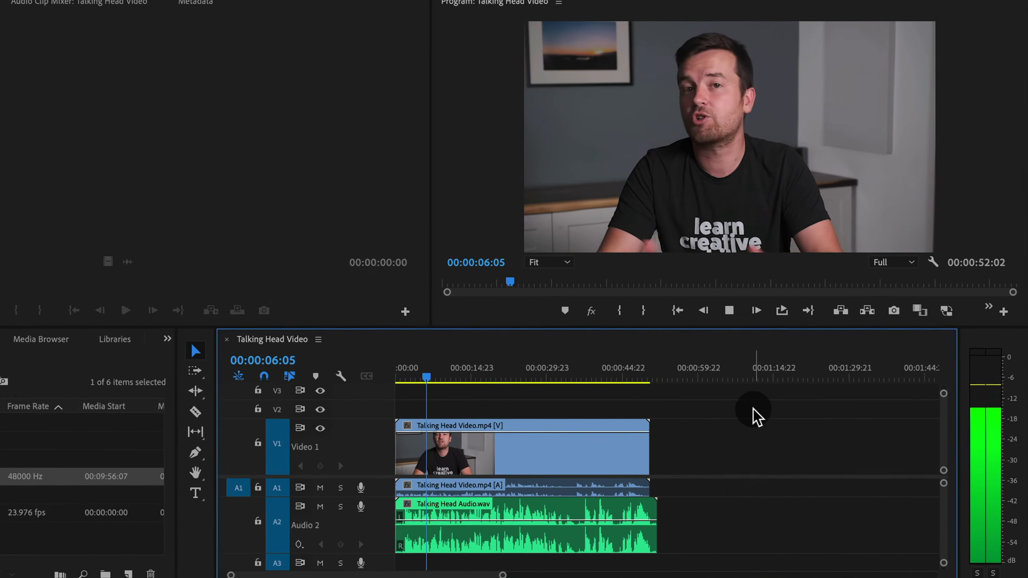
Select the video and audio clips and synchronize them by their audio
left_click_drag(734, 411, 533, 528)
left_click(697, 458)
left_click_drag(701, 414, 505, 553)
right_click(485, 458)
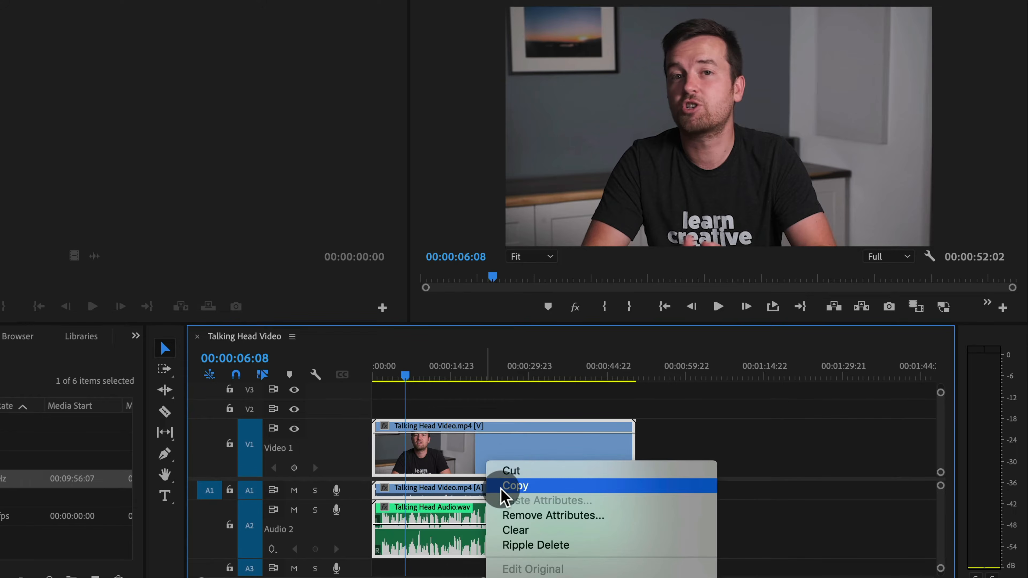
scroll(664, 514, "down", 10)
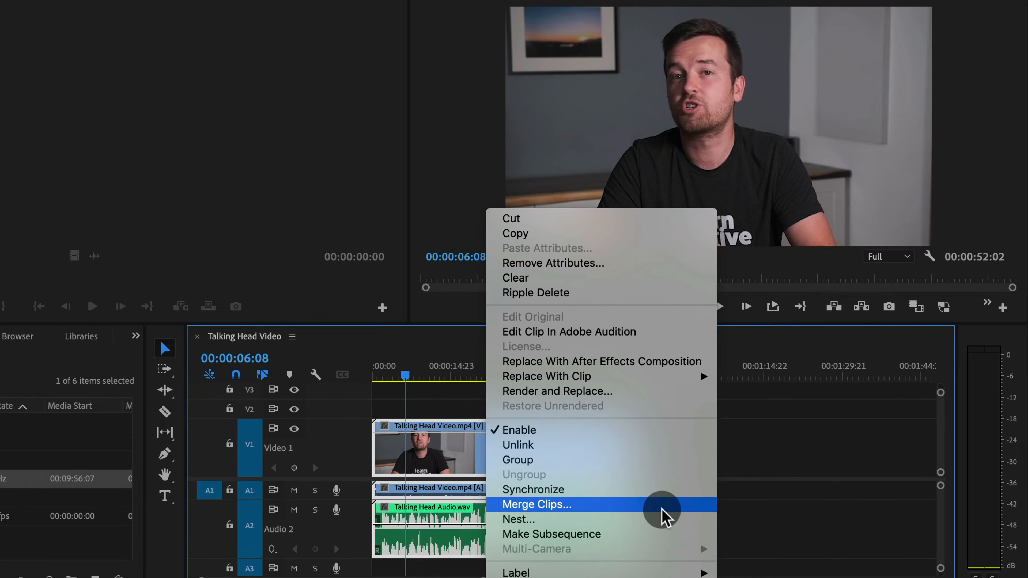
left_click(608, 490)
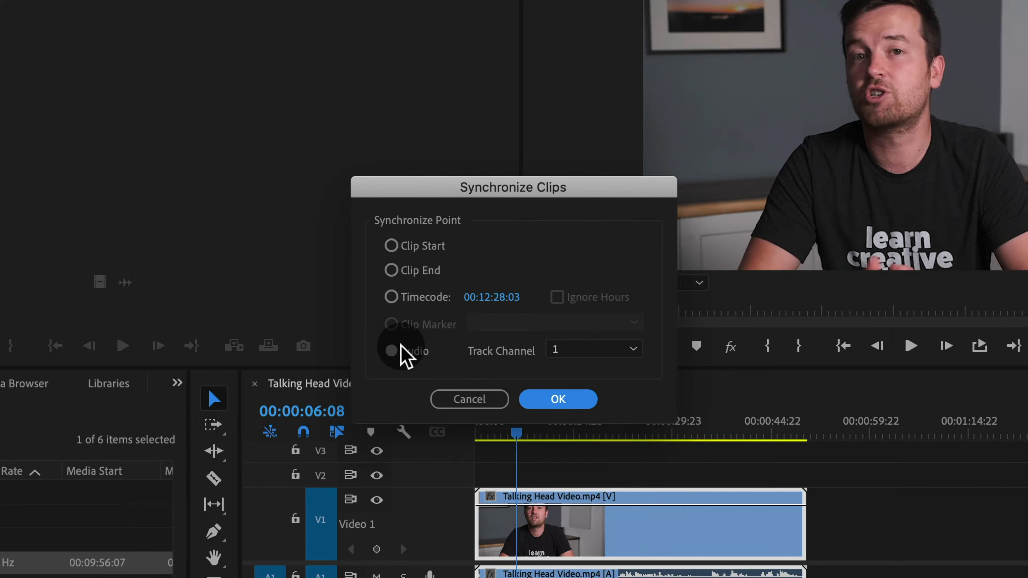
left_click(549, 402)
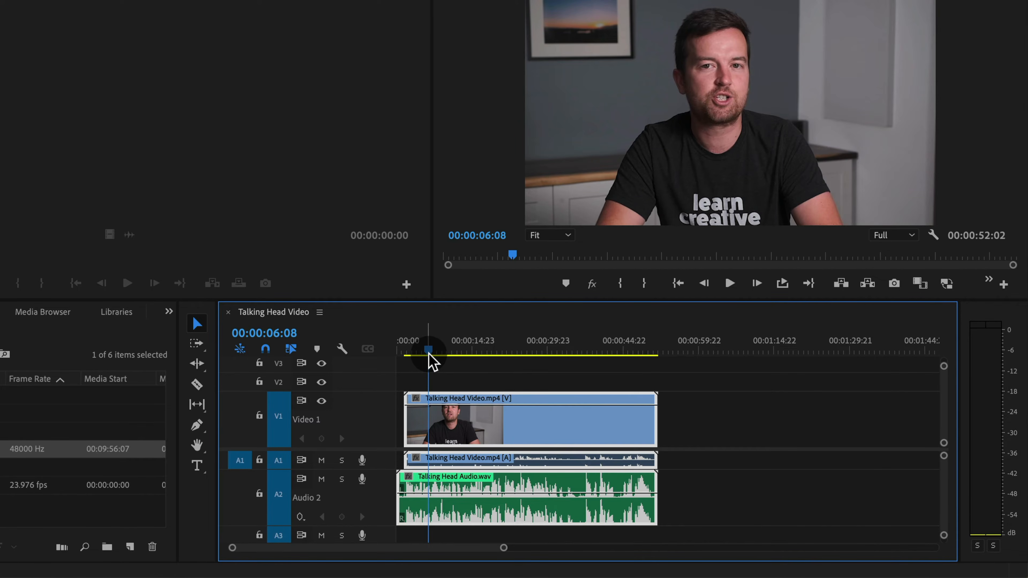
Play back the synchronized clips and zoom in on the timeline
key("space")
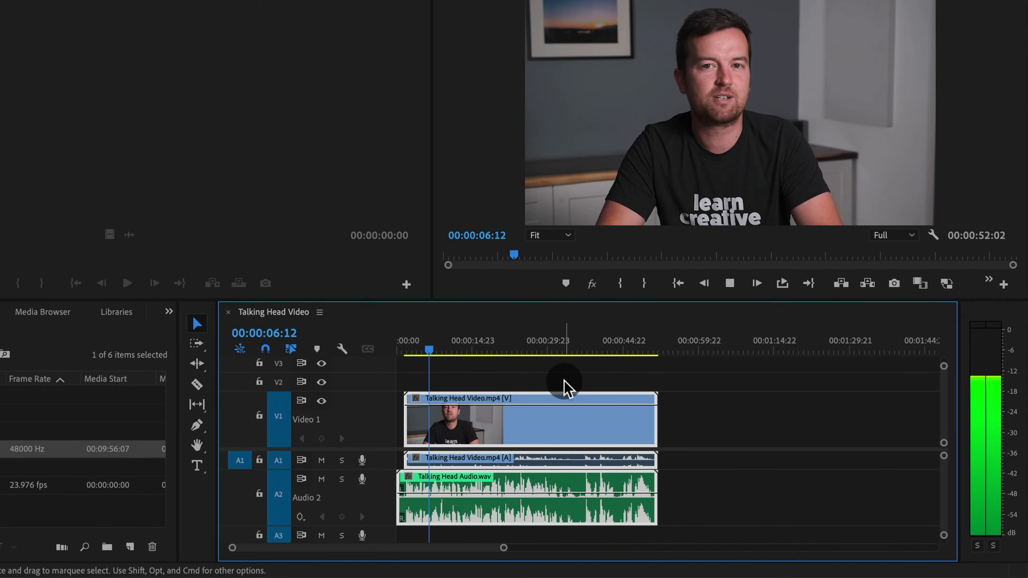
key("space")
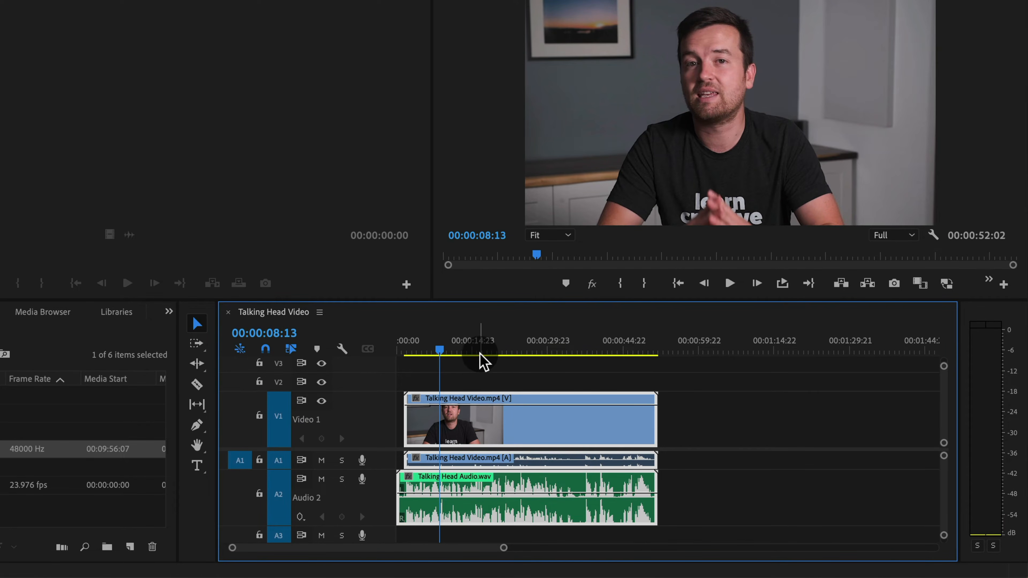
key("=")
key("=")
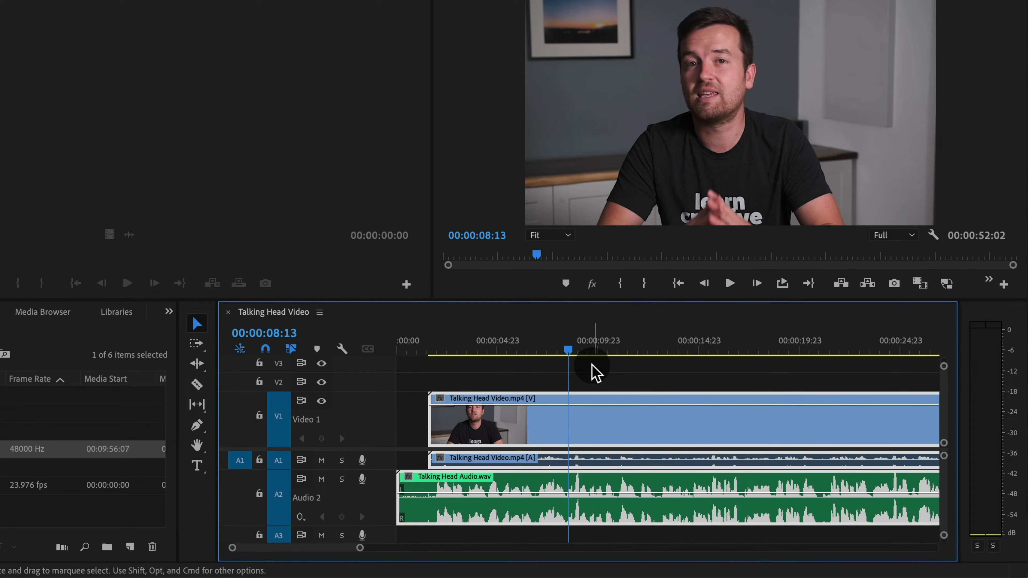
left_click(518, 371)
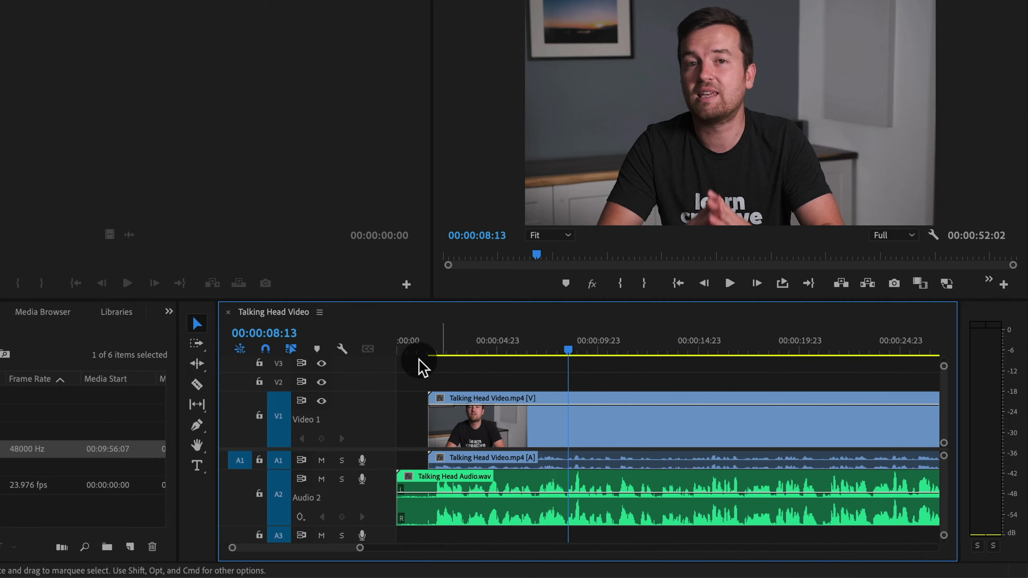
left_click(507, 417)
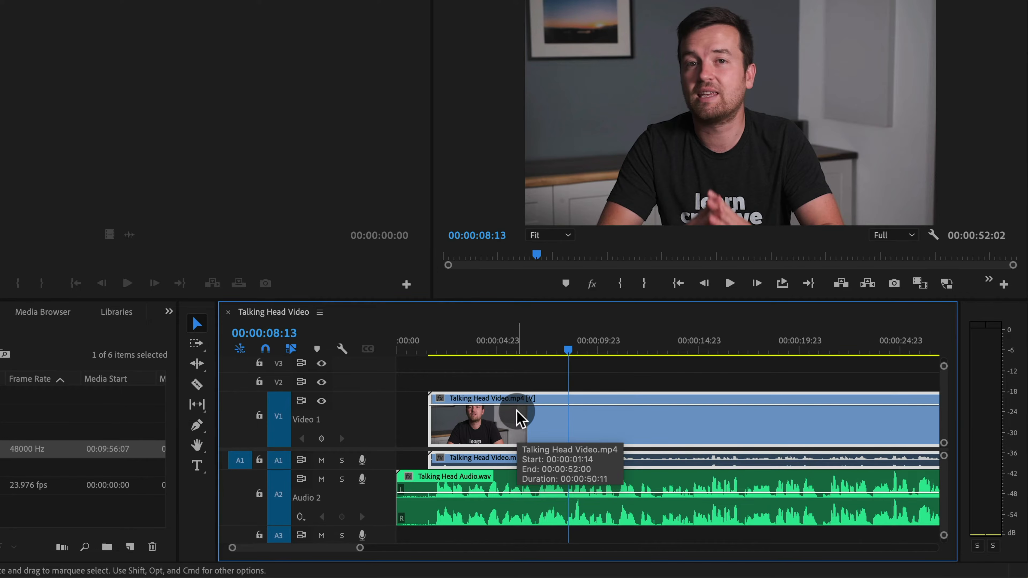
Zoom and scroll the timeline to examine where the video clip starts relative to the external audio
left_click_drag(449, 356, 452, 353)
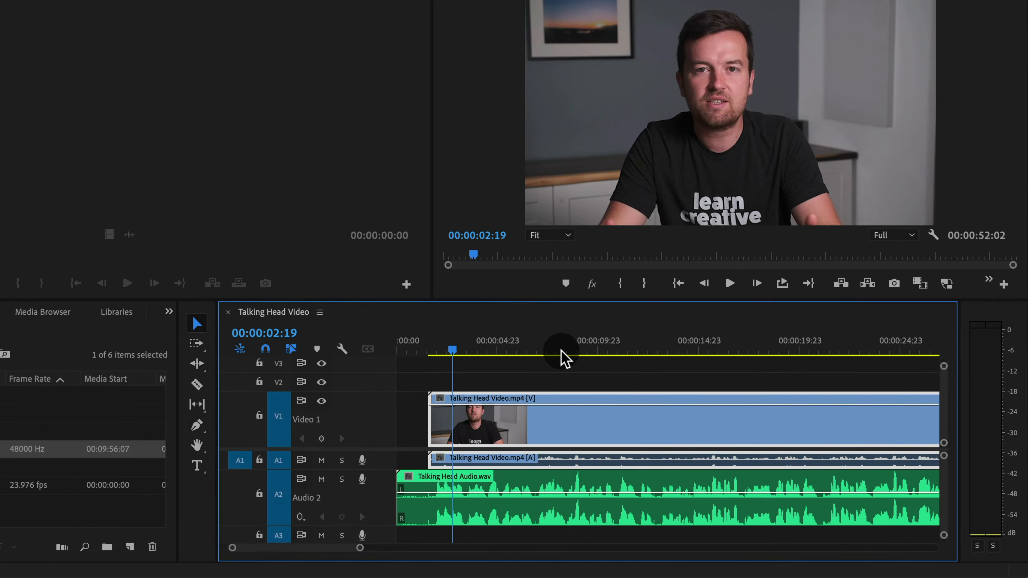
key("minus")
key("minus")
key("equal")
key("minus")
left_click_drag(318, 548, 262, 559)
left_click_drag(503, 550, 423, 552)
left_click_drag(512, 336, 495, 350)
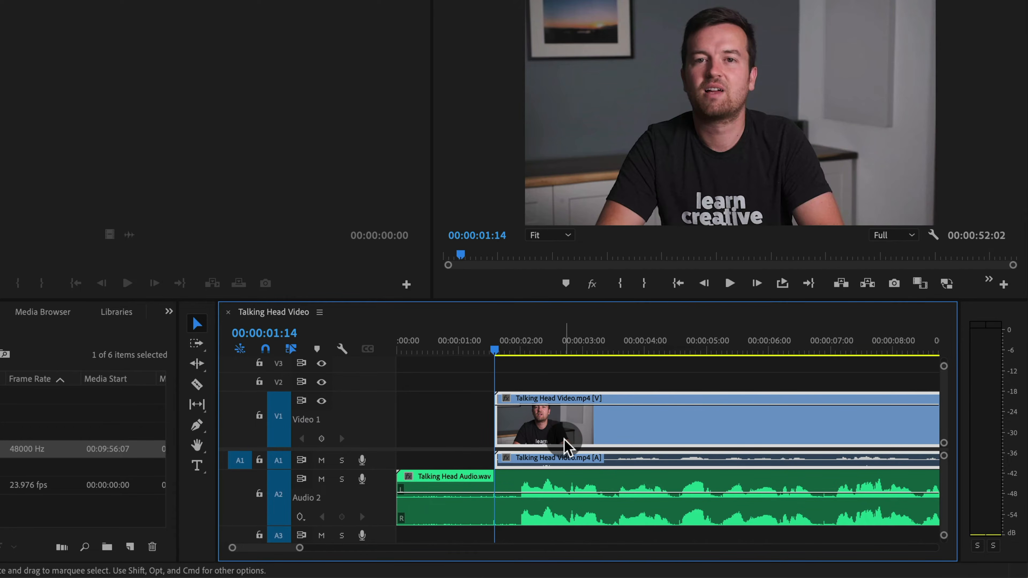
mouse_move(568, 444)
left_mouse_down()
mouse_move(558, 438)
mouse_move(572, 446)
left_mouse_up()
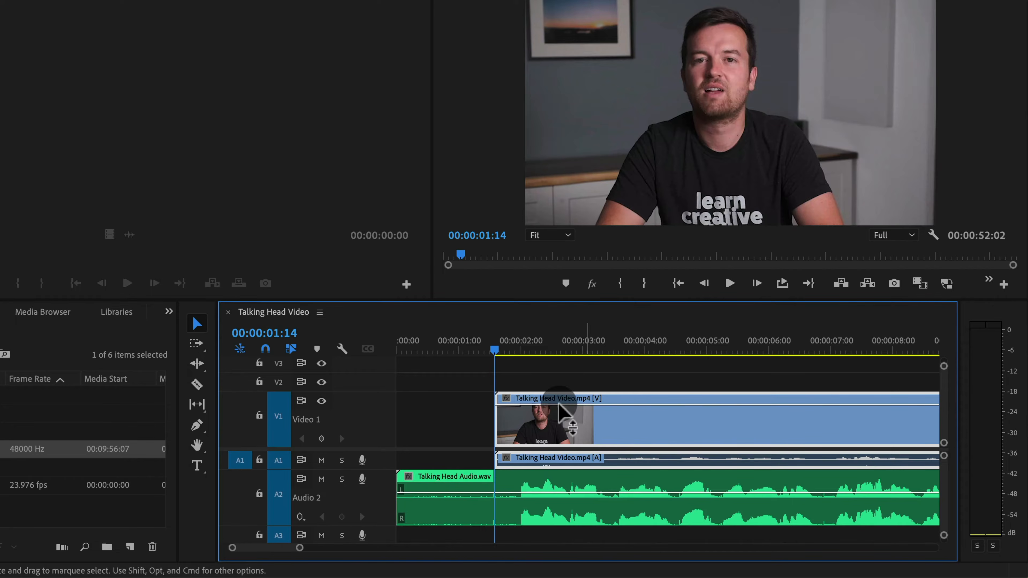
Nudge the synced video clip one frame left and back right to test its alignment with the audio
key("=")
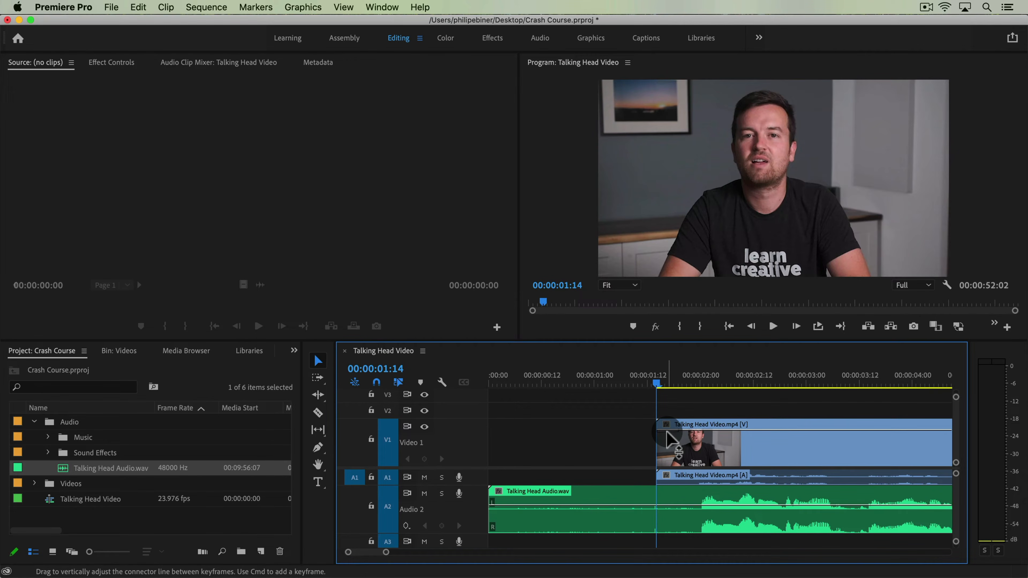
key("super")
left_click(668, 439, "super")
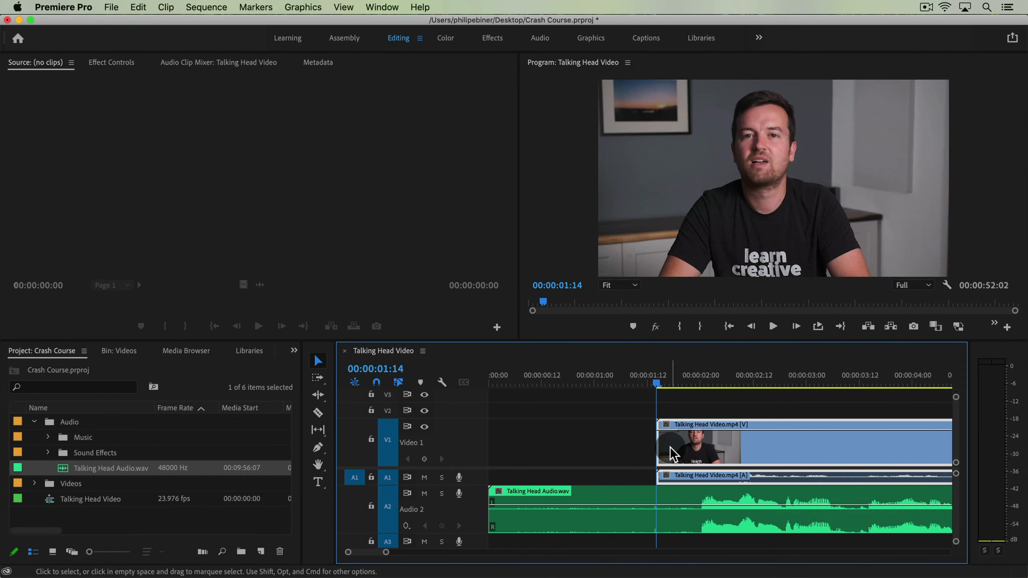
key("super")
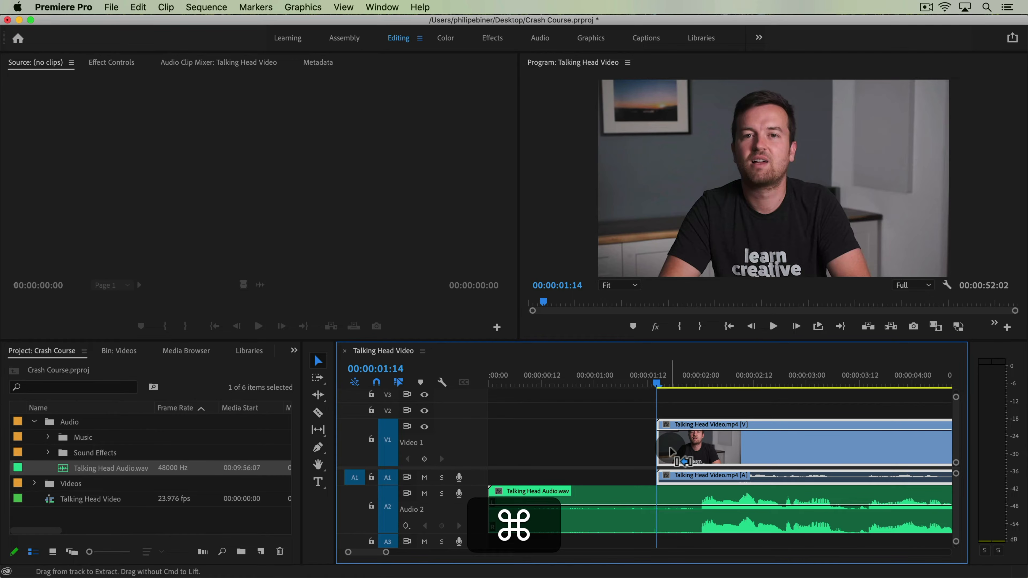
key("super+Left")
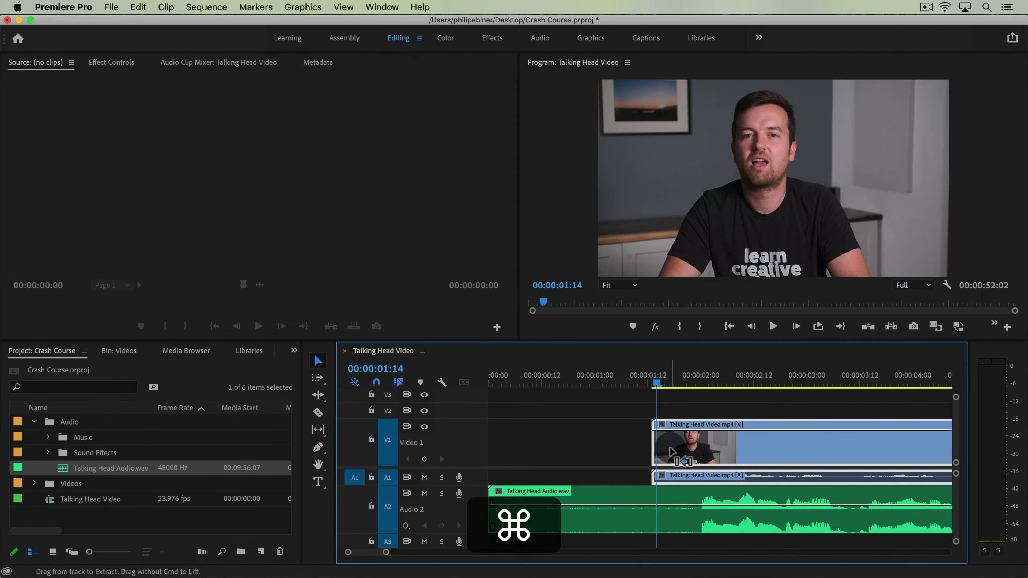
key("super+Right")
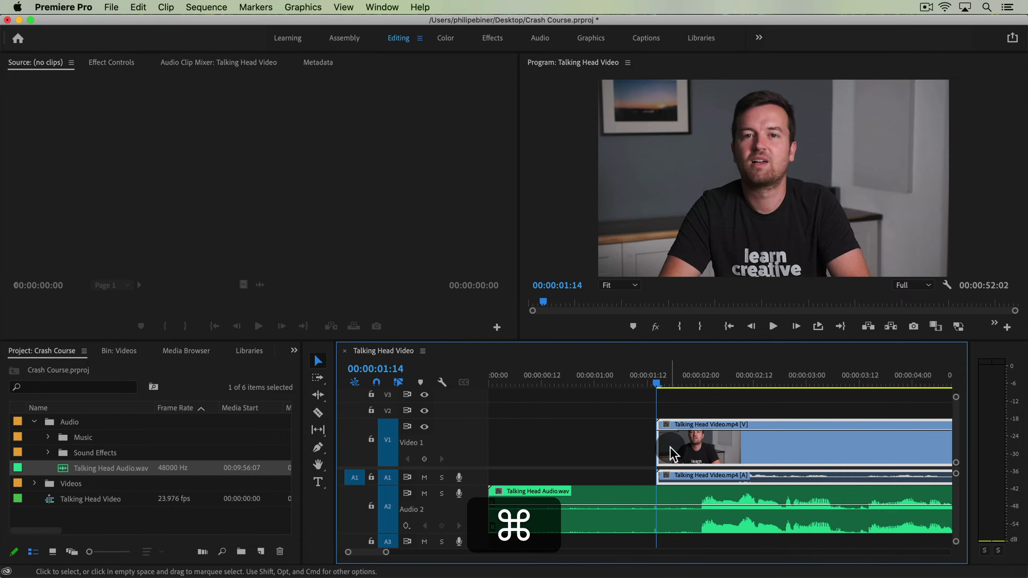
key("super+Left")
key("super+Right")
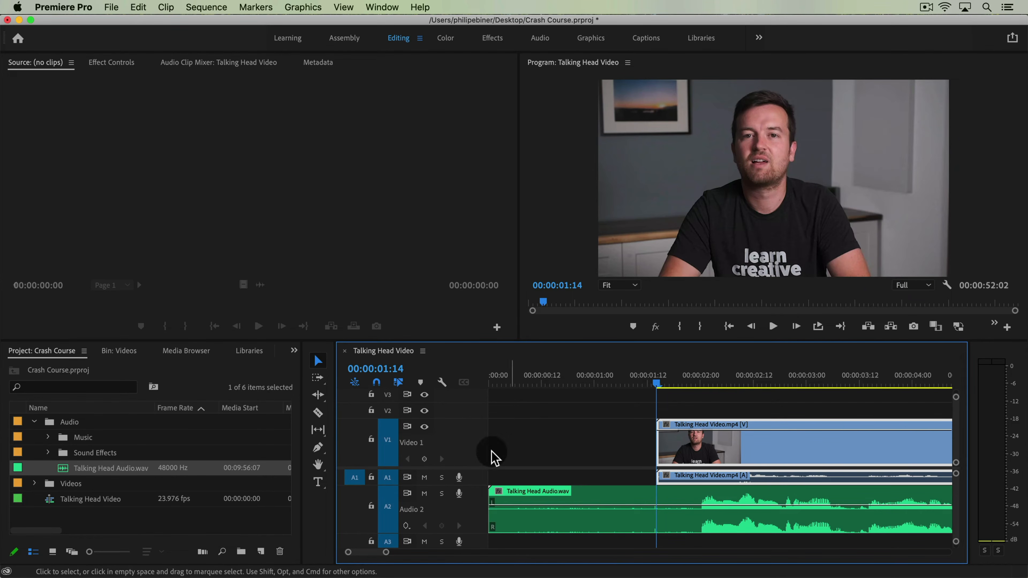
Expand the Audio 1 track height and nudge the video clip one frame to the right
double_click(476, 480)
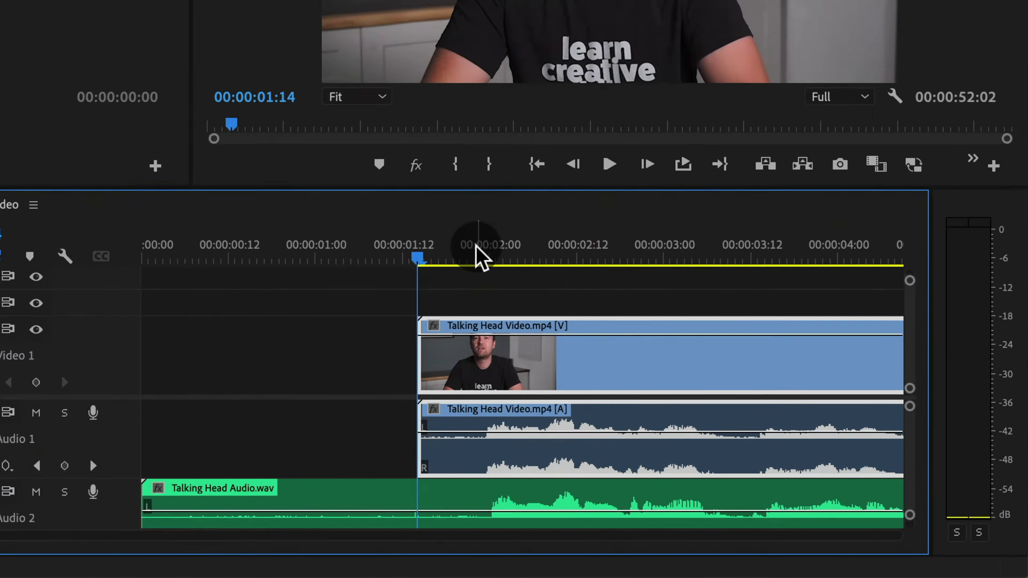
key("=")
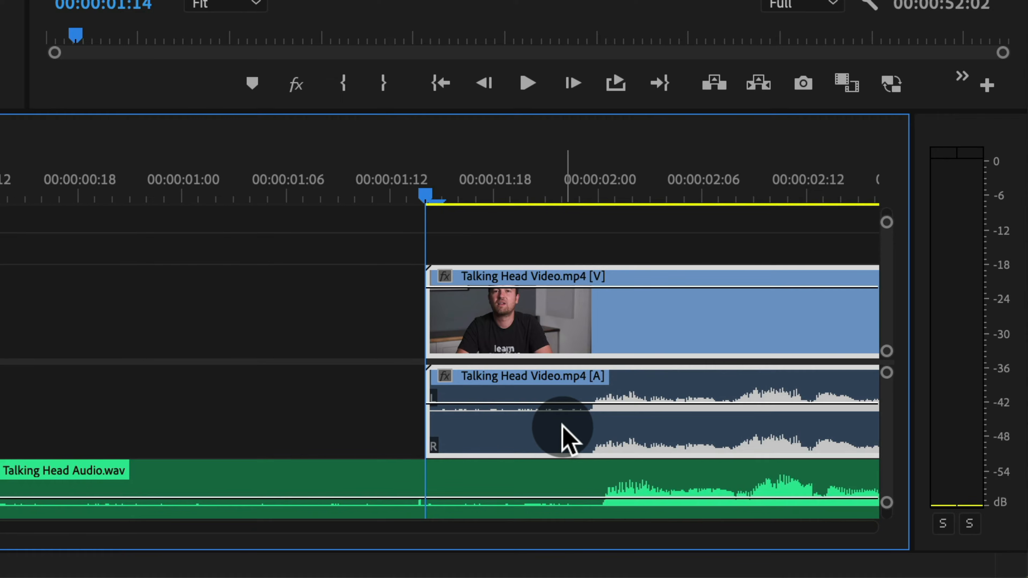
key("super+Right")
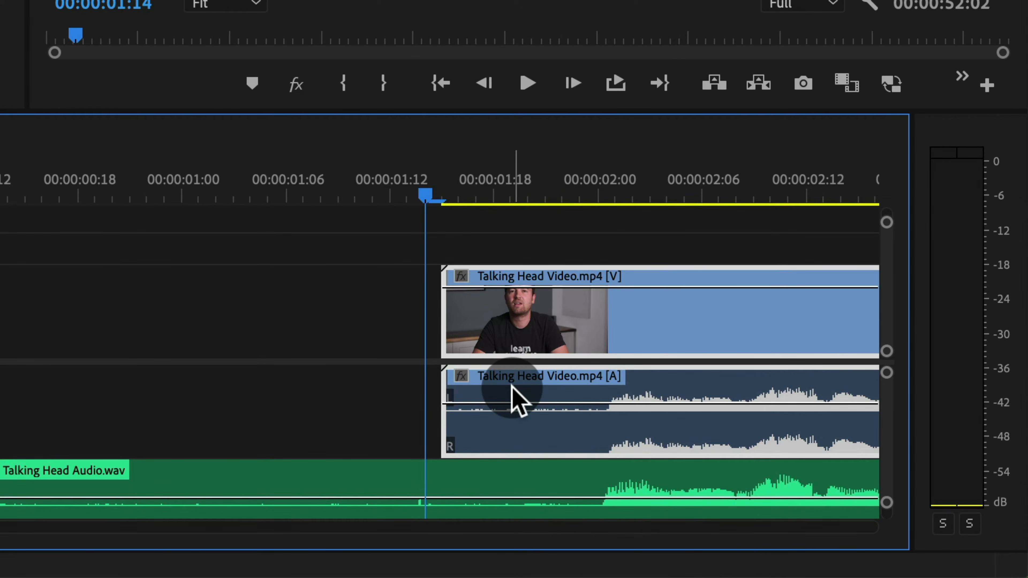
Zoom out and play back the clips to check the audio sync
key("minus")
key("minus")
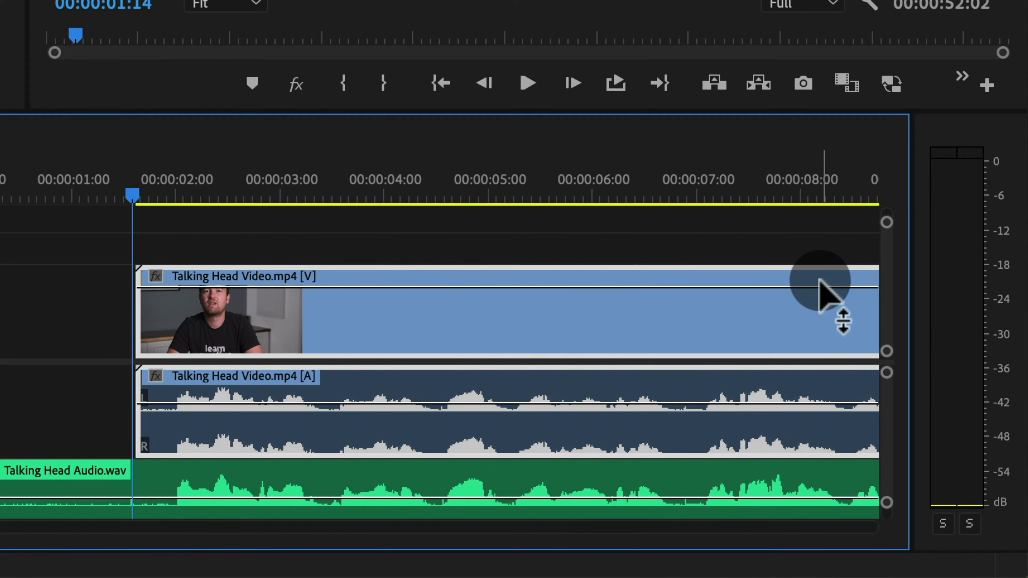
key("space")
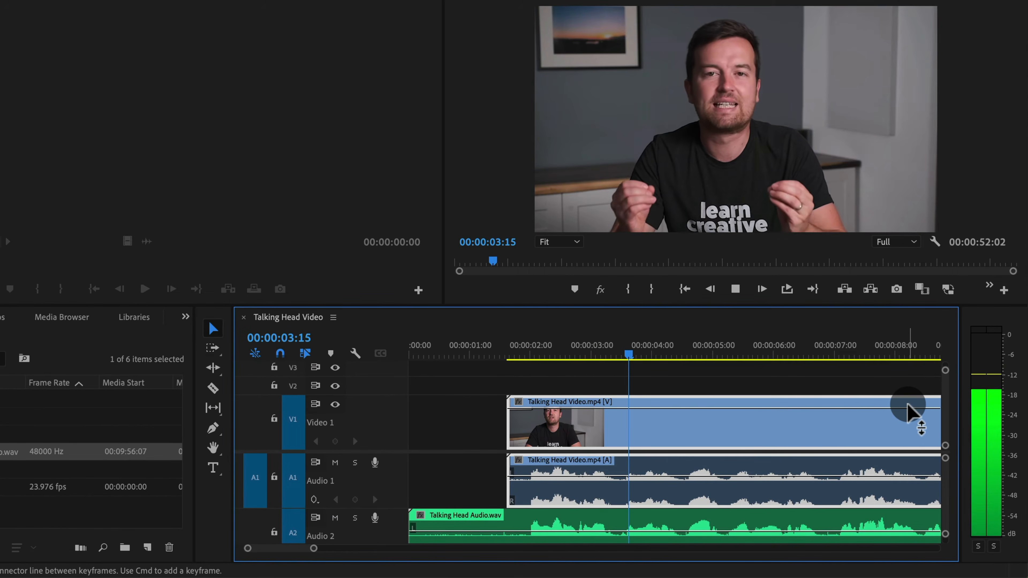
key("space")
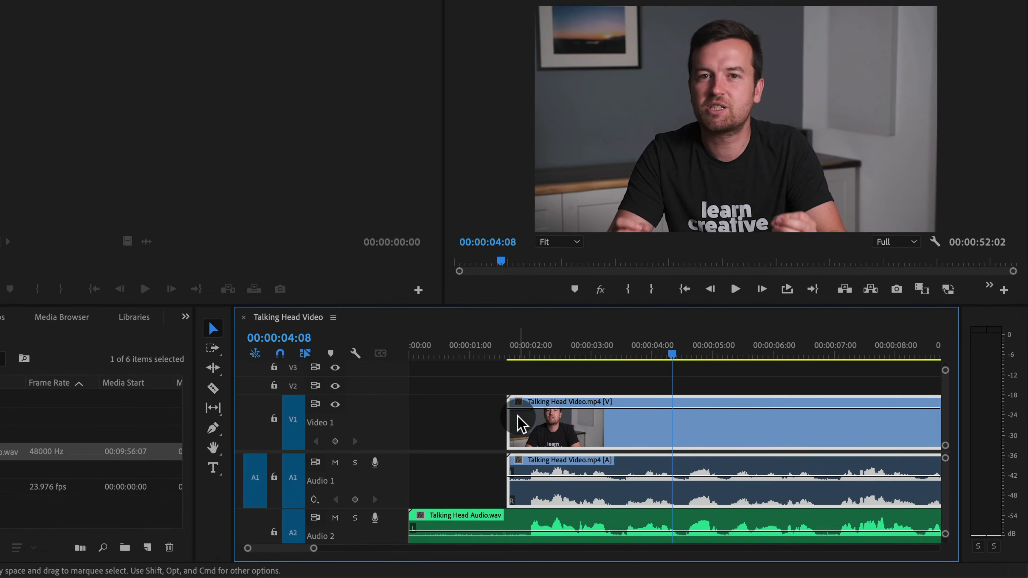
Delete the linked video clip and undo the deletion
scroll(553, 476, "down", 2)
scroll(553, 475, "up", 2)
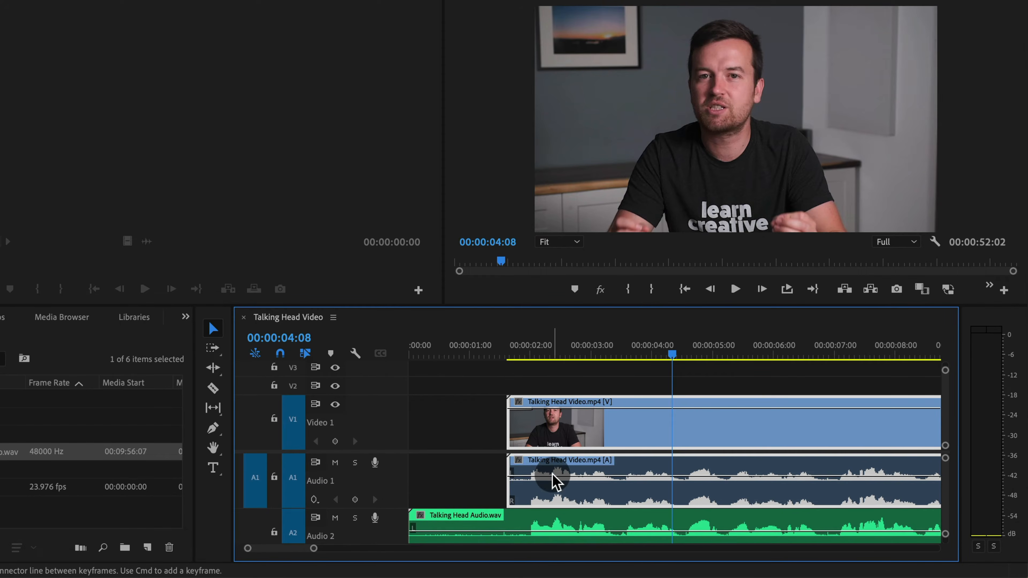
left_click(486, 479)
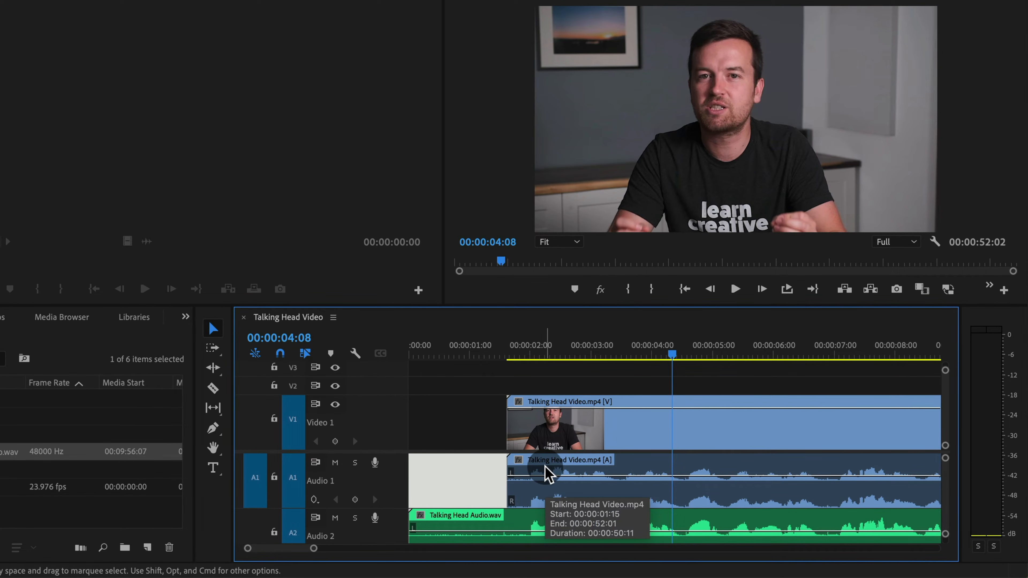
left_click(533, 465)
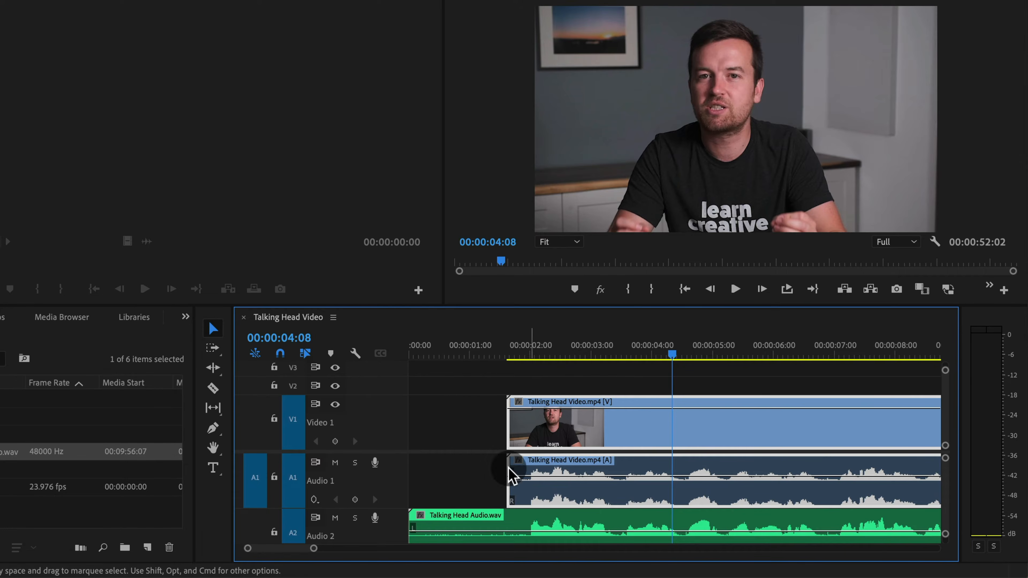
key("BackSpace")
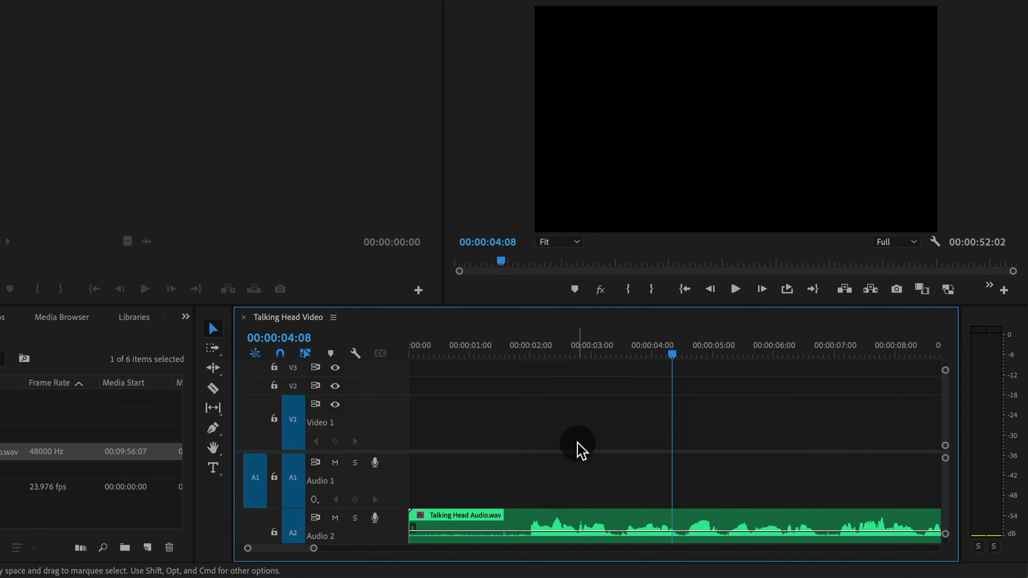
key("super+z")
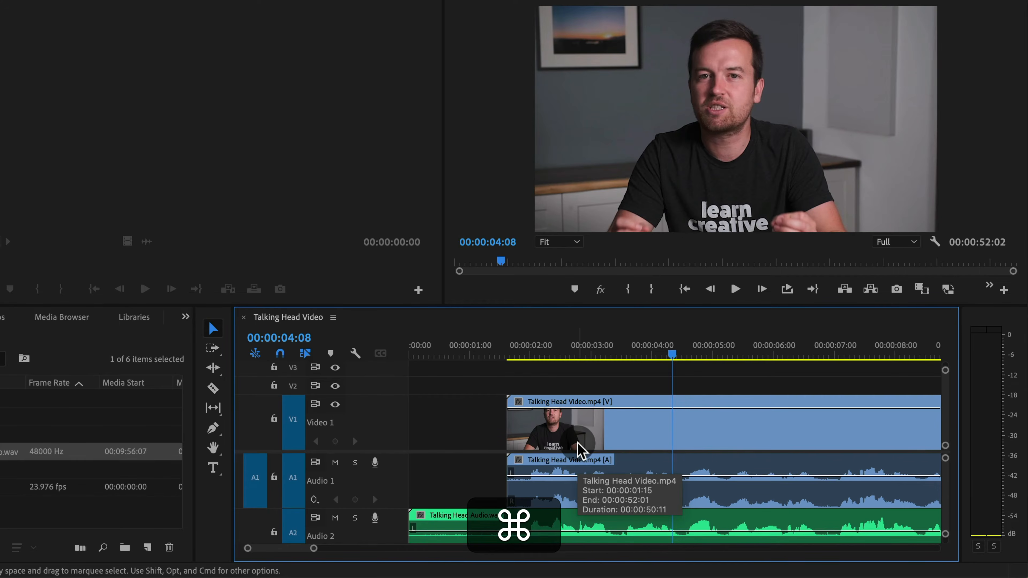
Select only the video clip's own camera audio and delete it
left_click(455, 478)
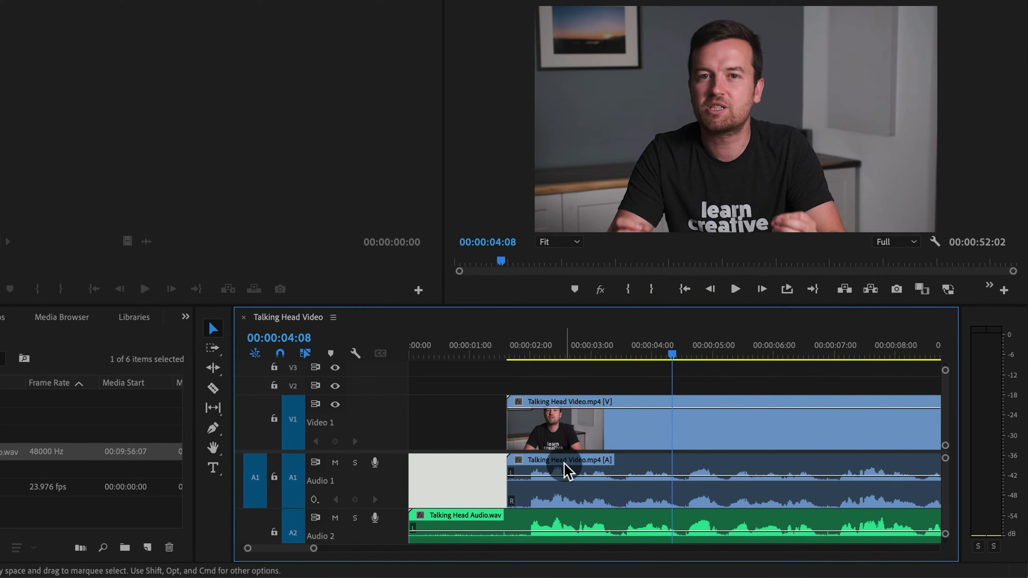
left_click(567, 470)
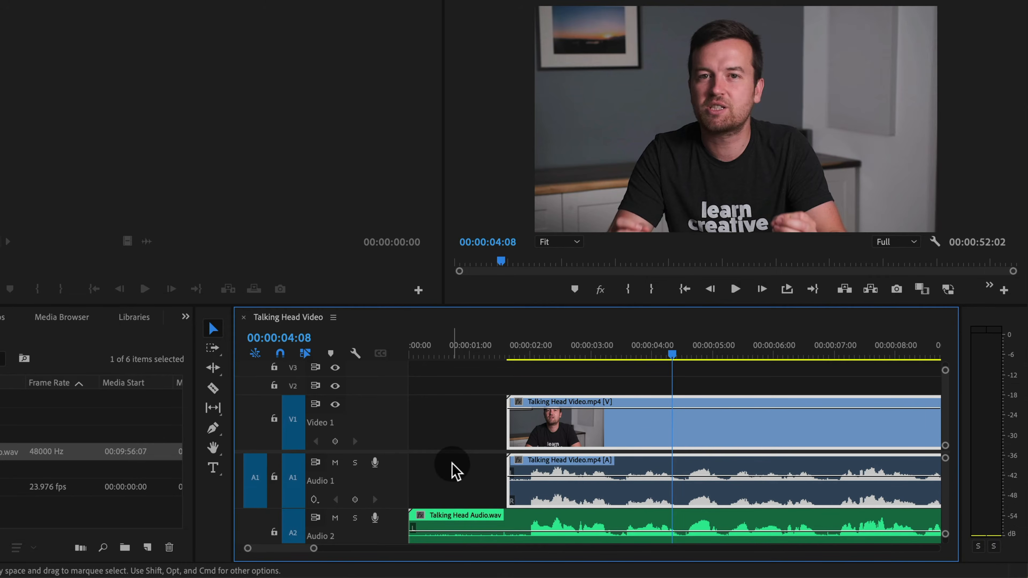
left_click(454, 470)
key("alt")
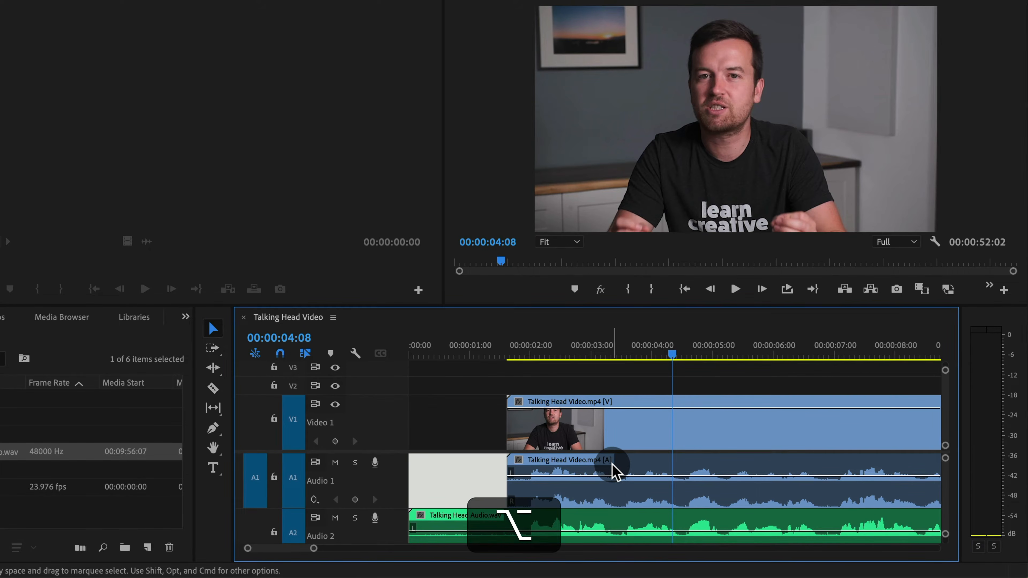
left_click(614, 470, "alt")
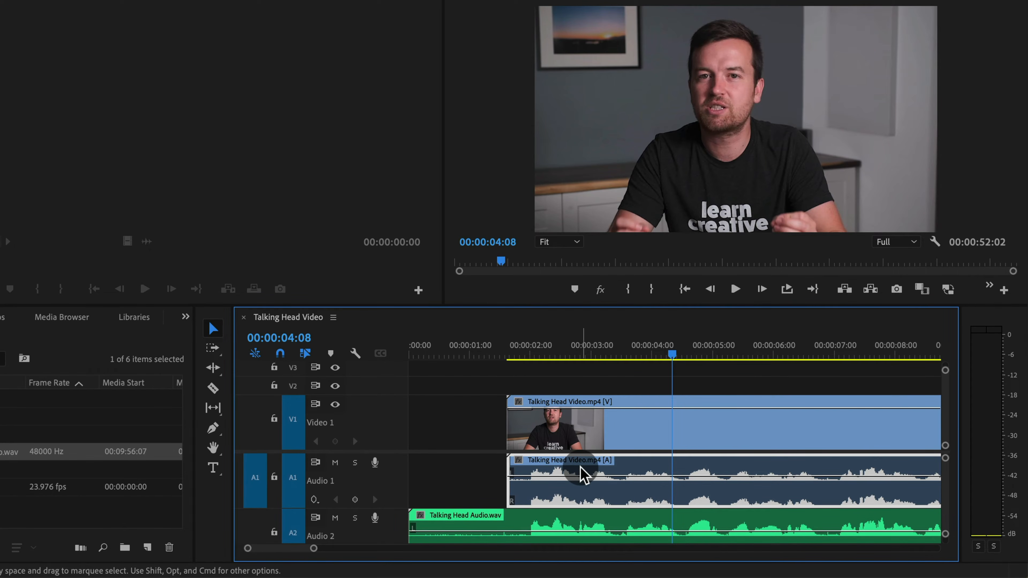
key("BackSpace")
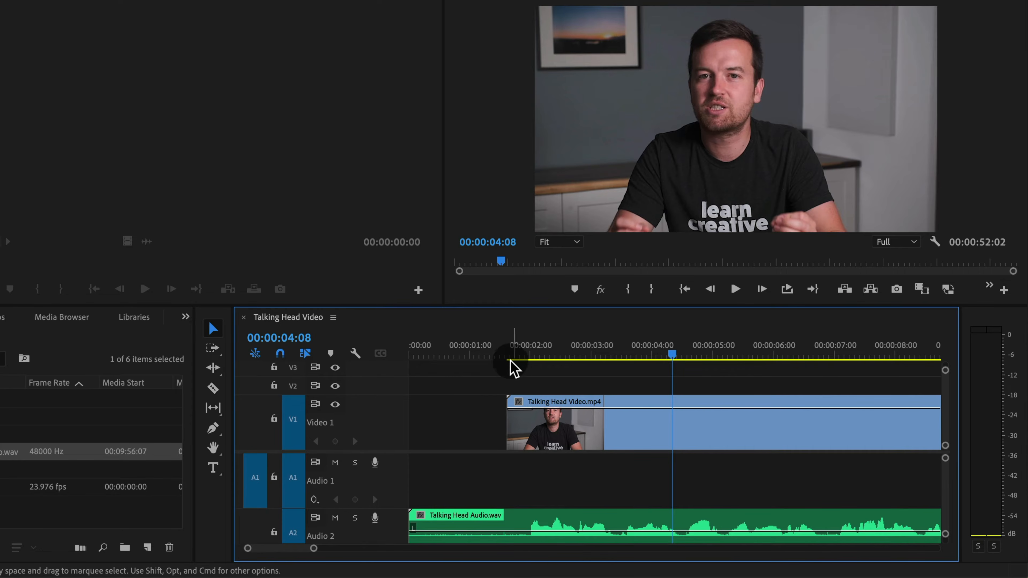
Trim the start of Talking Head Audio.wav to line up with the start of the video clip
left_click(512, 357)
left_click_drag(517, 358, 501, 359)
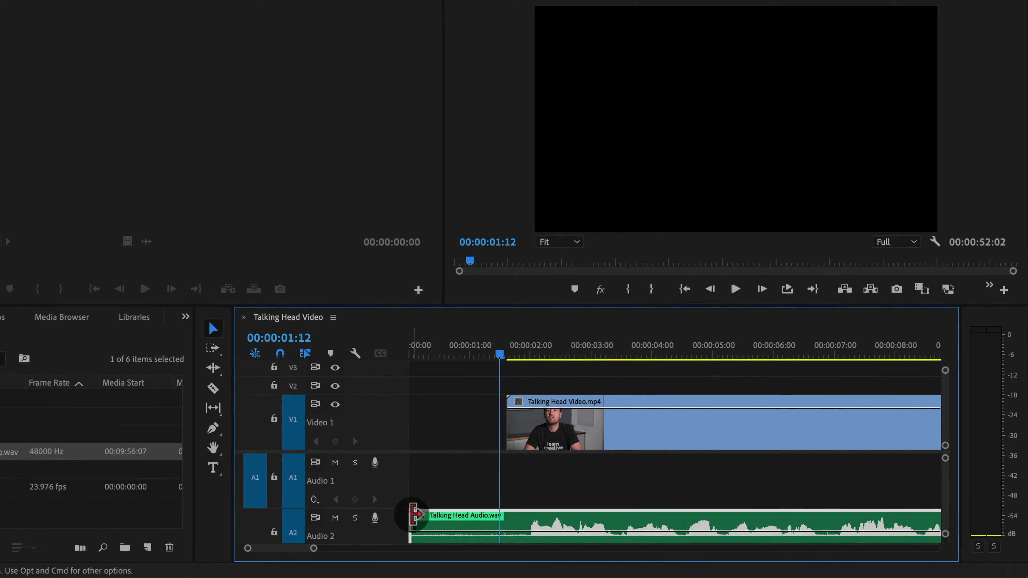
left_click_drag(413, 516, 517, 522)
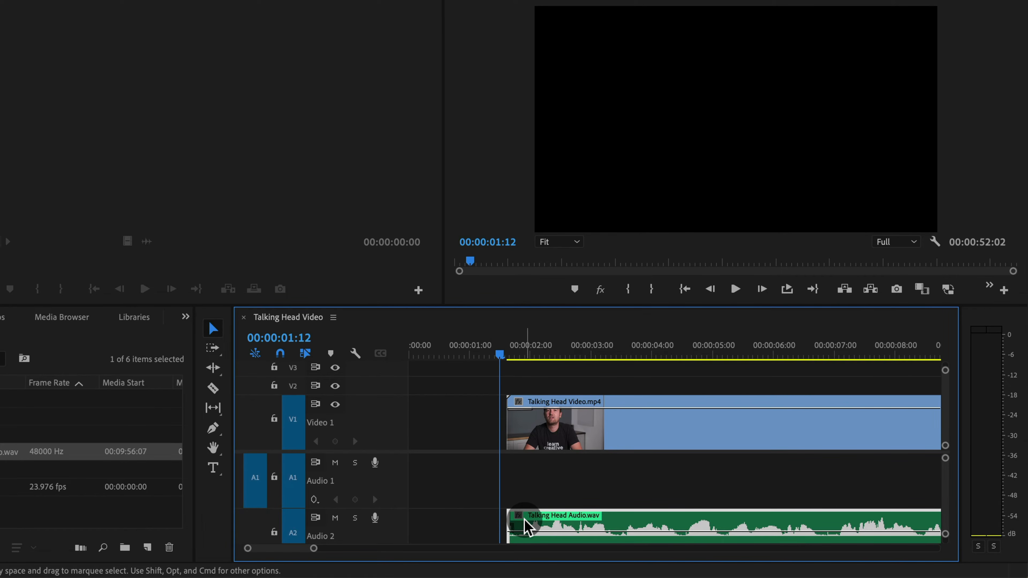
Move the external audio clip up onto the Audio 1 track and play it back
left_click_drag(525, 525, 528, 500)
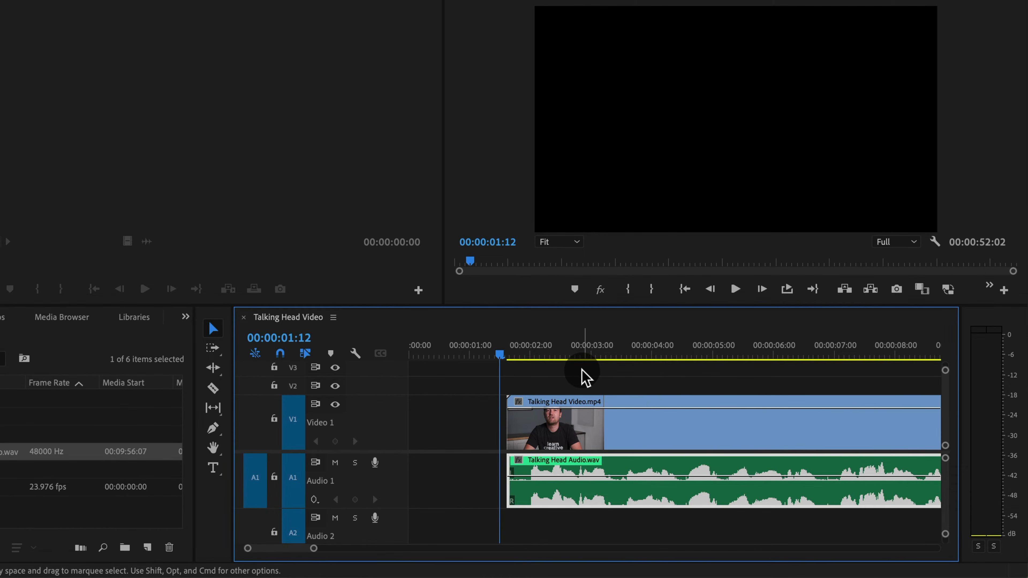
key("space")
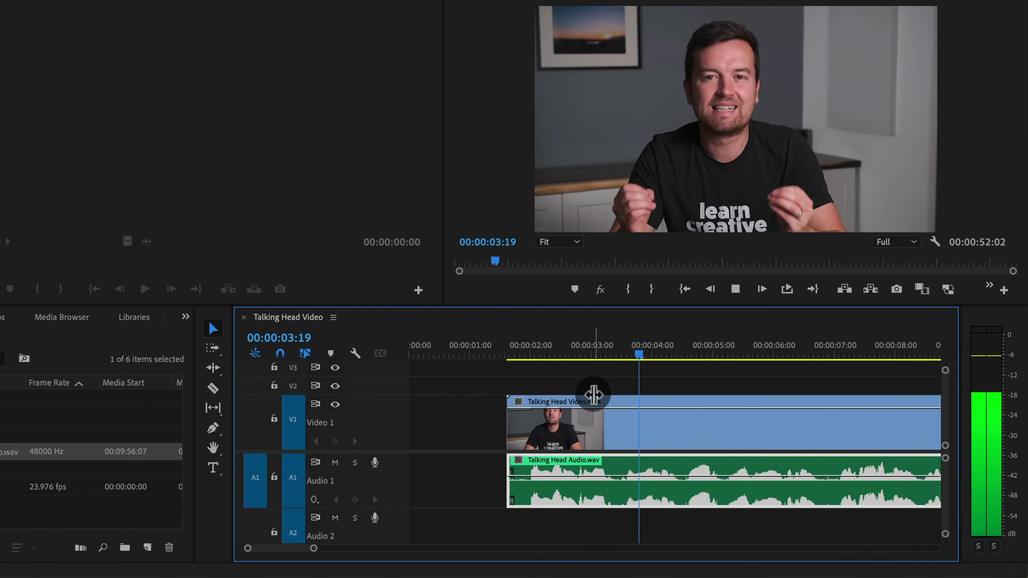
key("space")
Zoom out, select both the video and external audio clips, and link them
key("minus")
key("minus")
key("minus")
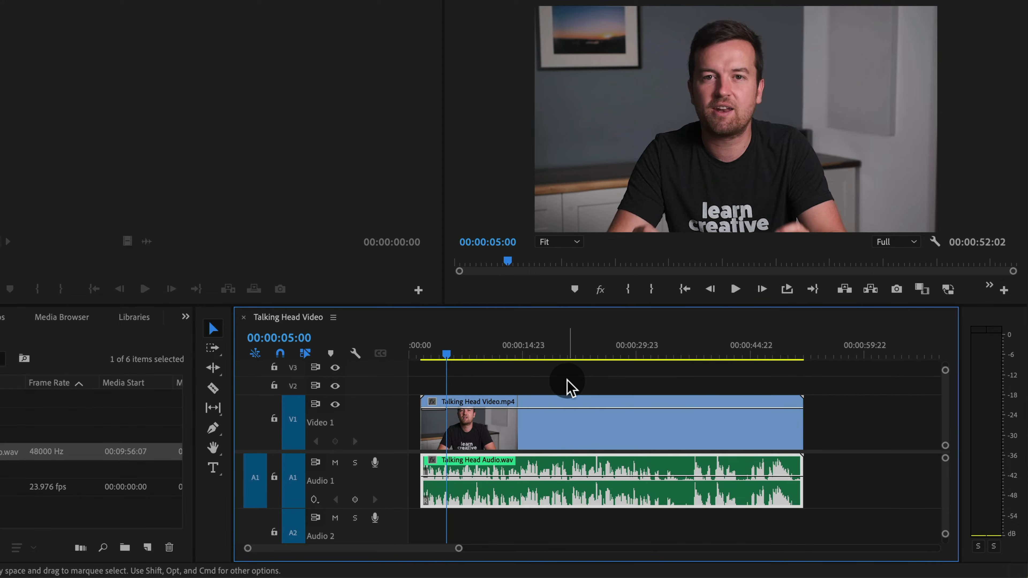
left_click(569, 431)
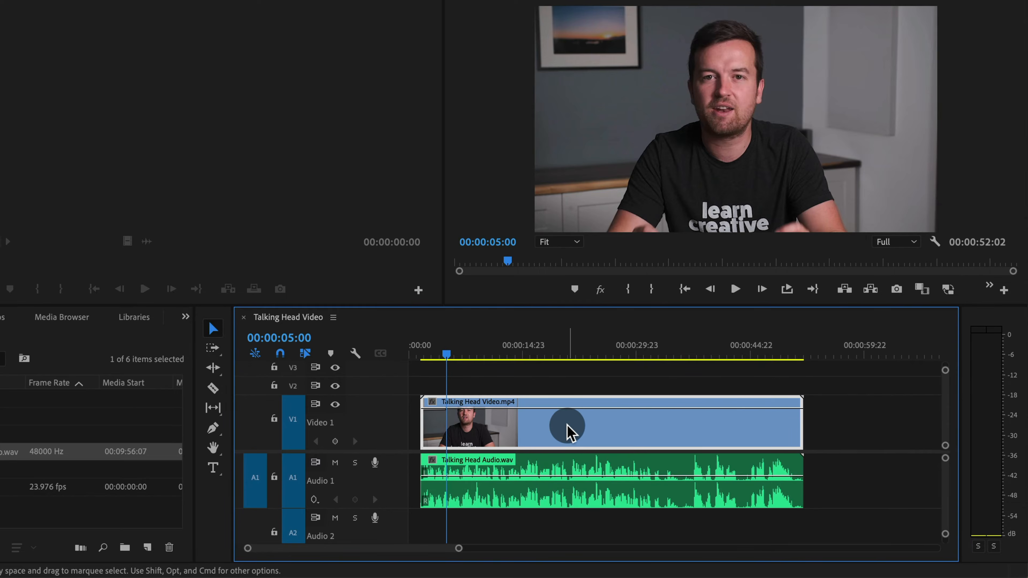
left_click(585, 490)
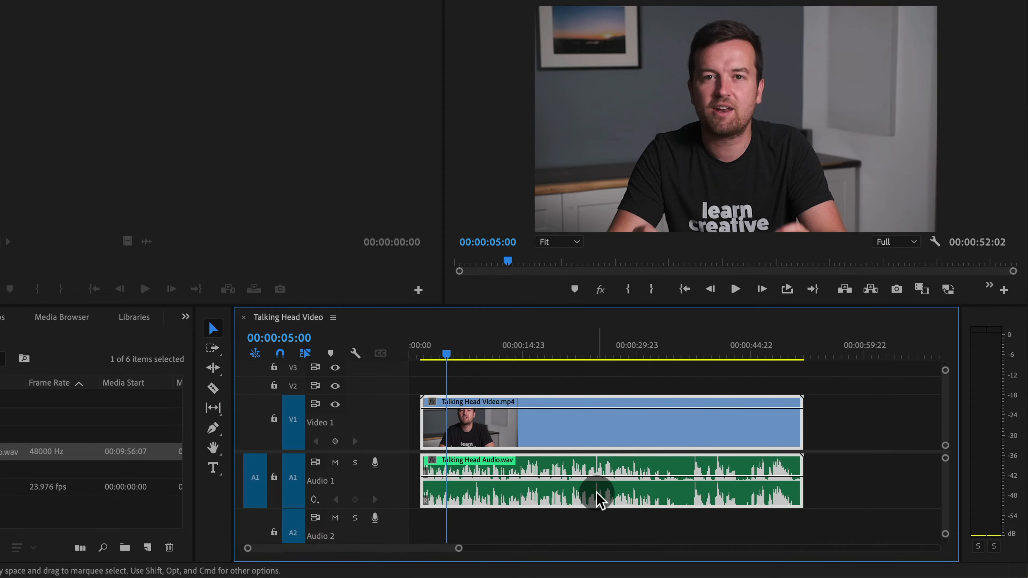
key("super")
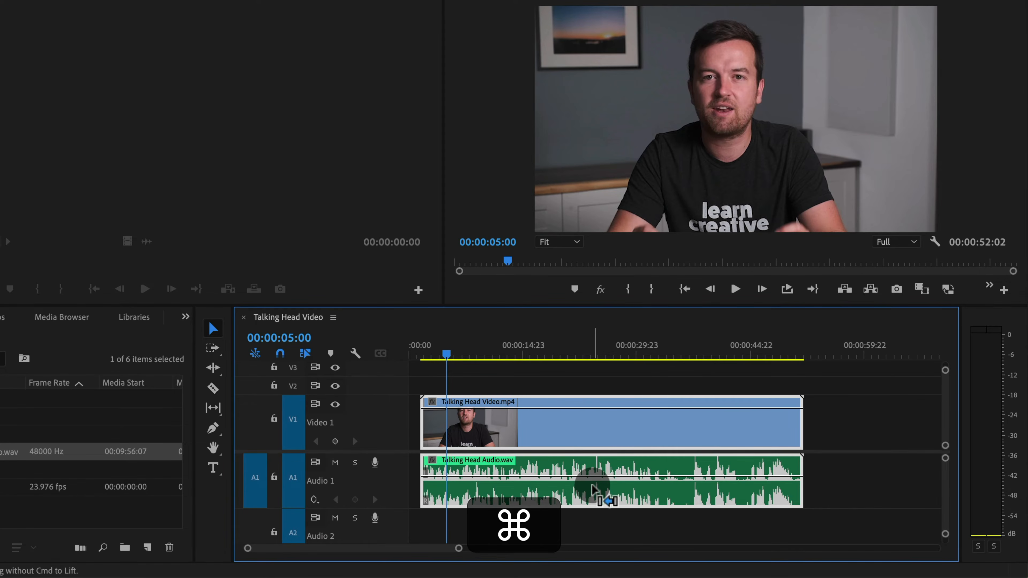
key("super+l")
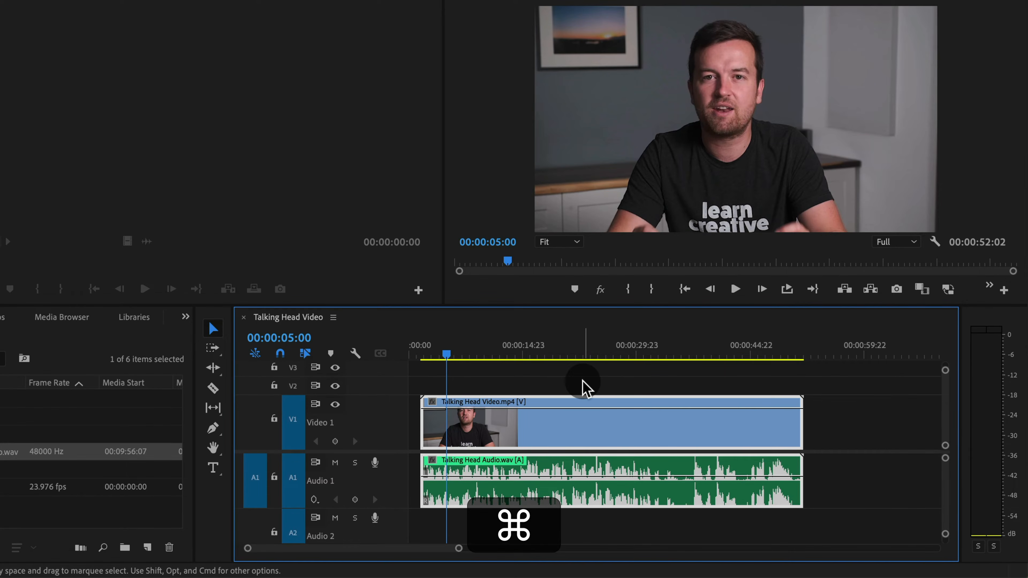
Unlink the video clip from the audio clip
left_click(567, 433)
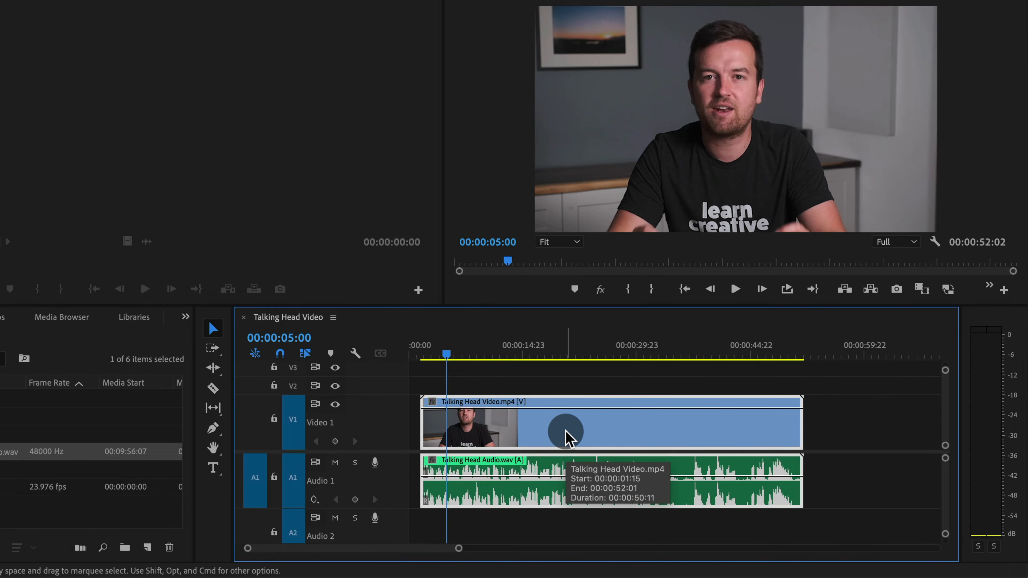
right_click(491, 432)
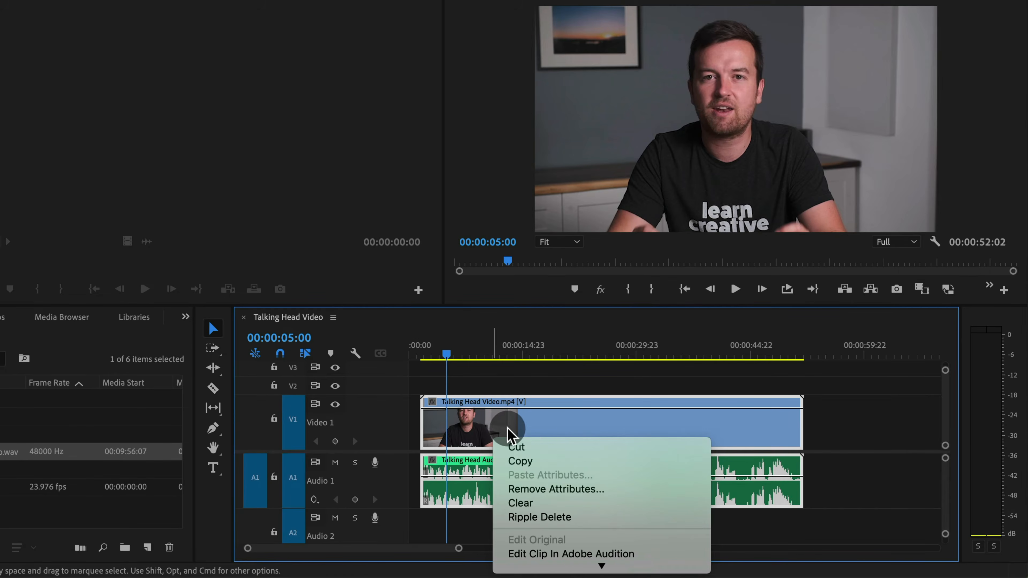
scroll(522, 440, "down", 5)
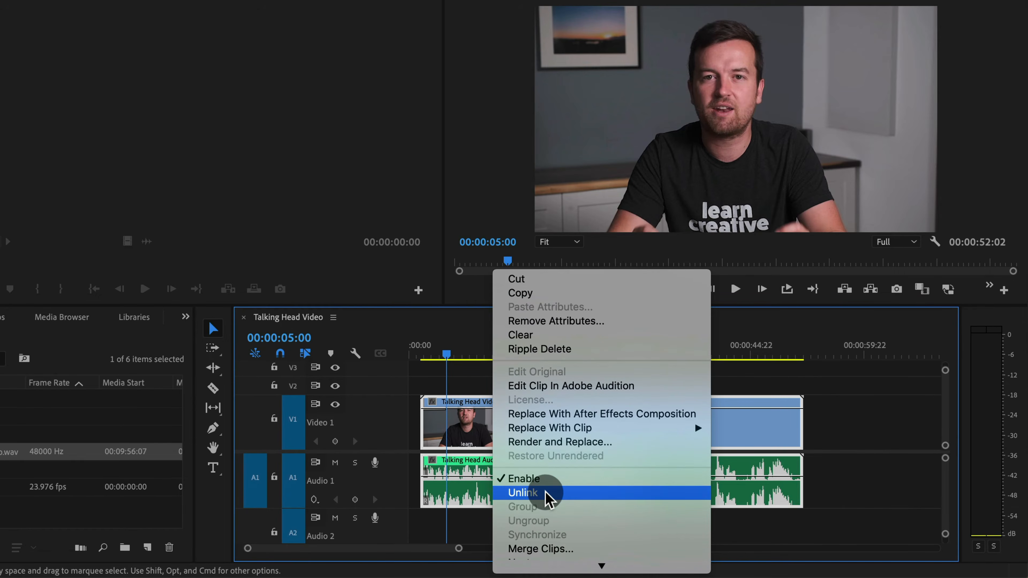
left_click(545, 493)
Select both the video clip and the external audio clip and link them together again
left_click(547, 440)
left_click_drag(530, 373, 568, 502)
right_click(551, 430)
scroll(639, 468, "down", 5)
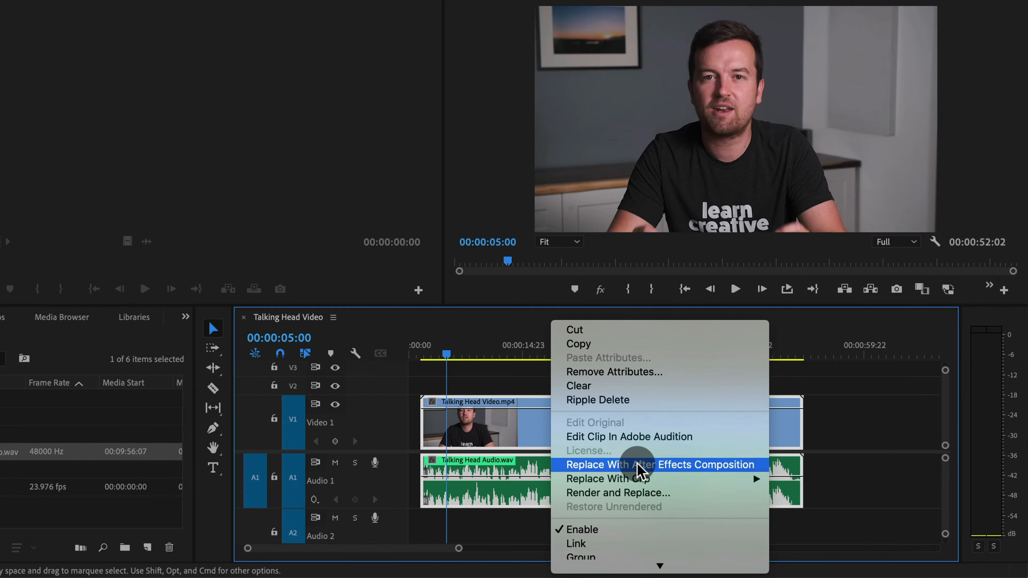
left_click(599, 544)
left_click(540, 419)
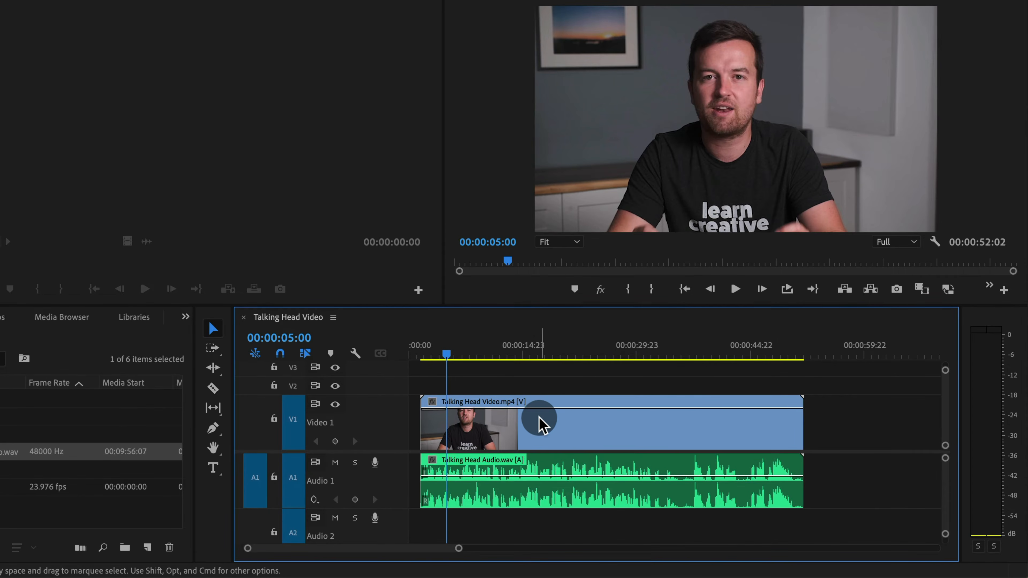
left_click(628, 472)
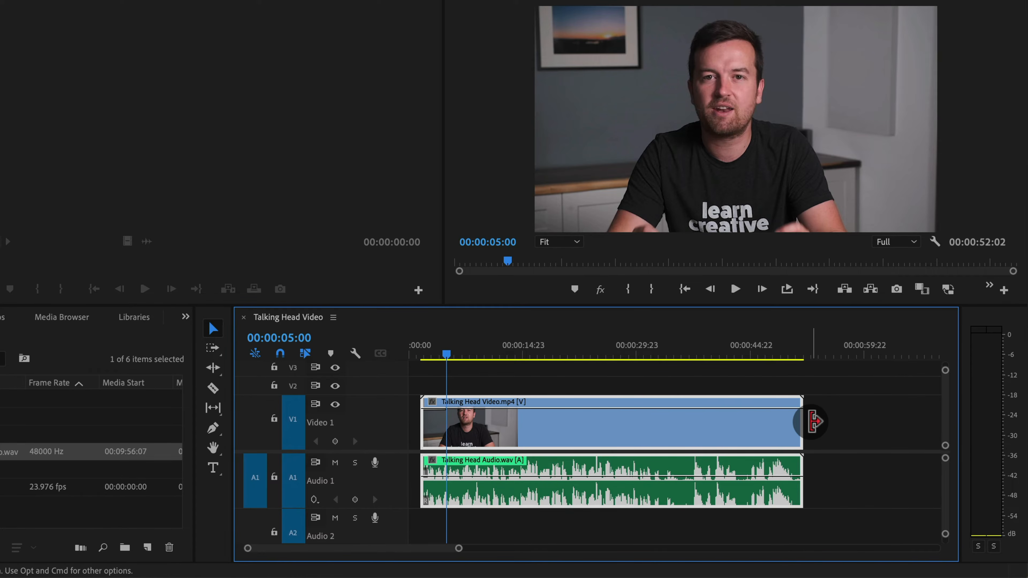
Split the linked video and audio clips with the Razor tool at about 00:00:37:00
left_click(791, 421)
left_click_drag(791, 421, 828, 439)
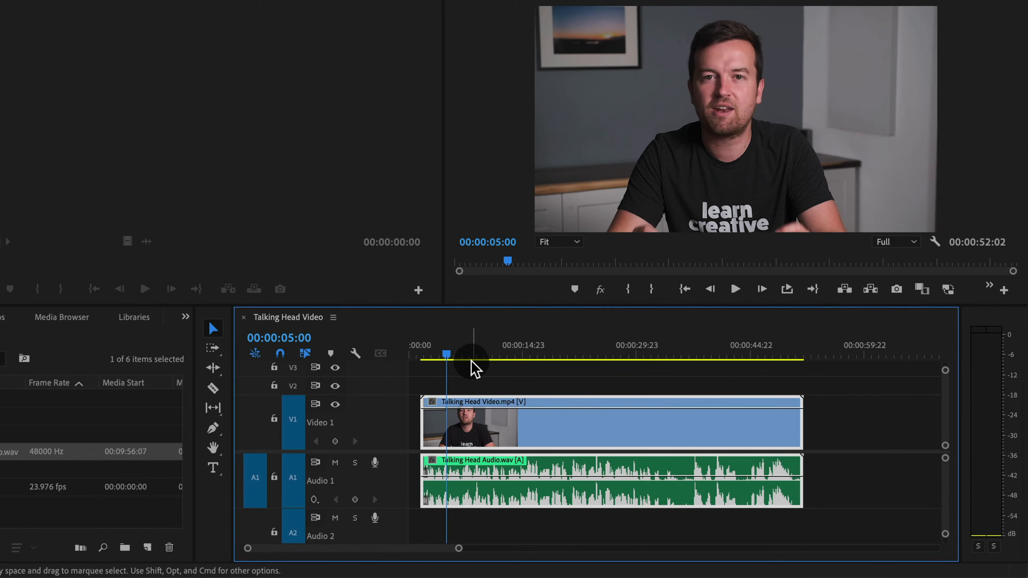
left_click_drag(467, 355, 504, 352)
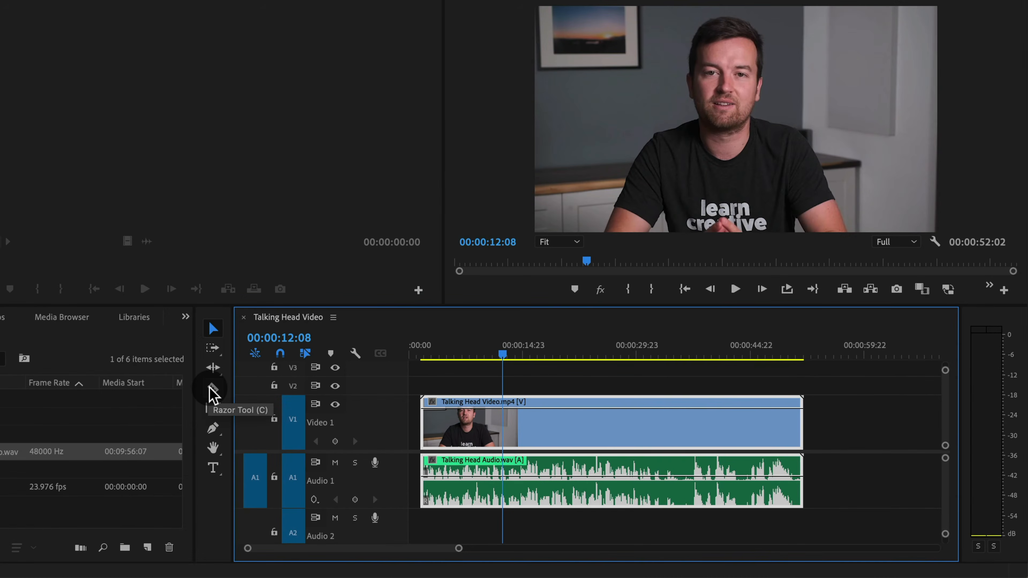
left_click(211, 390)
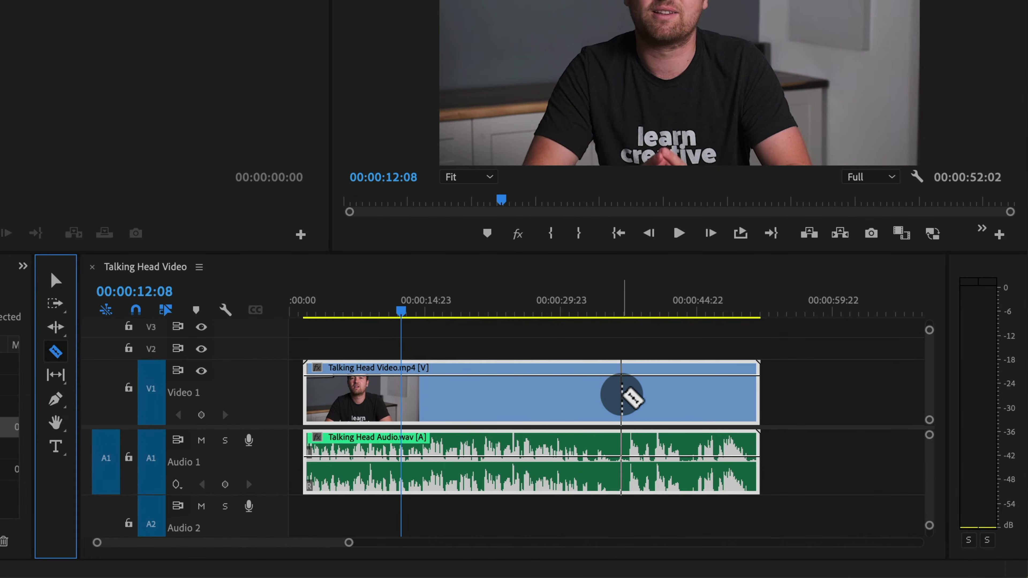
left_click(624, 395)
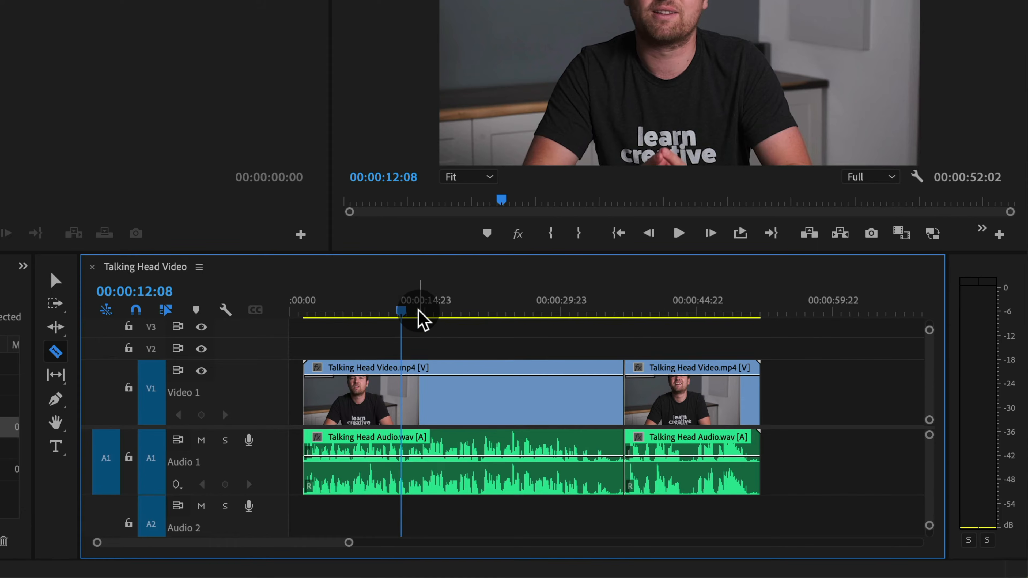
Play back to find the cut point and split the clips again at 00:00:12:17
mouse_move(403, 312)
left_mouse_down()
mouse_move(492, 312)
mouse_move(372, 312)
mouse_move(544, 312)
mouse_move(333, 315)
mouse_move(542, 324)
mouse_move(391, 324)
left_mouse_up()
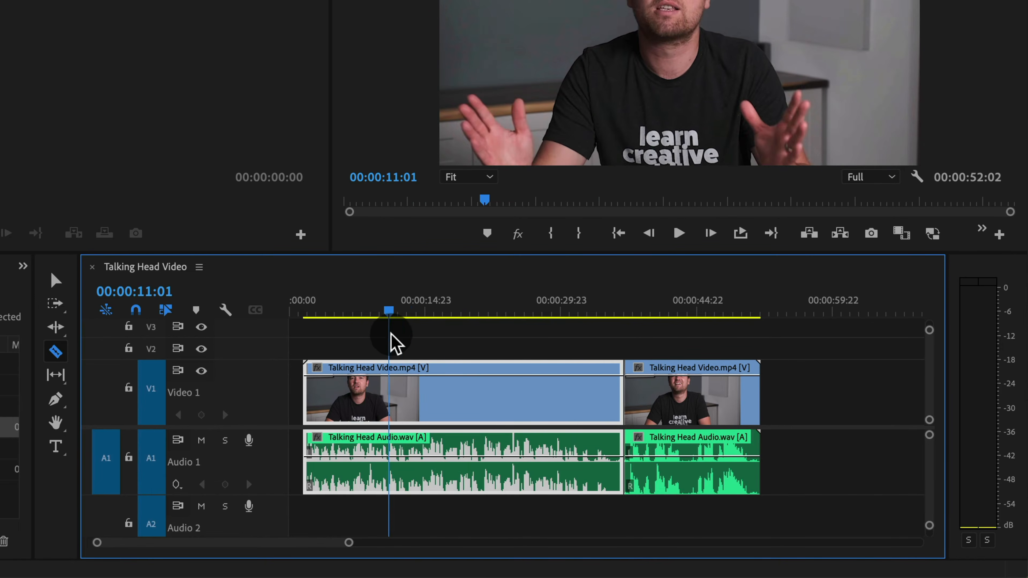
key("space")
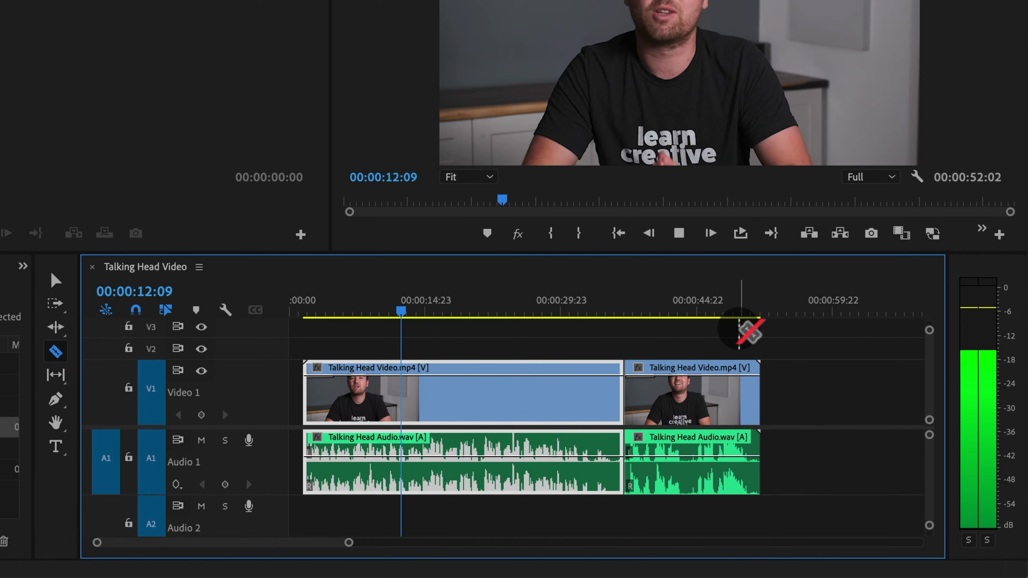
key("space")
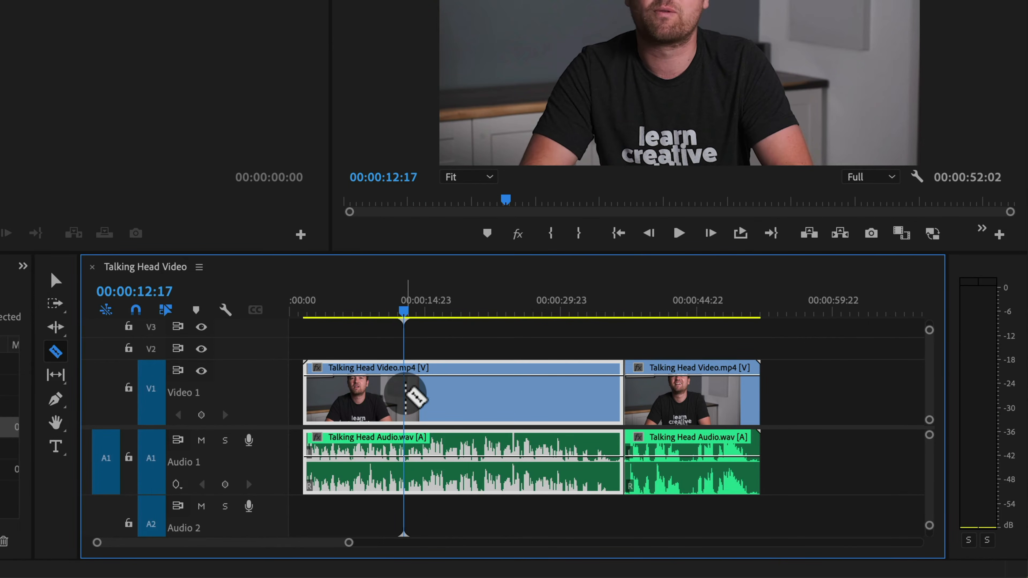
left_click(378, 395)
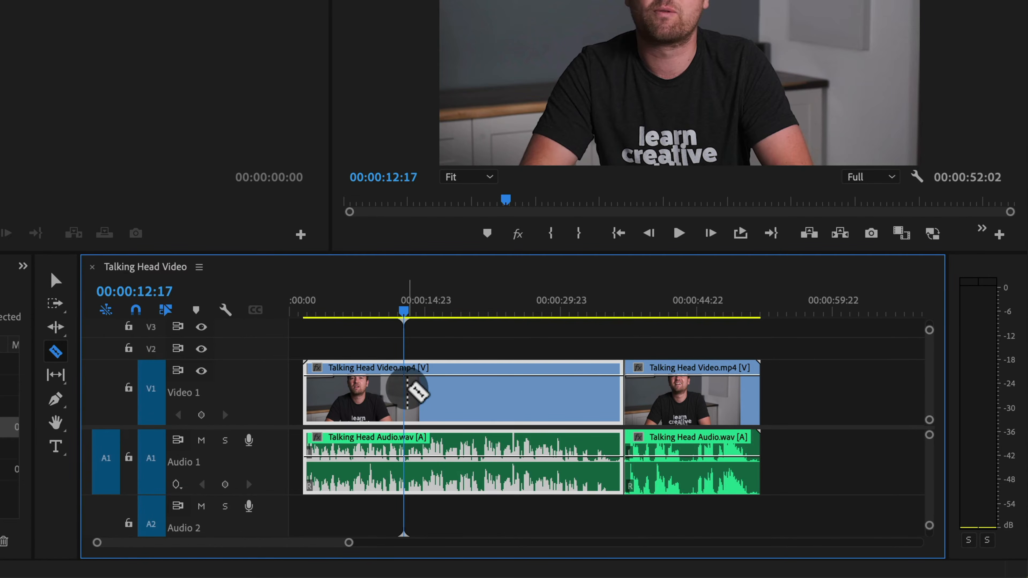
left_click(404, 391)
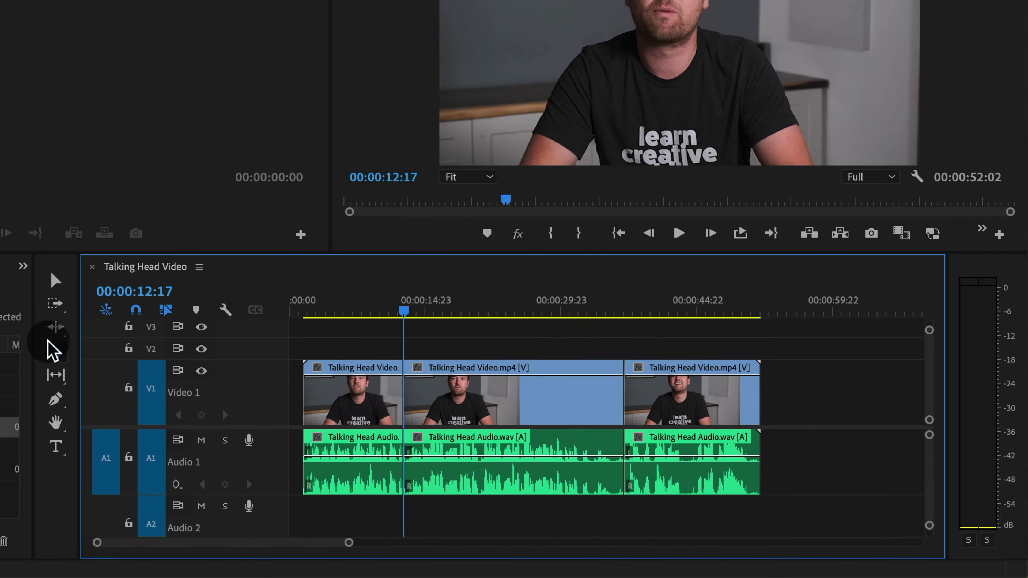
Delete the middle segment of the linked clips and move the last segment left to close the gap
left_click(57, 284)
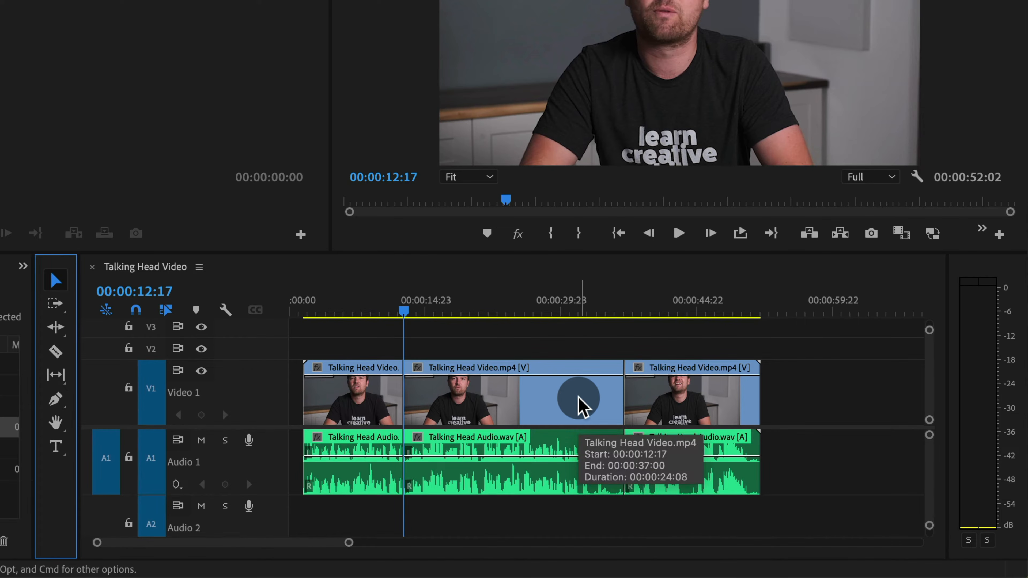
left_click(372, 345)
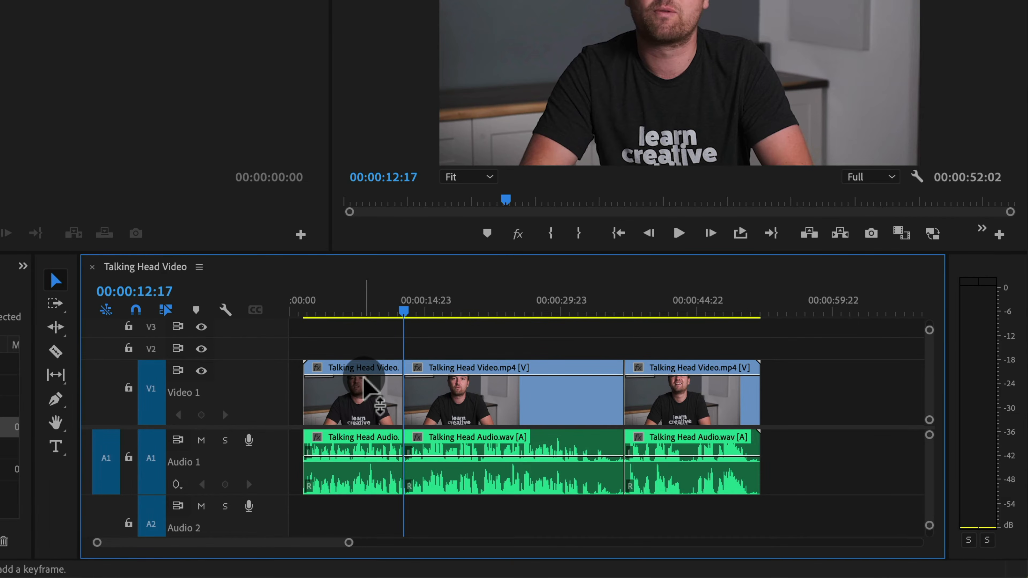
left_click(375, 393)
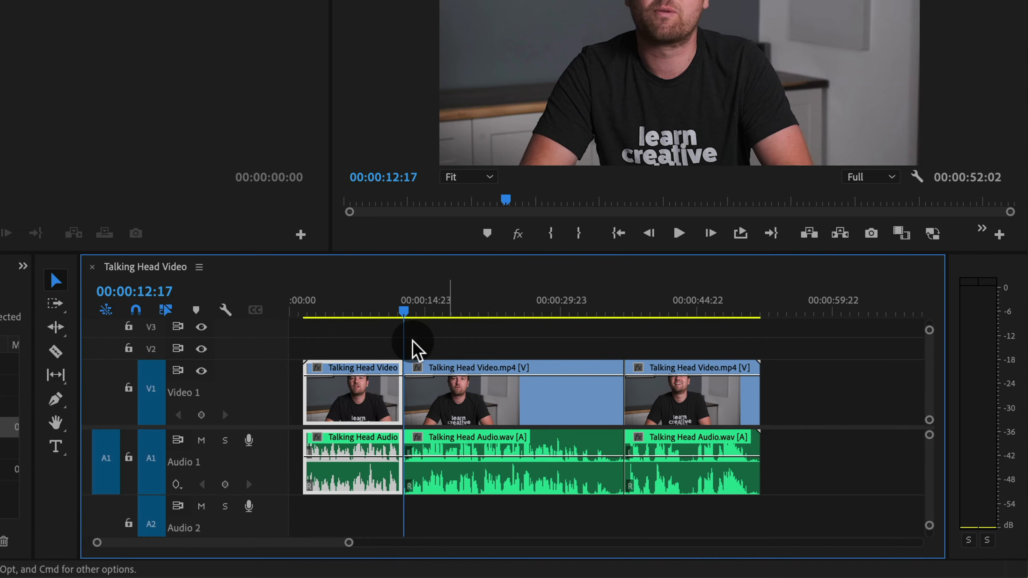
left_click(525, 417)
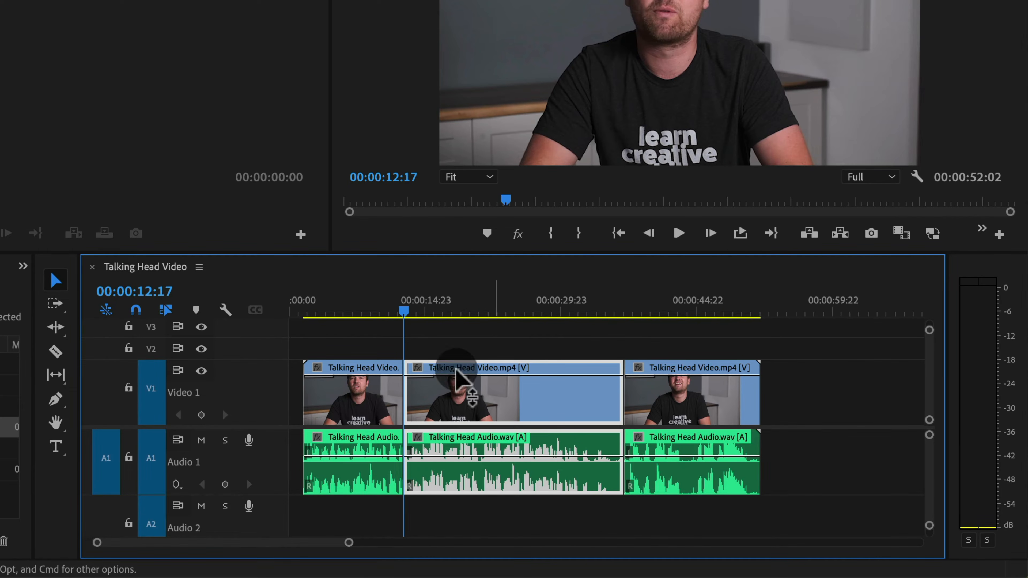
key("BackSpace")
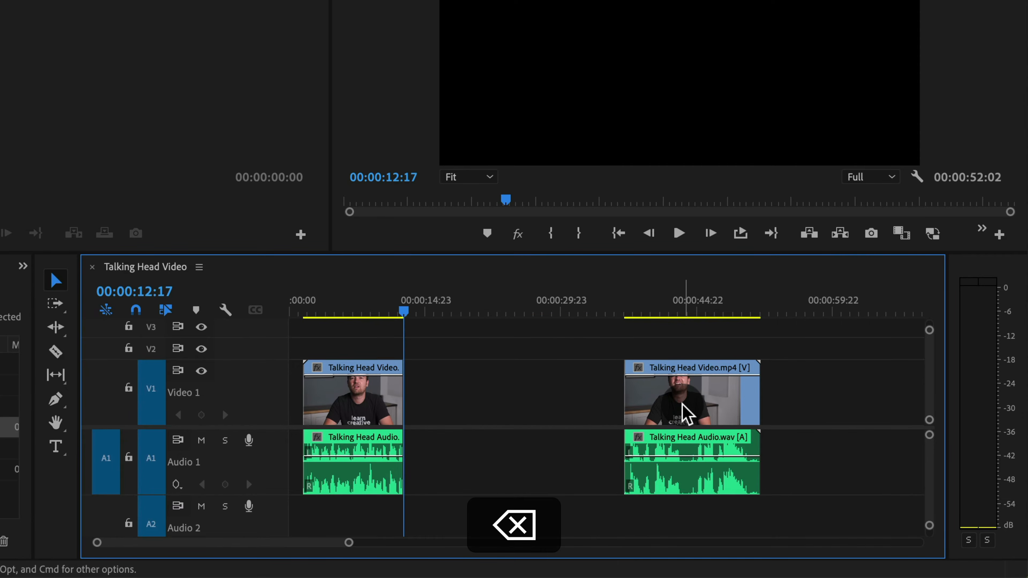
left_click_drag(682, 413, 466, 414)
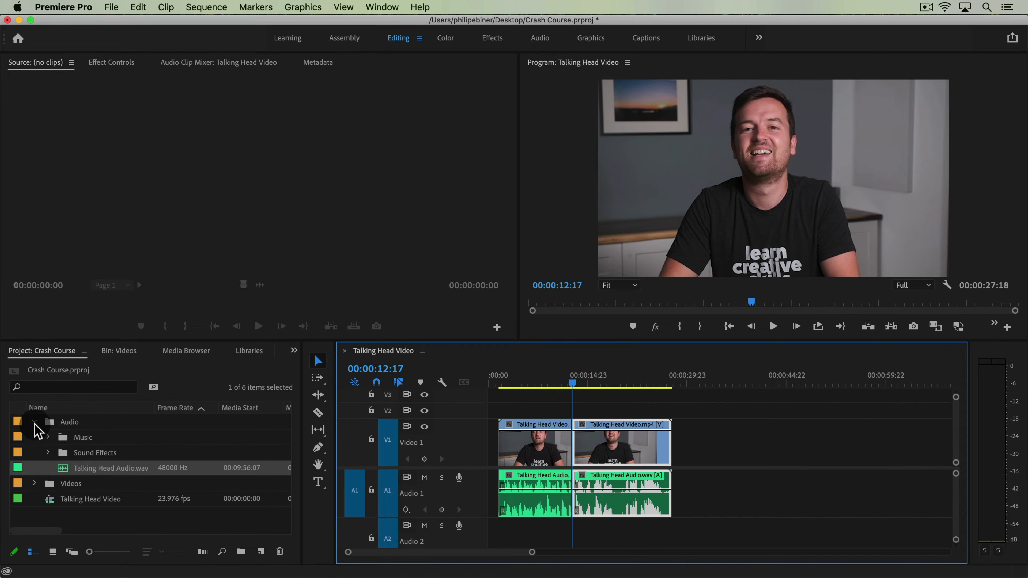
Preview Advertime.mp3 from the Music folder and Video2.mp4 from the Videos folder in the Source Monitor
left_click(48, 438)
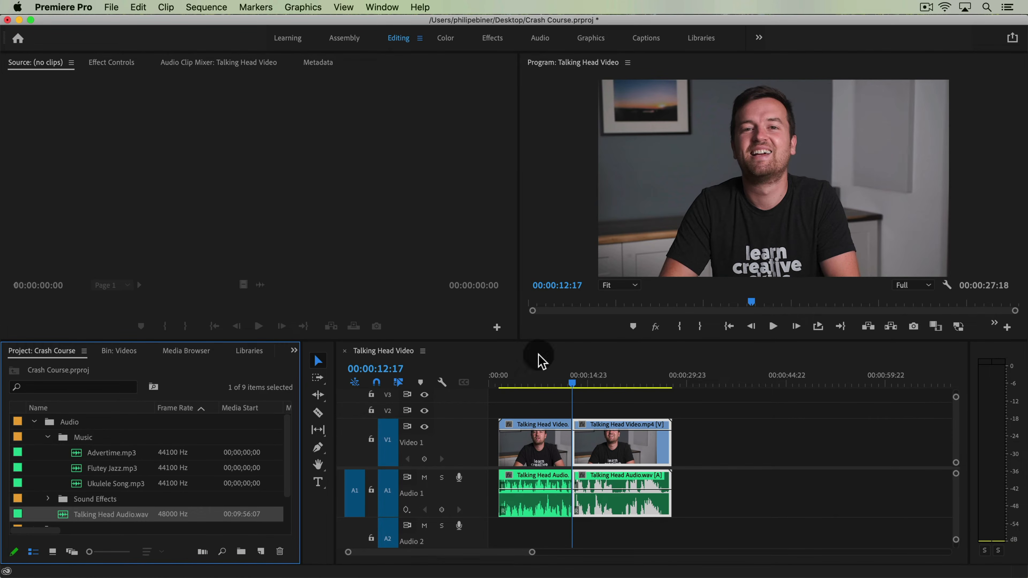
double_click(93, 453)
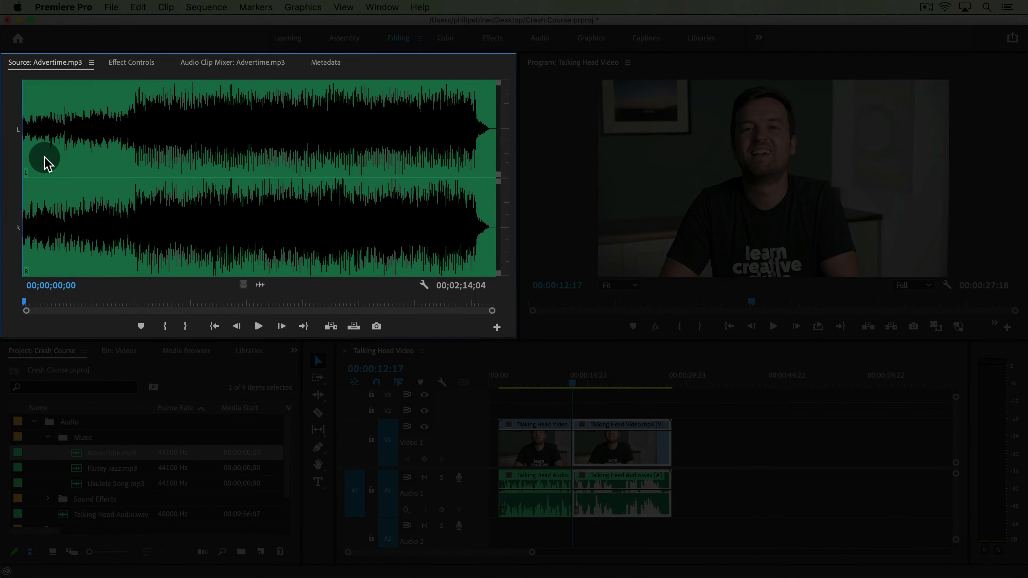
left_click(261, 327)
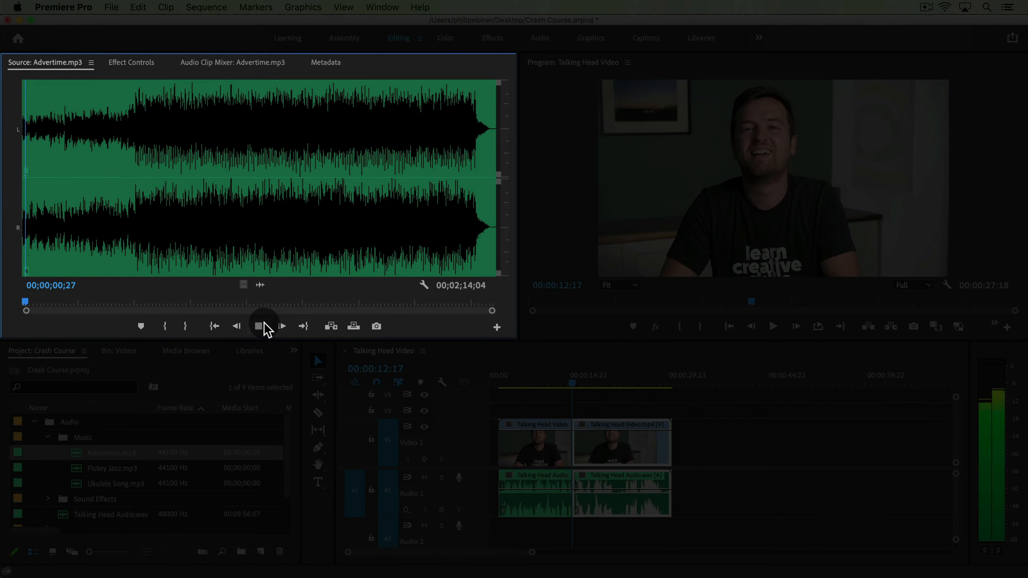
left_click(262, 326)
left_click_drag(144, 303, 250, 304)
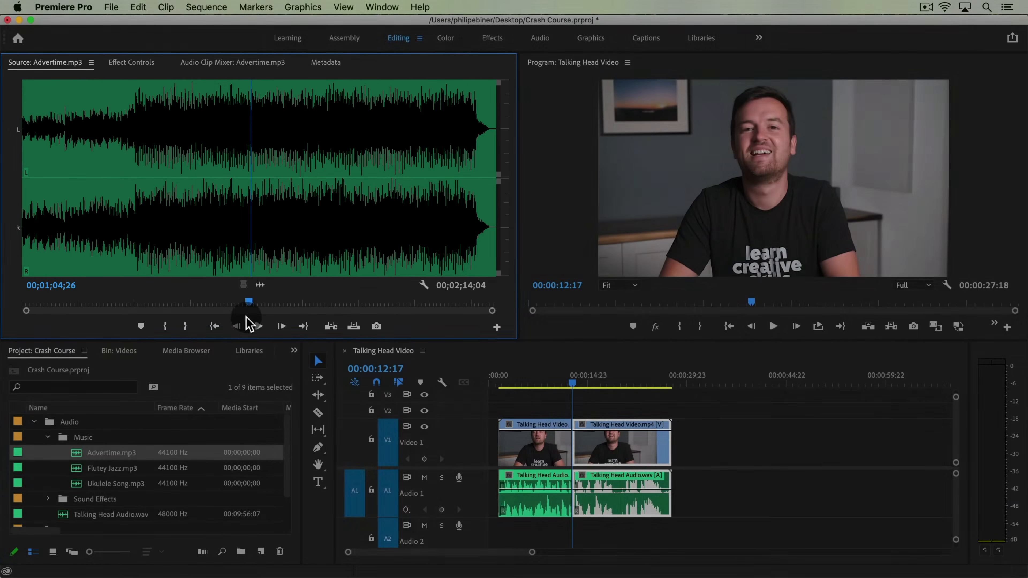
scroll(98, 443, "down", 2)
left_click(35, 500)
scroll(101, 486, "down", 6)
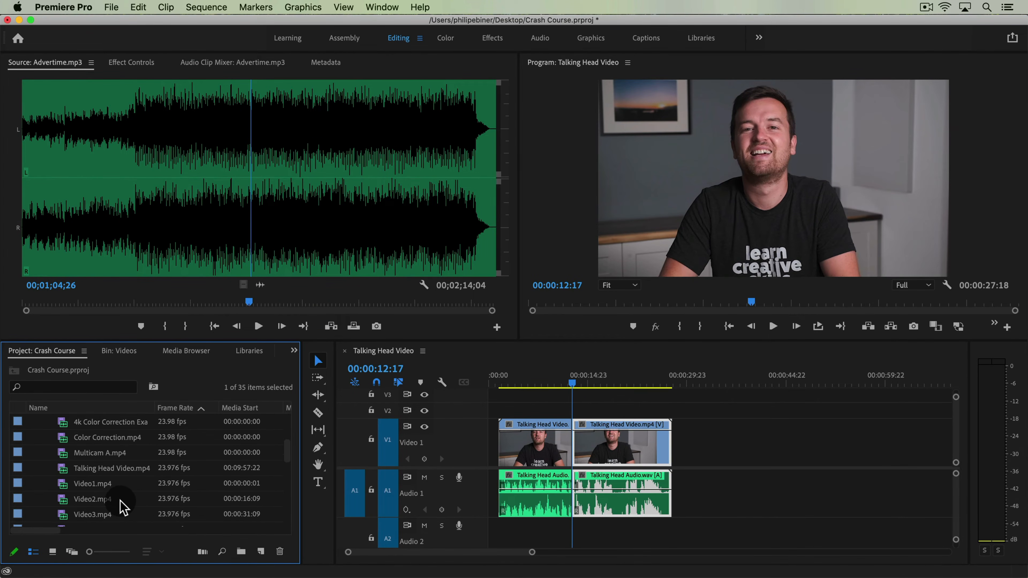
double_click(105, 499)
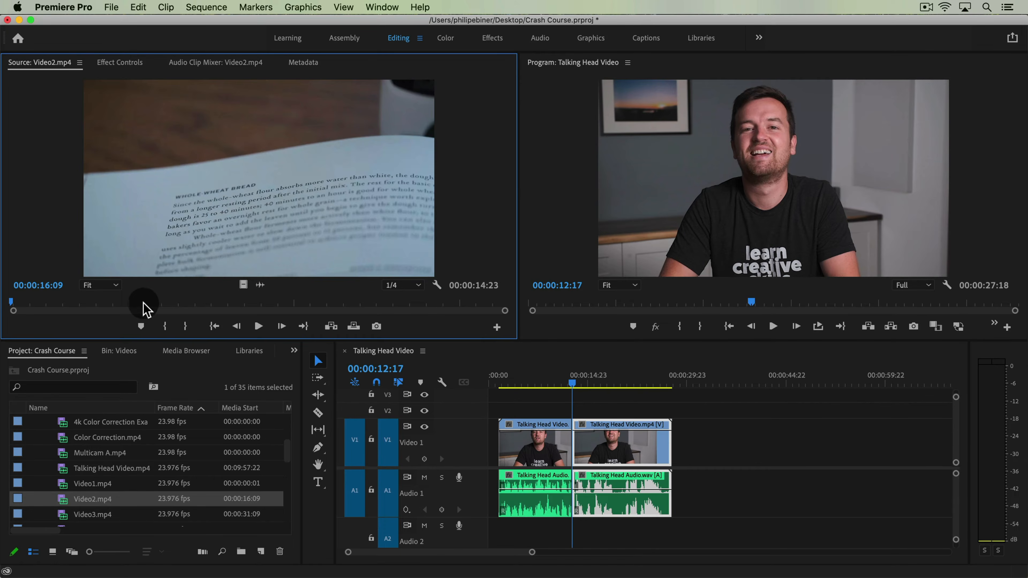
left_click(146, 304)
mouse_move(146, 305)
left_mouse_down()
mouse_move(356, 310)
mouse_move(129, 310)
left_mouse_up()
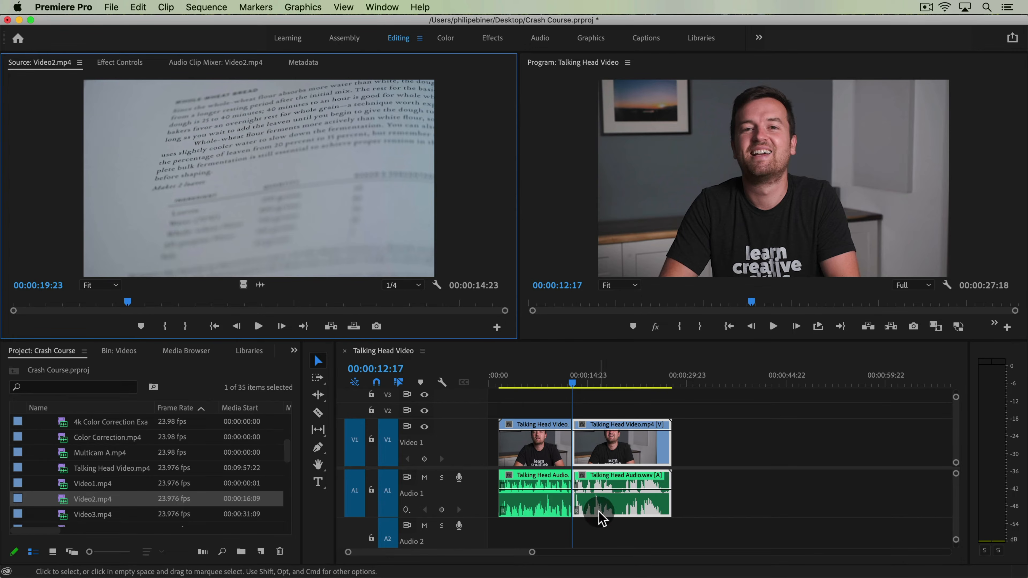
Preview Flutey Jazz.mp3 and place it on the Audio 2 track at the start of the sequence
scroll(98, 465, "up", 3)
scroll(97, 466, "up", 1)
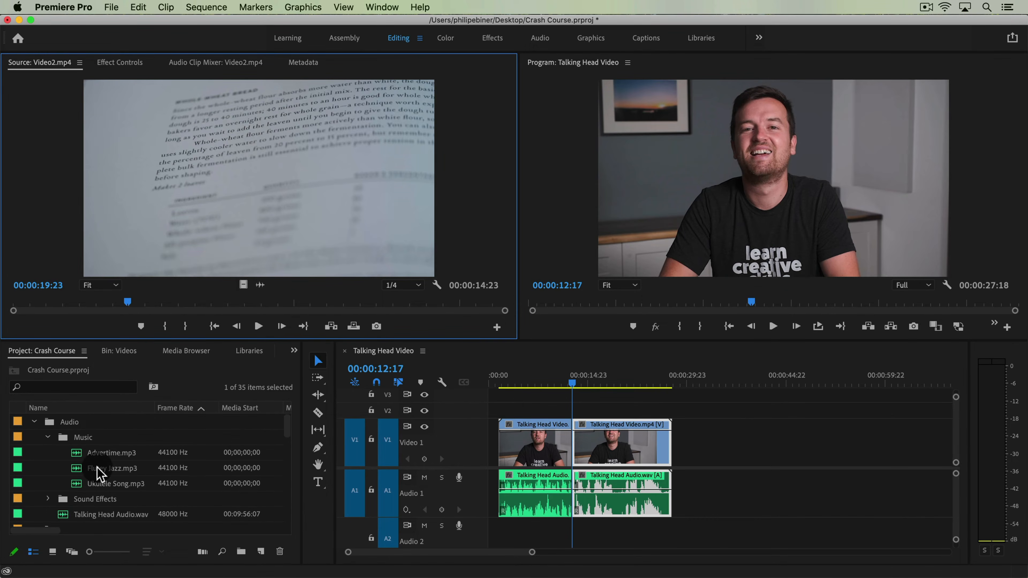
double_click(97, 467)
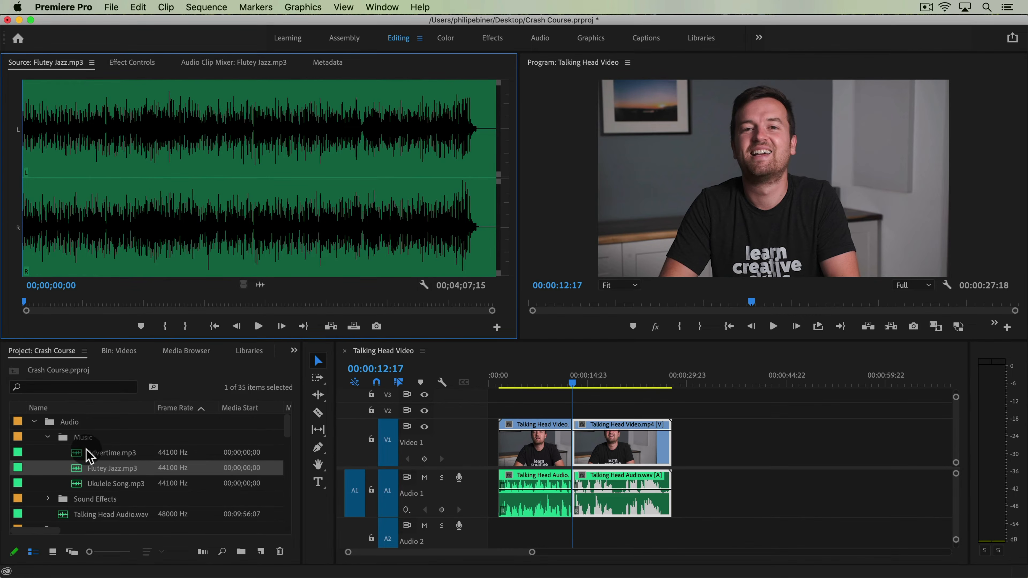
key("space")
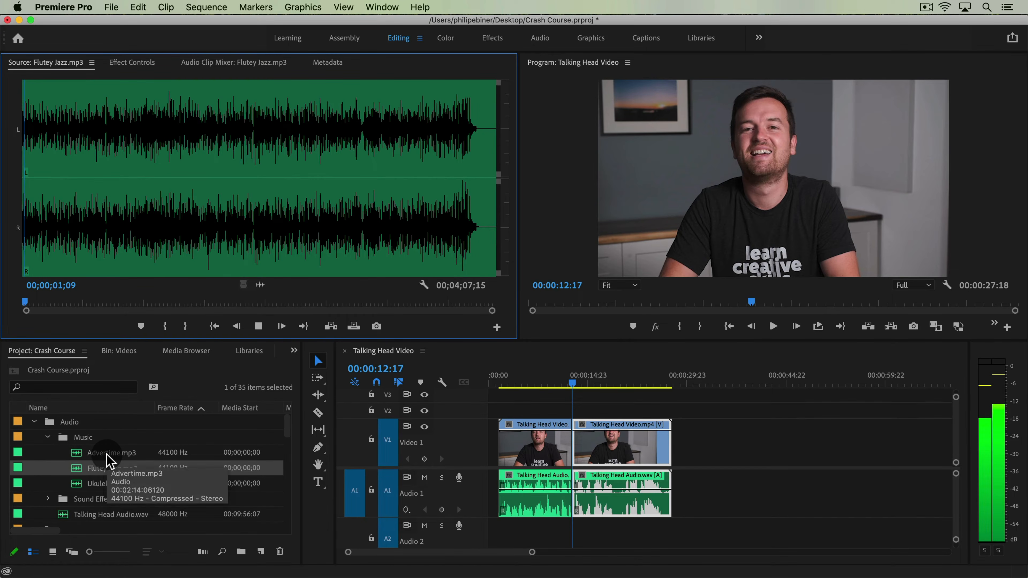
key("space")
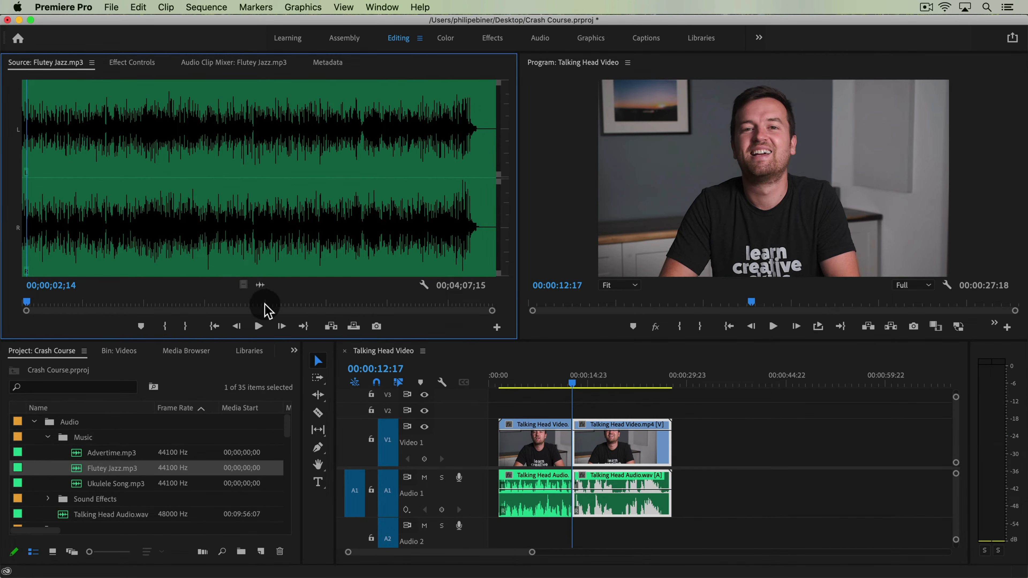
left_click(307, 245)
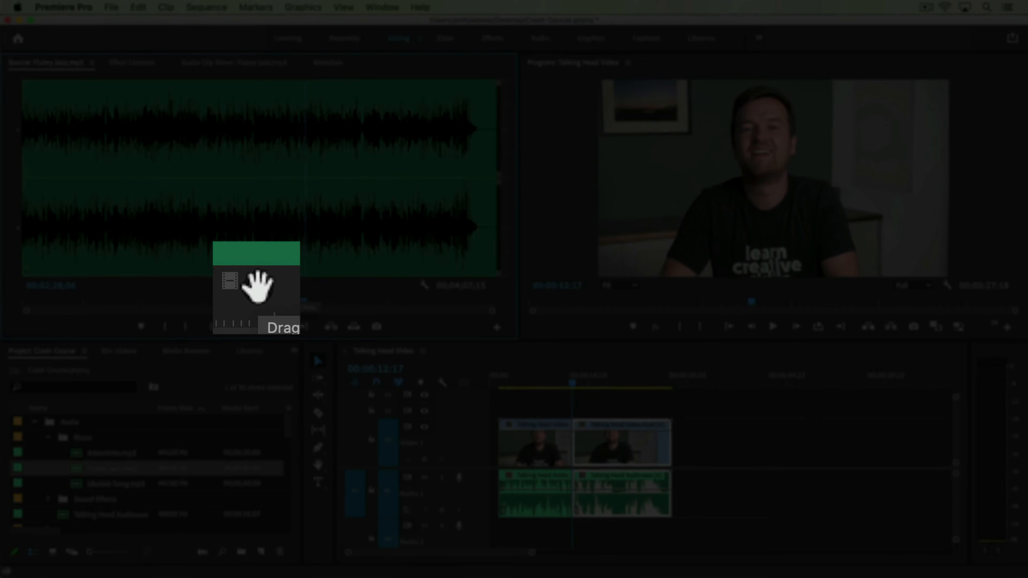
left_click_drag(261, 285, 500, 533)
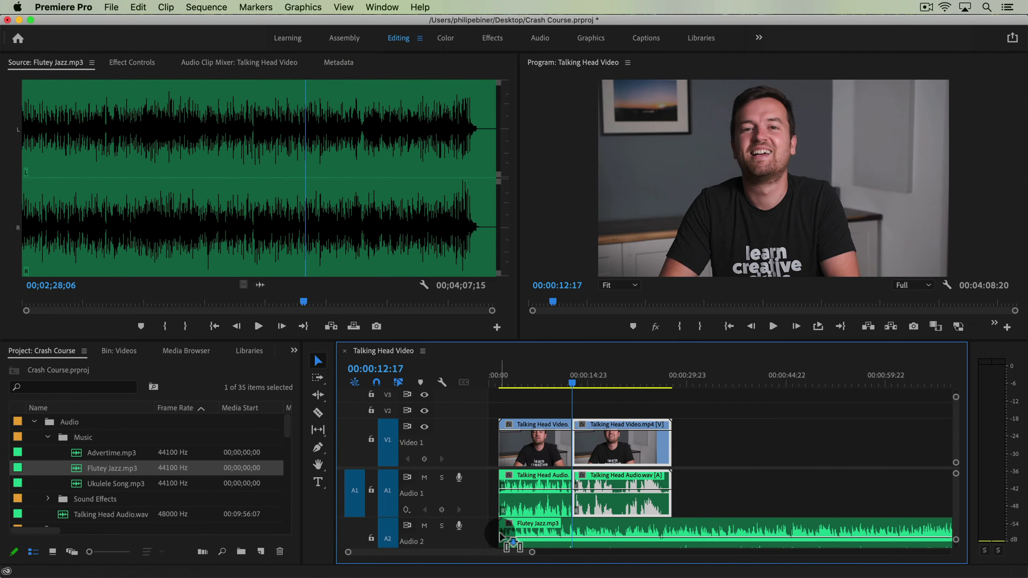
Enlarge the Audio 2 track and play the sequence from the start with the music
double_click(481, 489)
left_click_drag(542, 381, 500, 392)
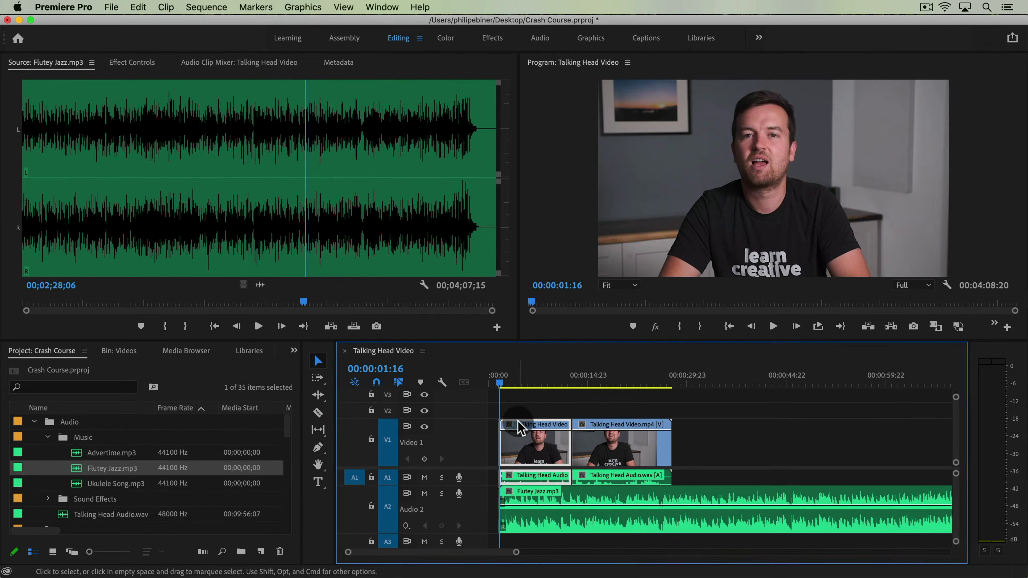
key("space")
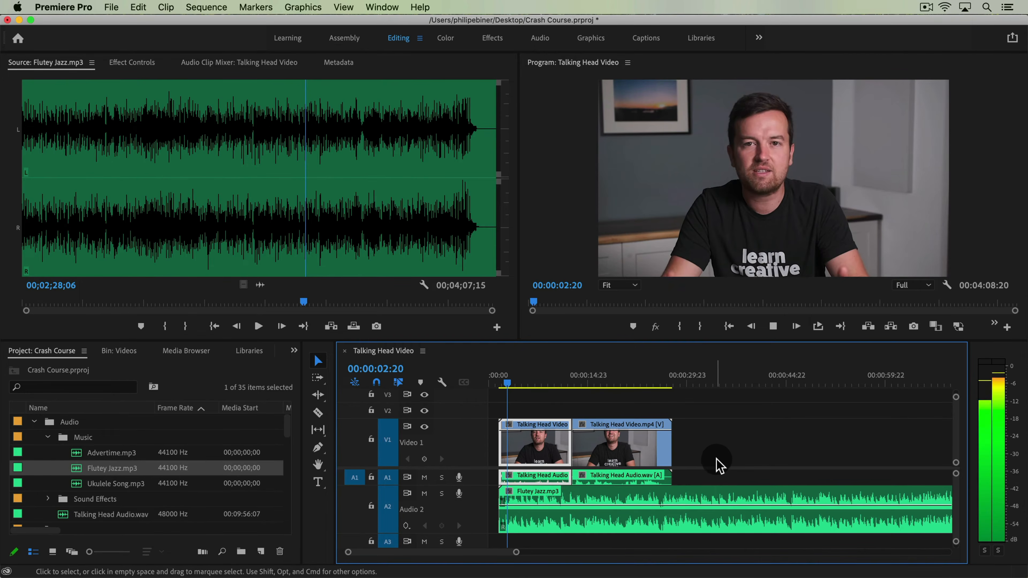
key("space")
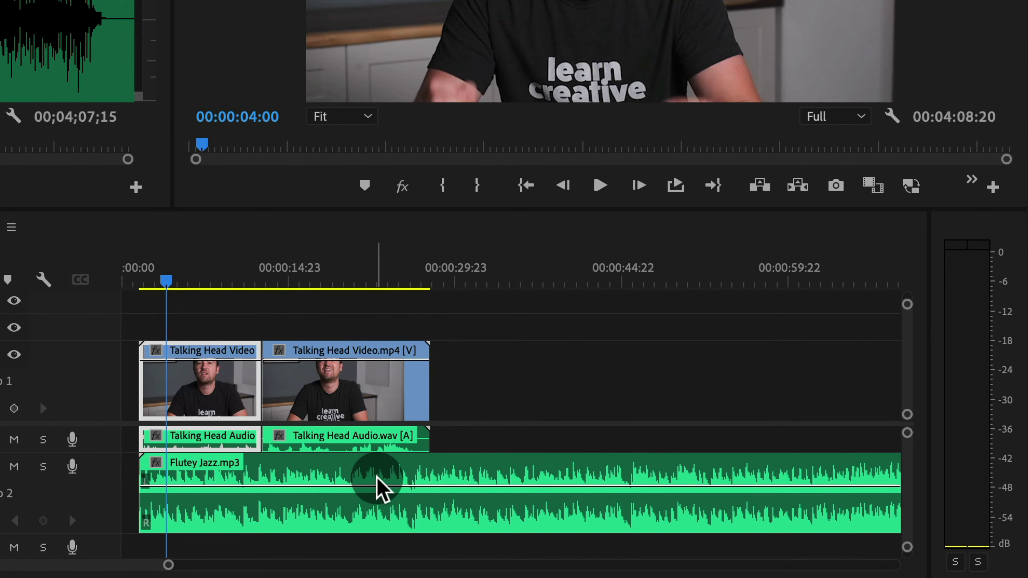
left_click(108, 481)
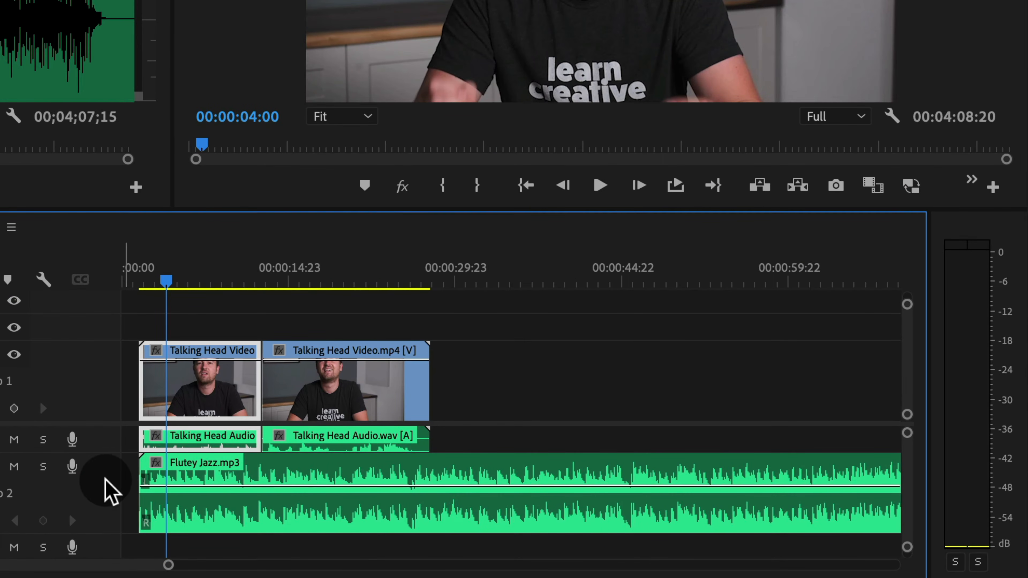
Lower the volume of the Flutey Jazz.mp3 music clip on Audio 2 so it sits beneath the voice, around -14 dB
double_click(105, 479)
double_click(108, 467)
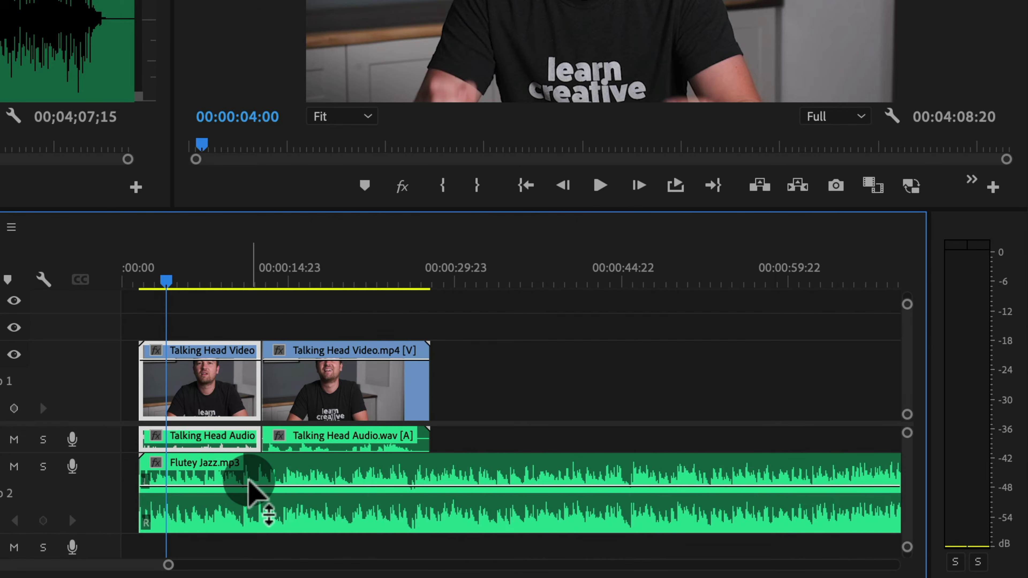
left_click_drag(249, 484, 249, 515)
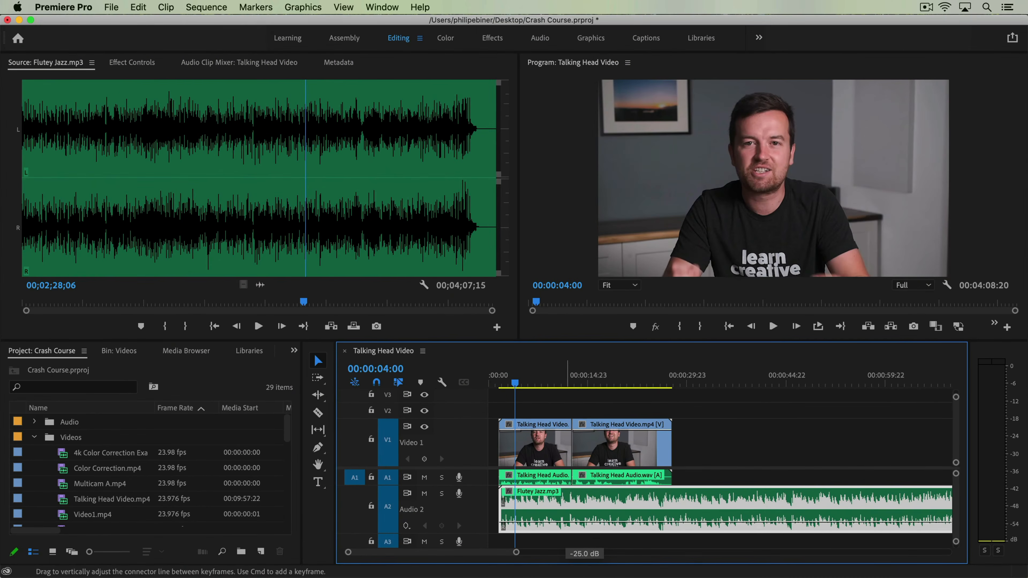
left_click_drag(248, 514, 248, 501)
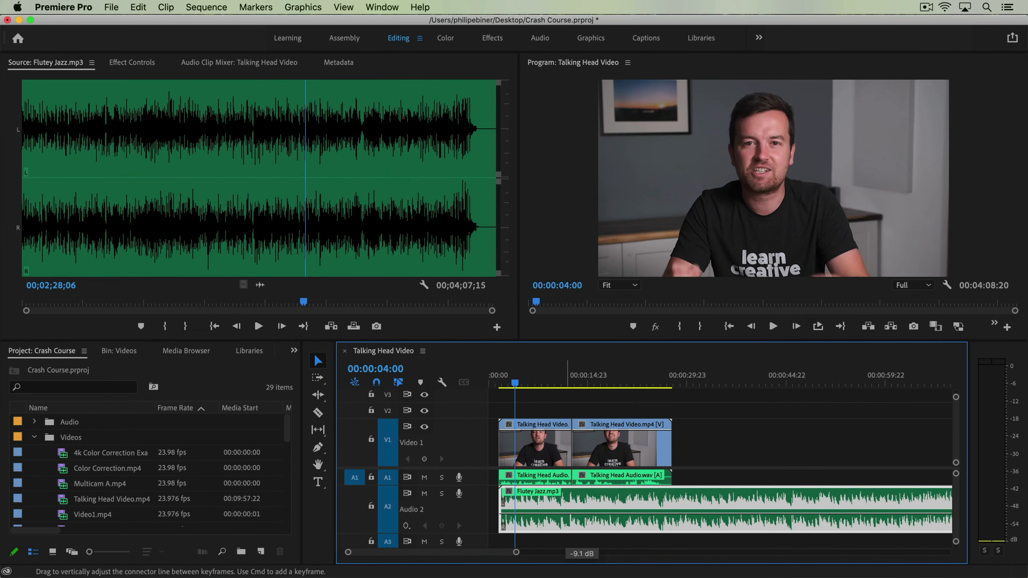
left_click_drag(583, 513, 583, 514)
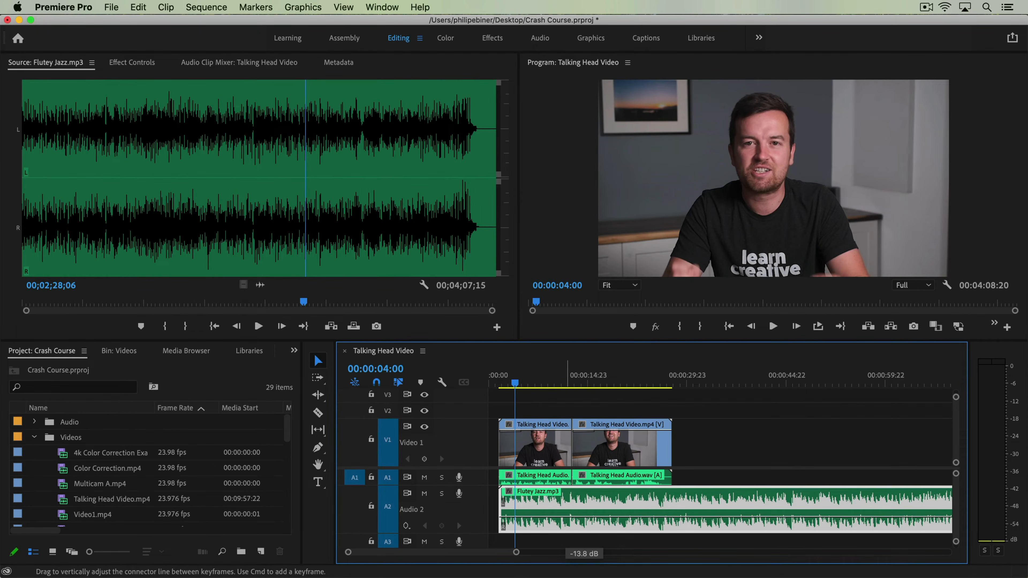
left_click_drag(583, 518, 583, 521)
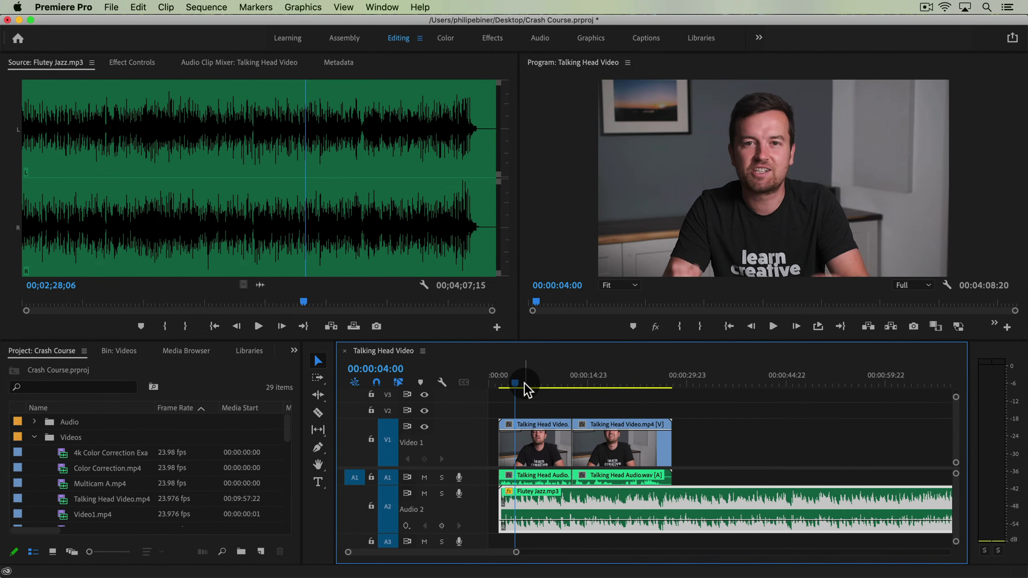
Play the sequence with the music and raise the music clip's volume level slightly
key("space")
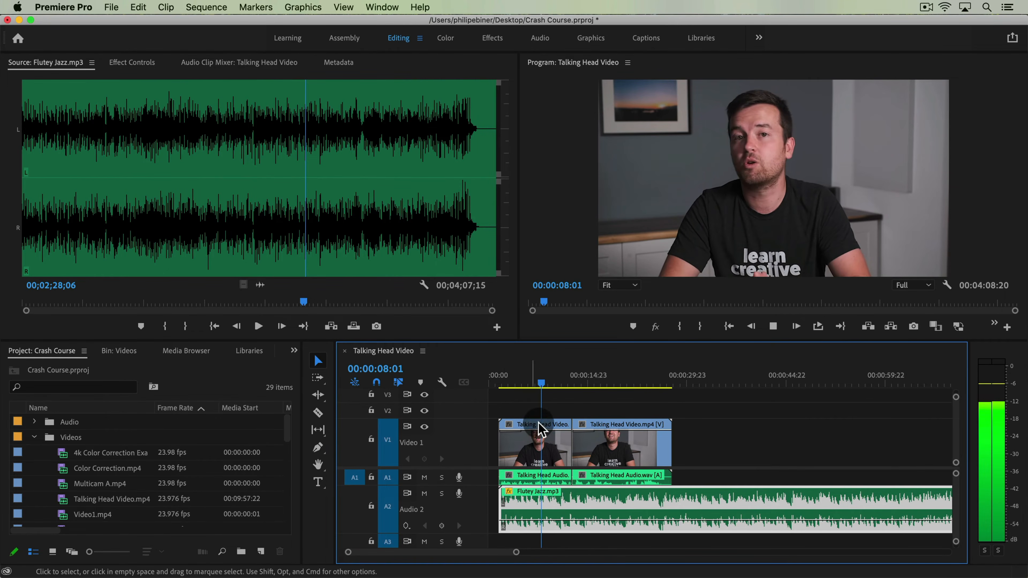
key("space")
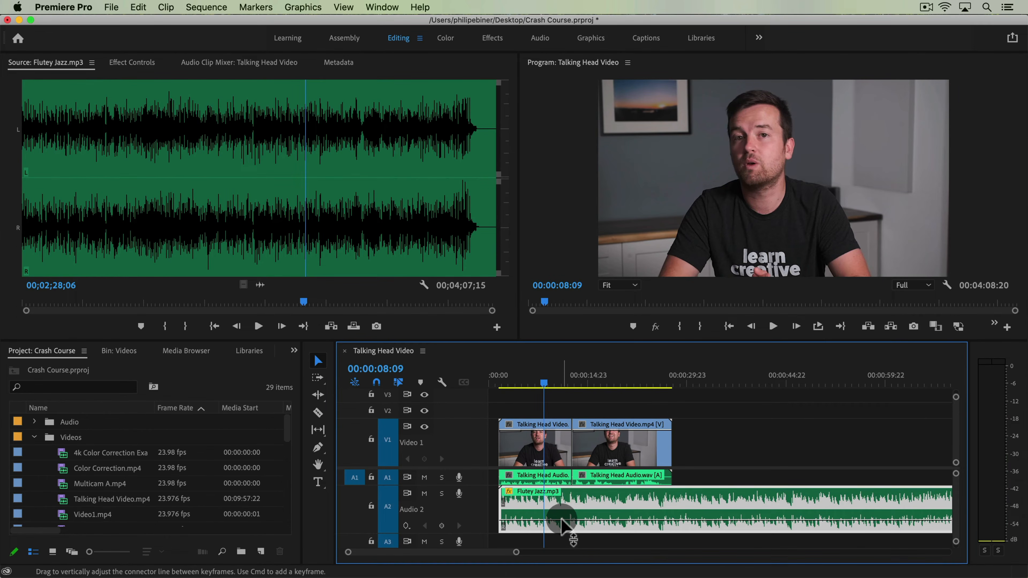
left_click_drag(562, 519, 563, 517)
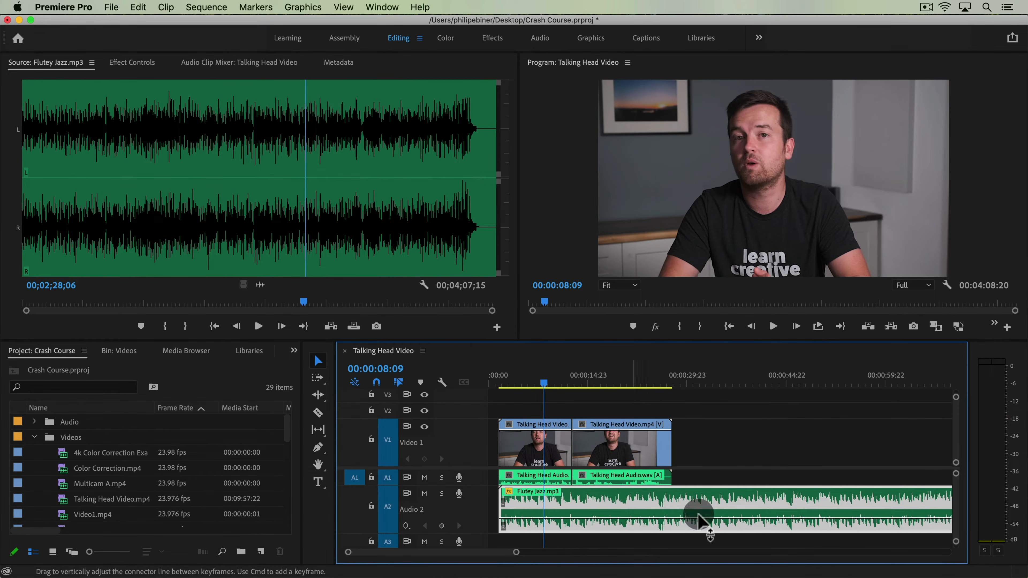
key("space")
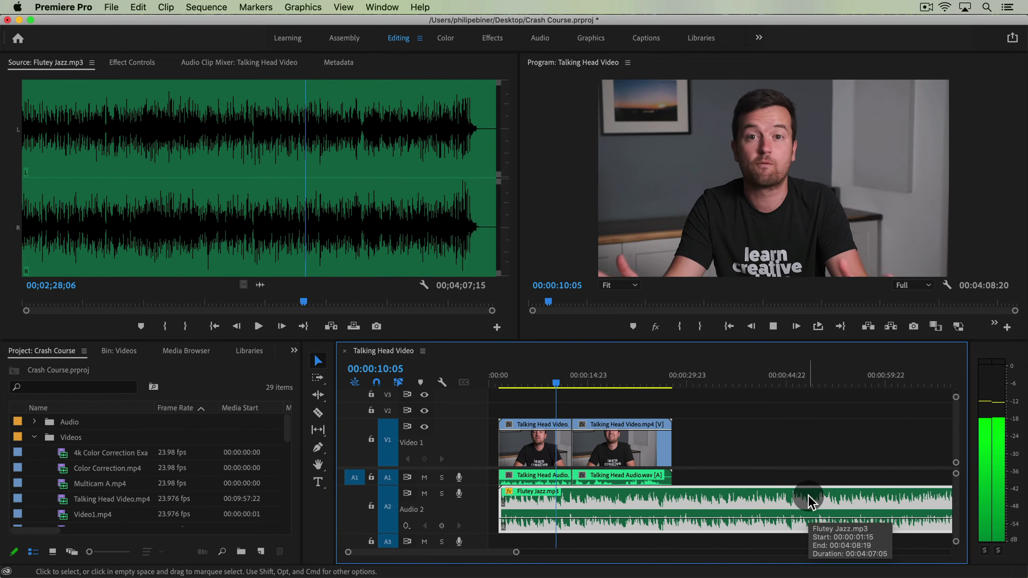
key("space")
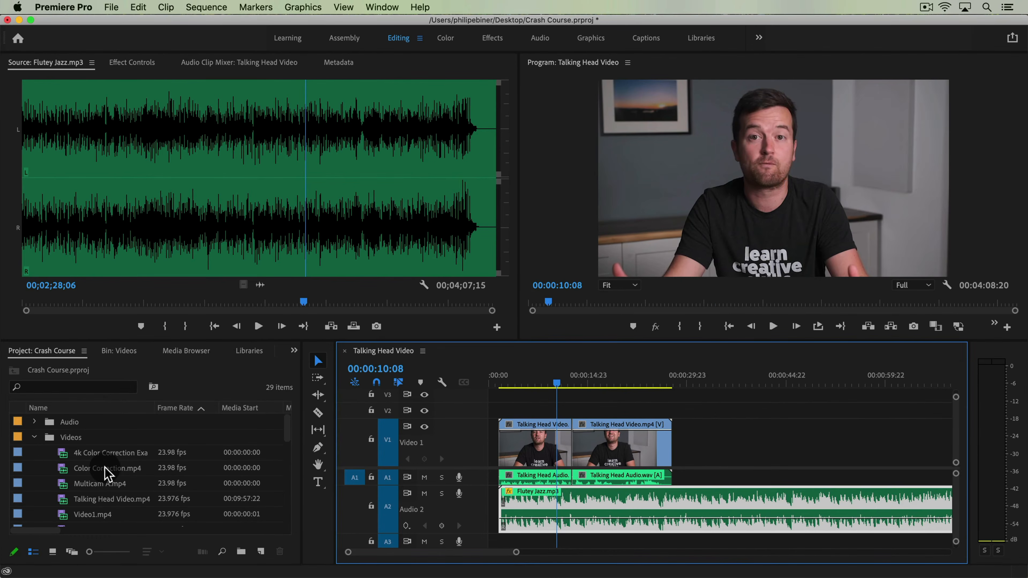
Browse the Videos bin in icon view, previewing Color Correction.mp4, Video12.mp4 and Video15.mp4 in the Source Monitor
double_click(105, 468)
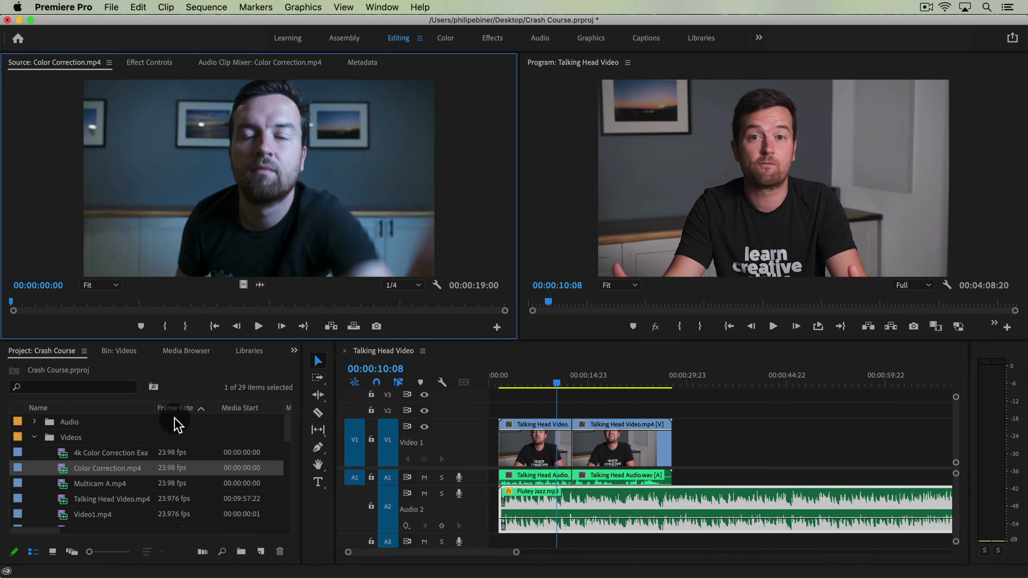
left_click(120, 351)
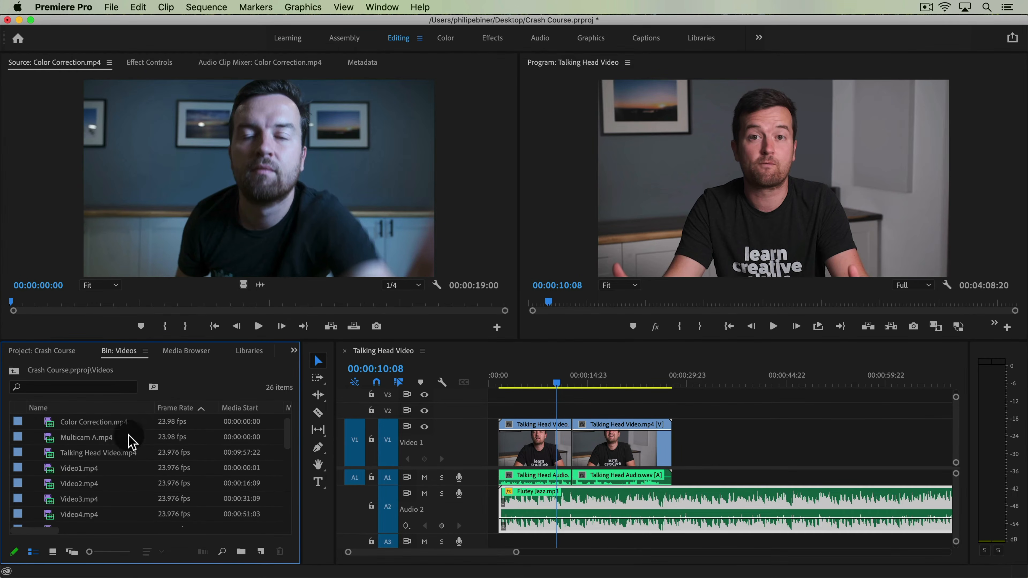
left_click(50, 552)
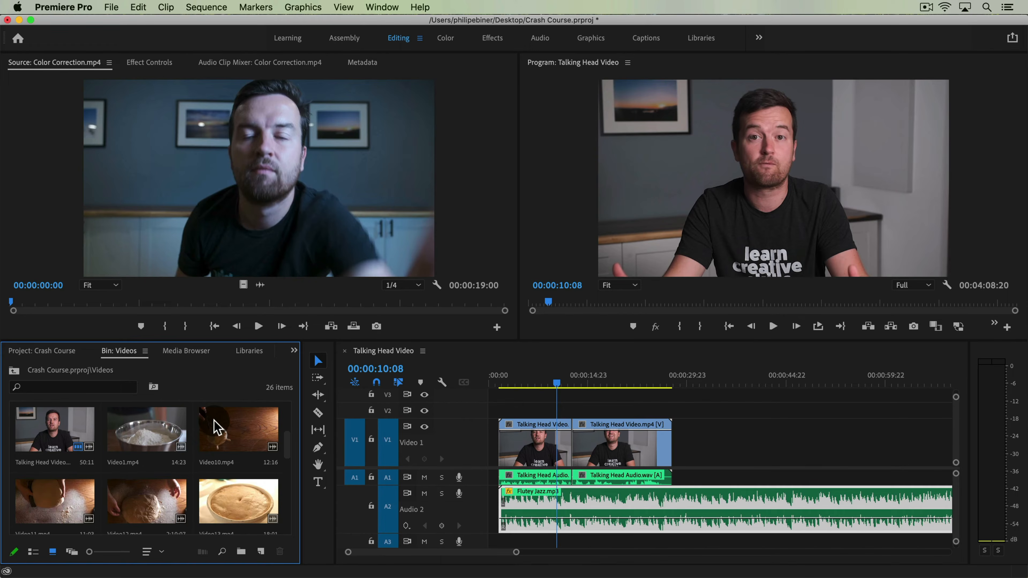
scroll(223, 479, "down", 2)
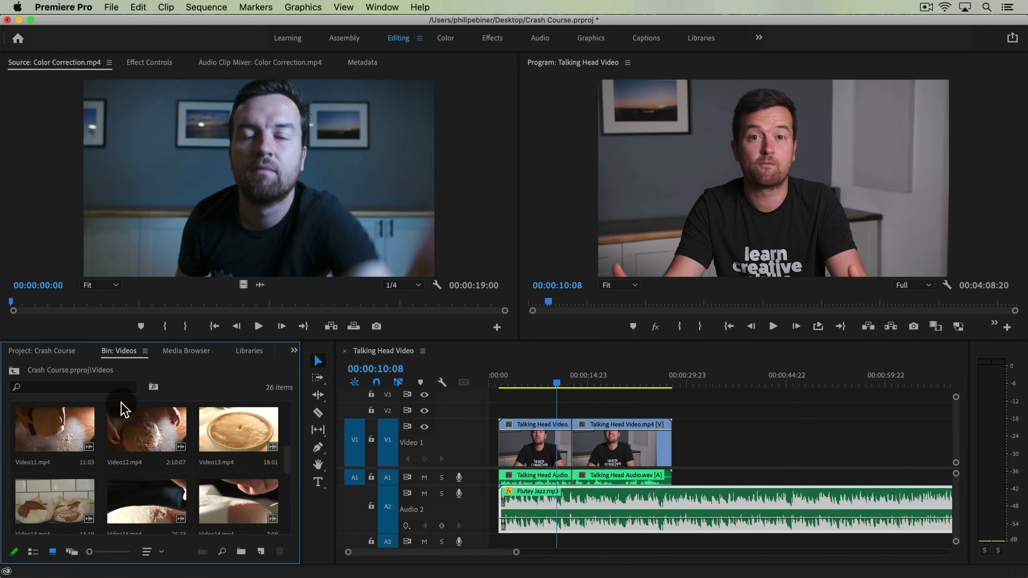
double_click(151, 422)
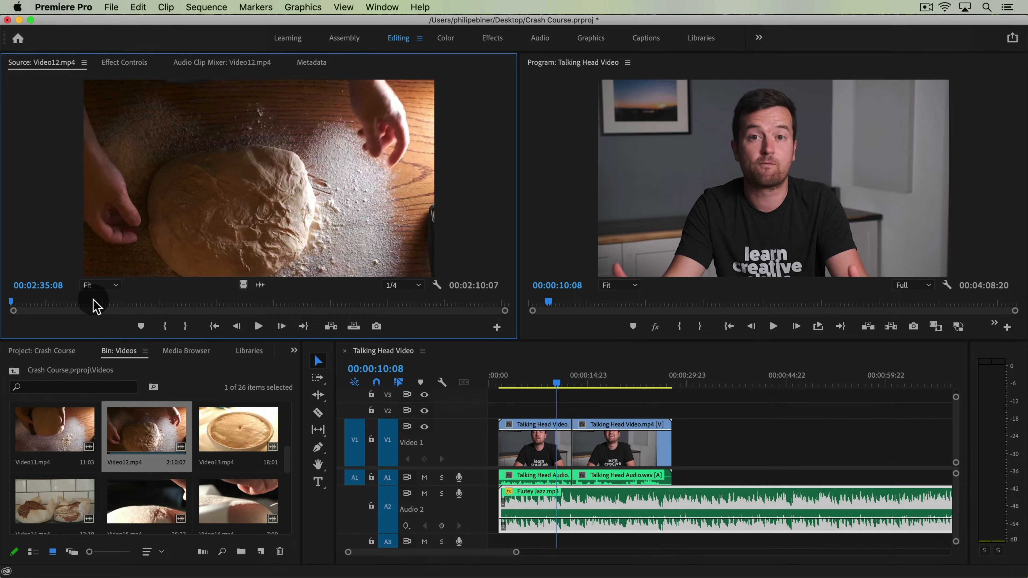
left_click_drag(94, 306, 250, 302)
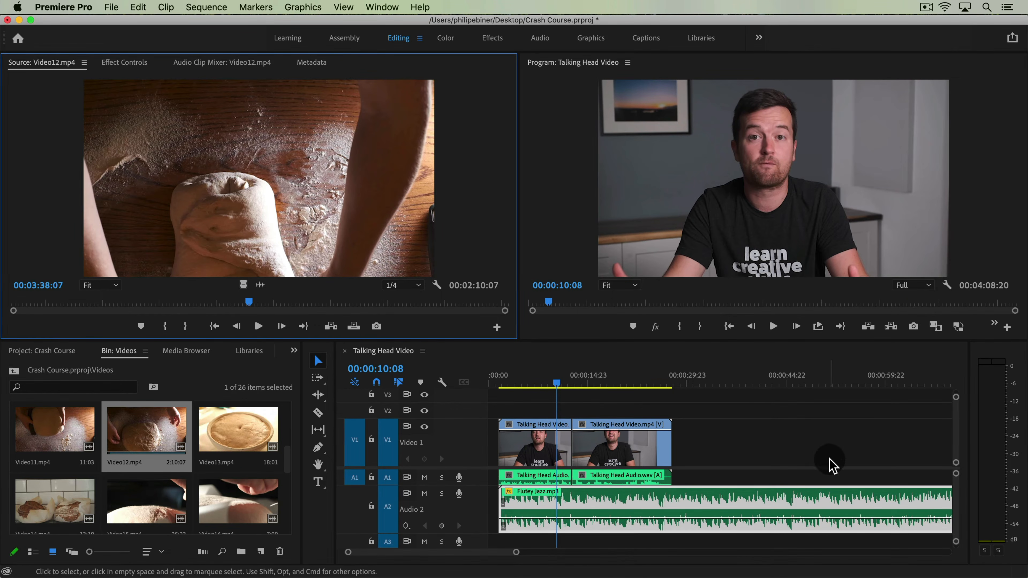
double_click(131, 504)
left_click(138, 303)
left_click_drag(145, 305, 401, 312)
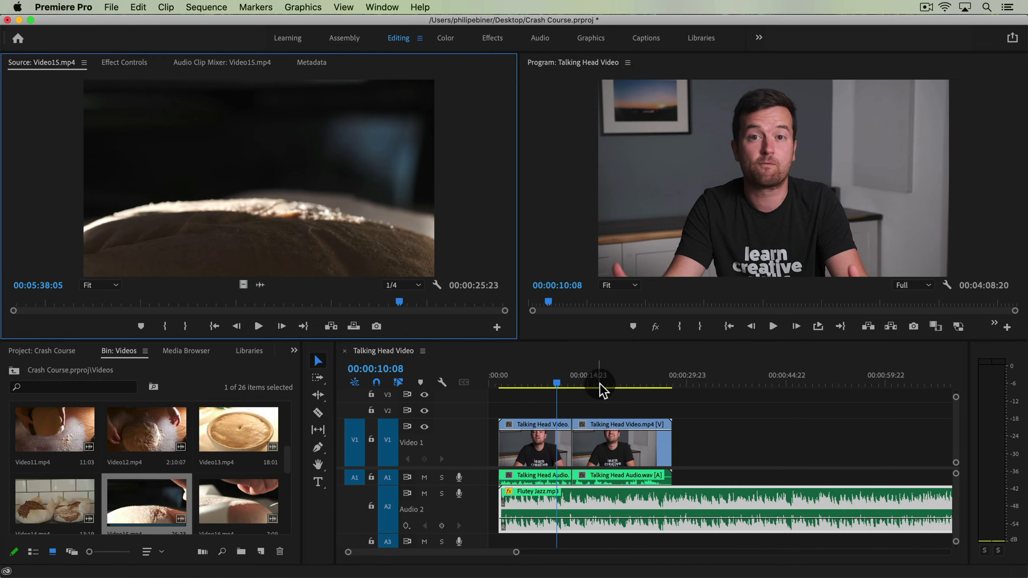
Set the sequence playhead to 00:00:08:22 and cue a section of Video15.mp4 in the Source Monitor
left_click_drag(827, 441, 546, 450)
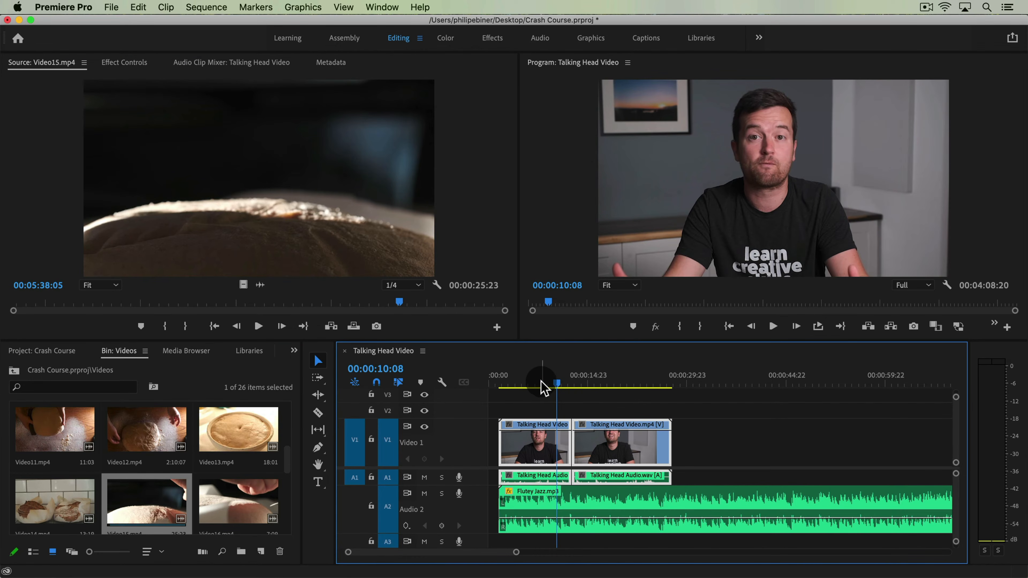
left_click_drag(557, 385, 547, 384)
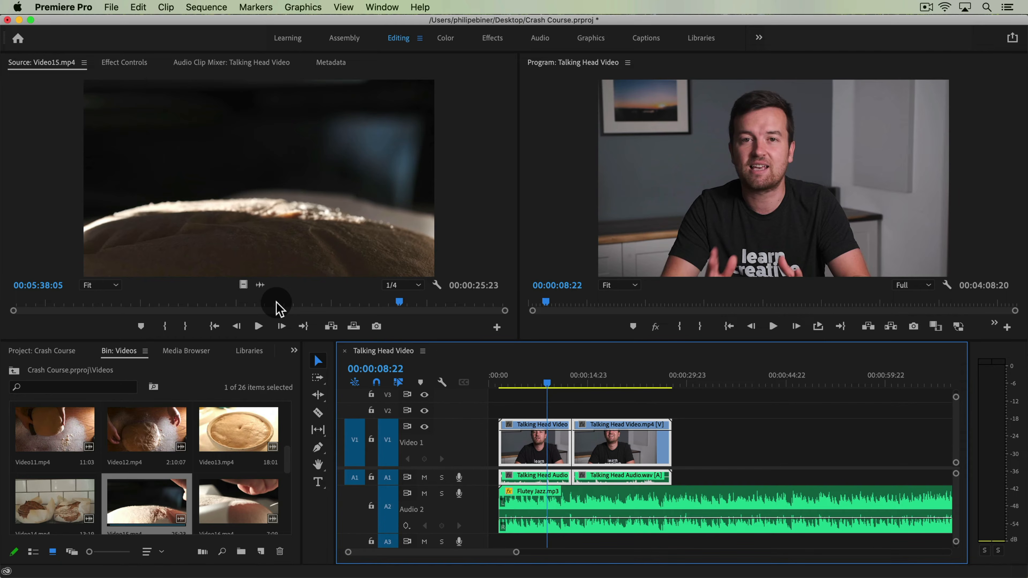
left_click_drag(277, 303, 211, 292)
left_click(251, 325)
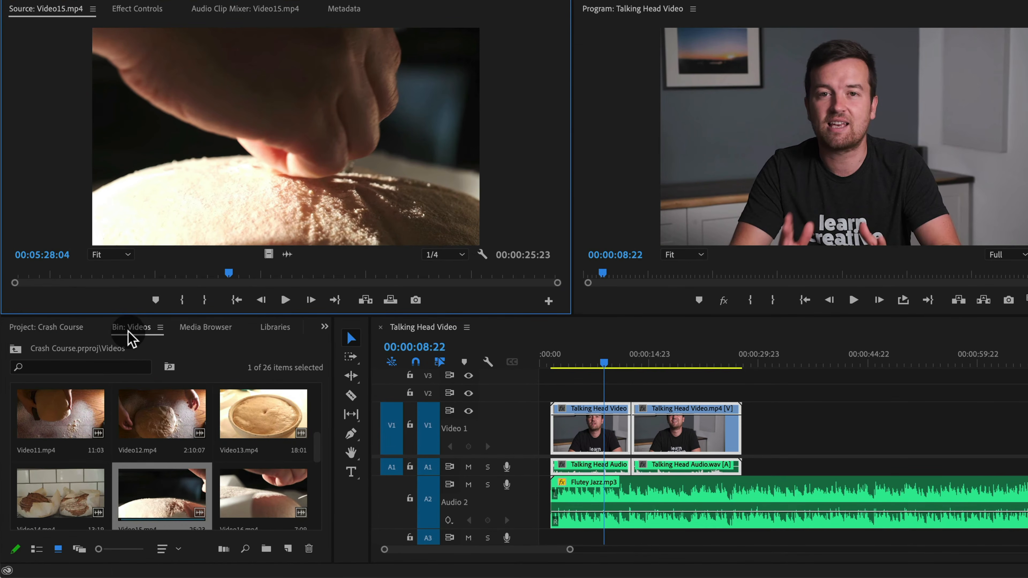
left_click_drag(180, 498, 583, 441)
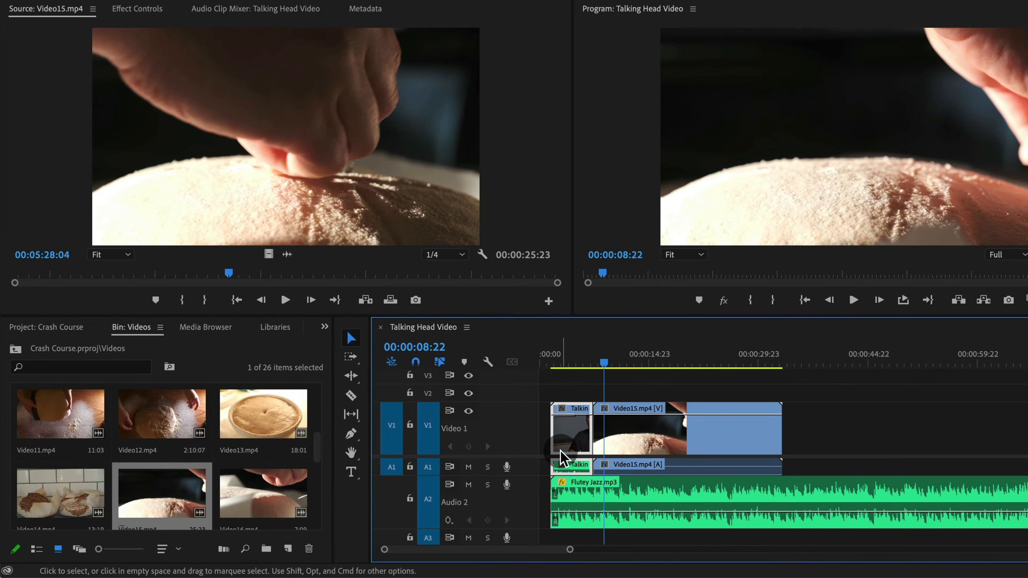
key("super+z")
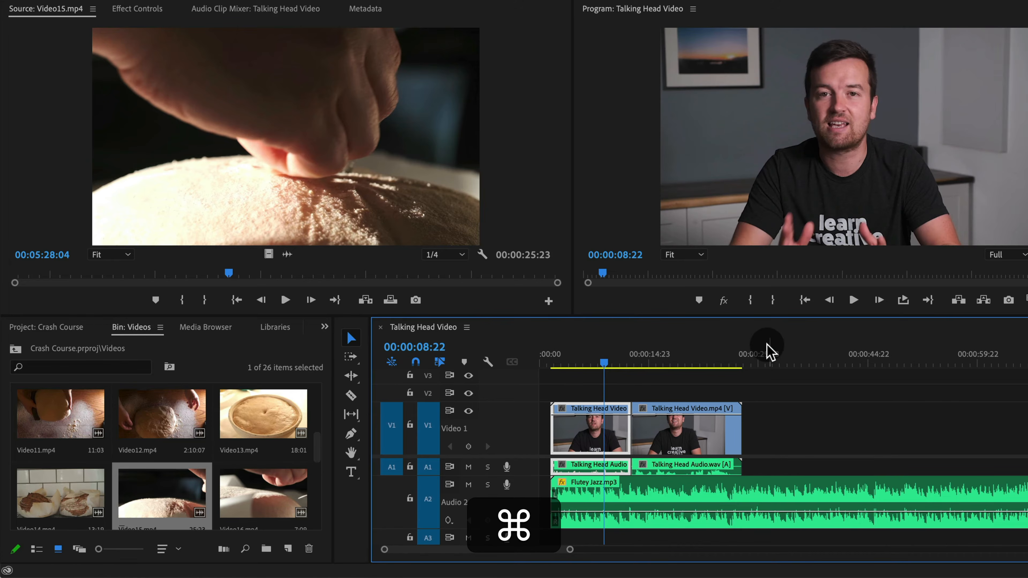
left_click(154, 502)
left_click_drag(154, 502, 591, 404)
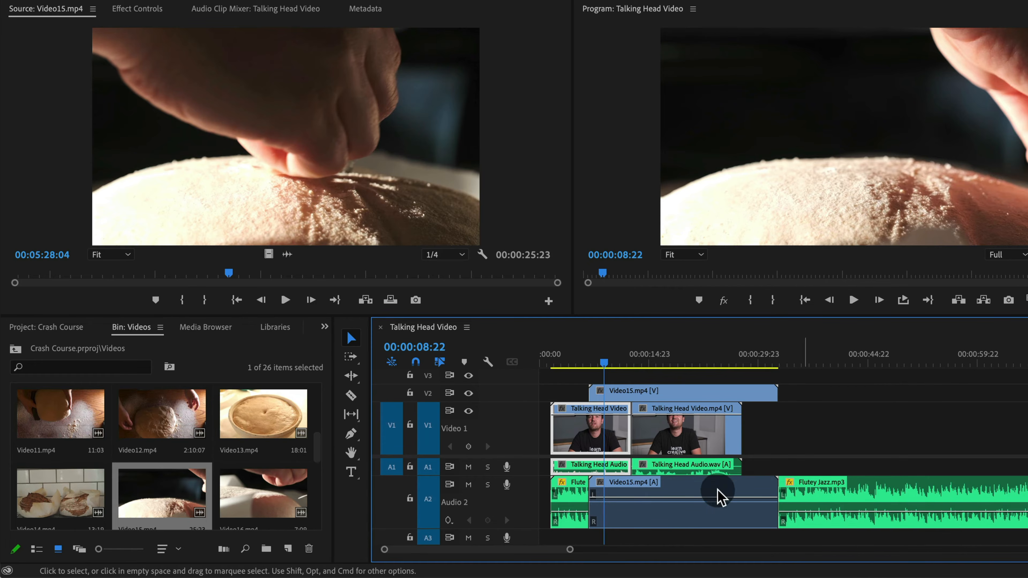
key("super")
left_click_drag(674, 449, 729, 433)
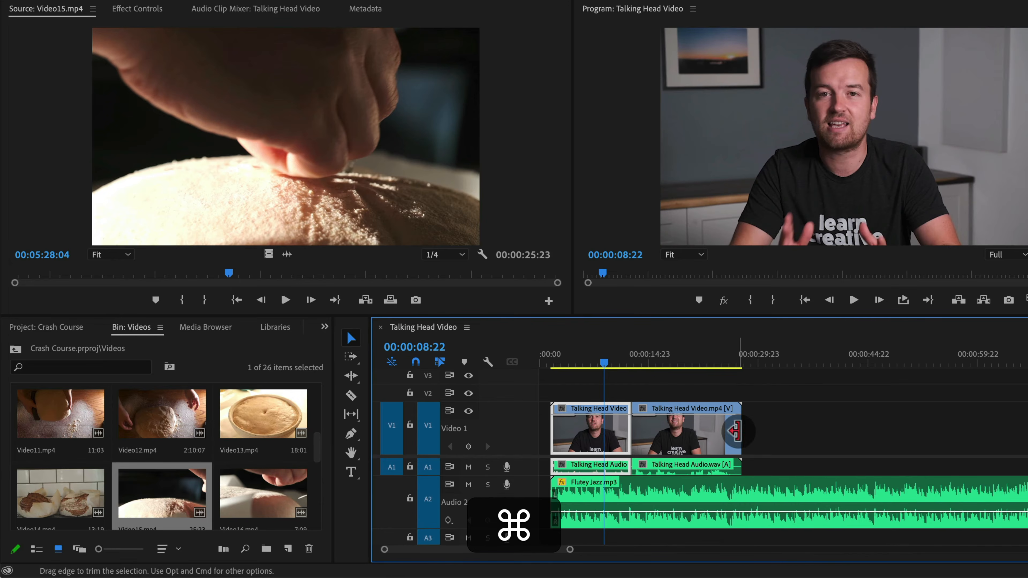
left_click(717, 445)
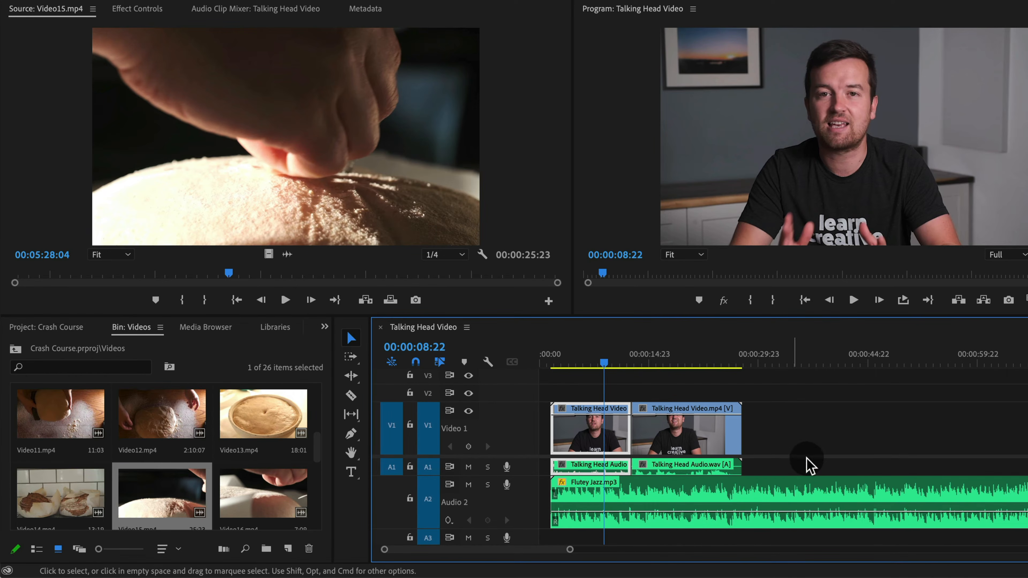
left_click(178, 499)
left_click(286, 43)
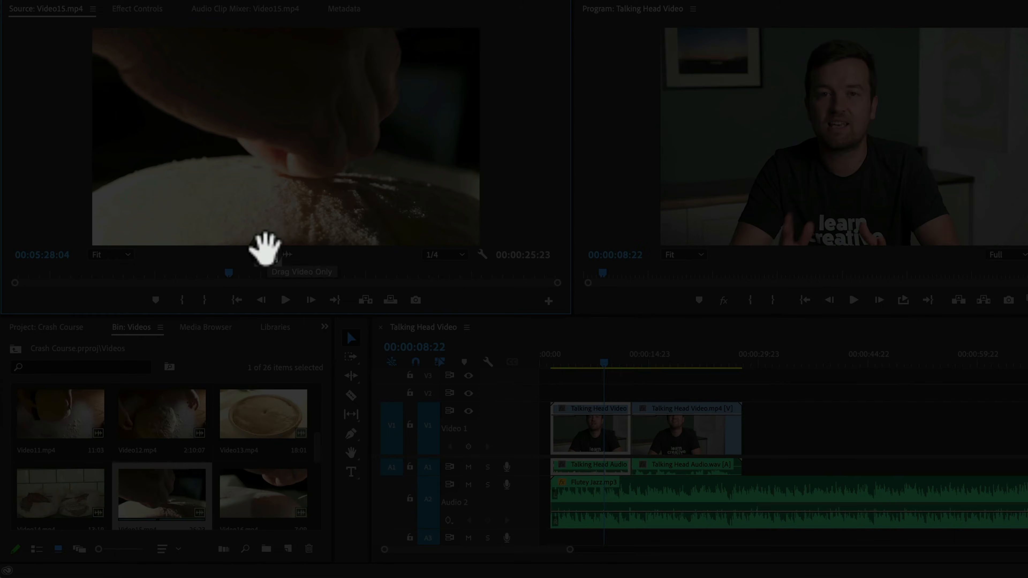
left_click_drag(542, 291, 669, 387)
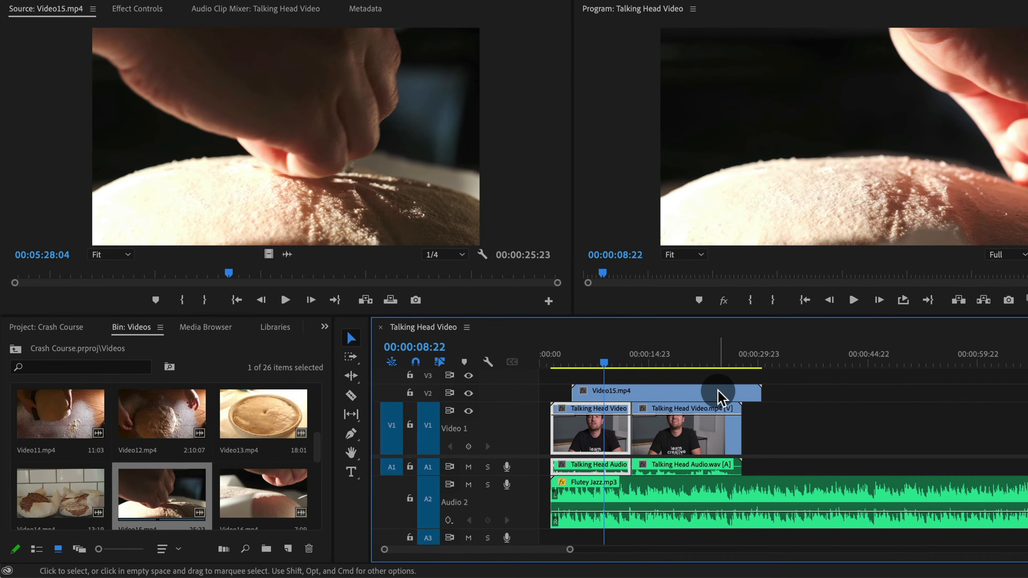
key("super")
key("super+z")
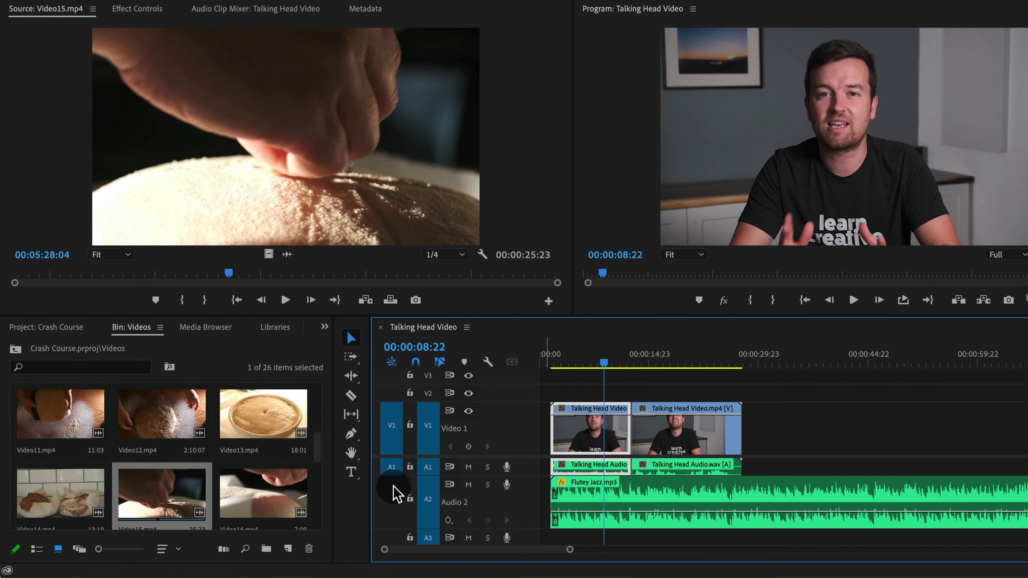
Lock the Audio 2 track and place Video15.mp4 on Video 2 at the playhead
left_click(409, 500)
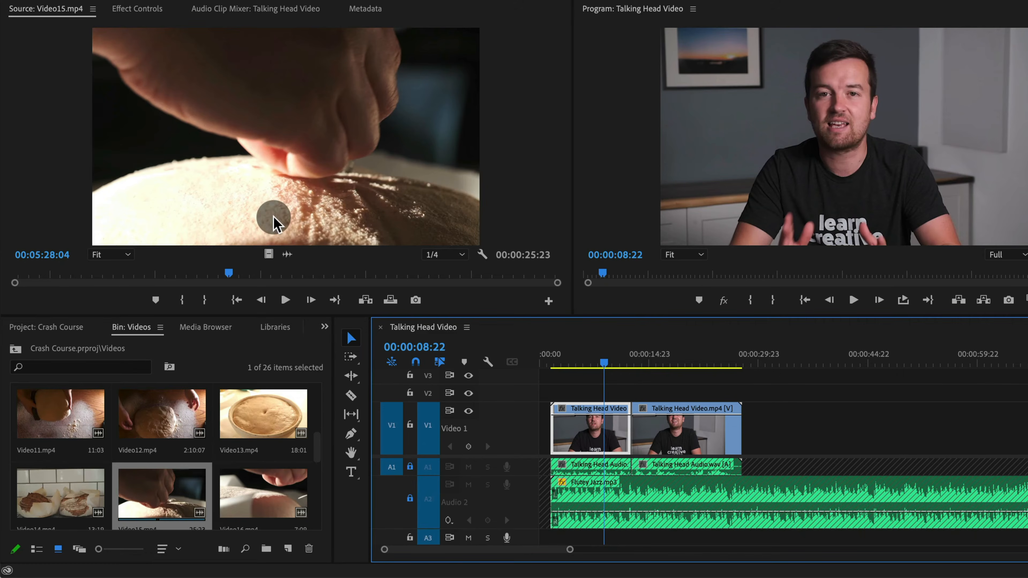
left_click_drag(177, 497, 590, 405)
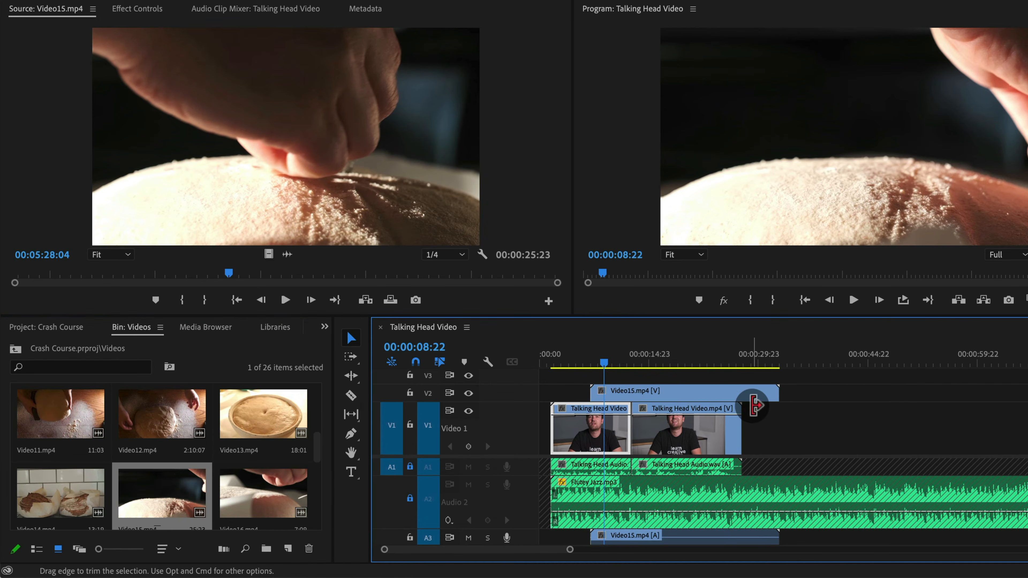
Move the playhead to 00:00:09:22 and delete the Video15.mp4 clip from the sequence
mouse_move(606, 358)
left_mouse_down()
mouse_move(661, 361)
mouse_move(614, 364)
left_mouse_up()
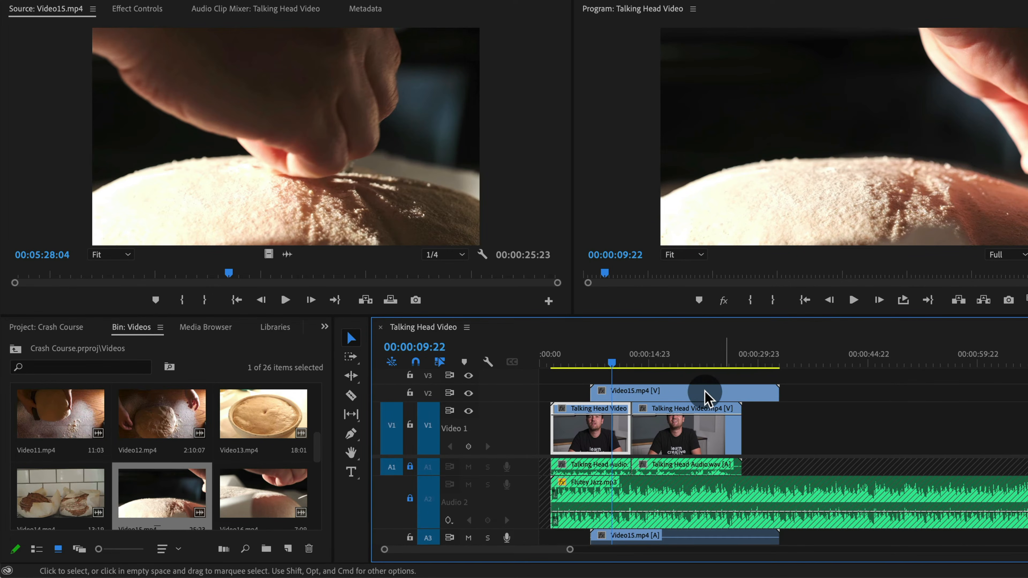
left_click(648, 395)
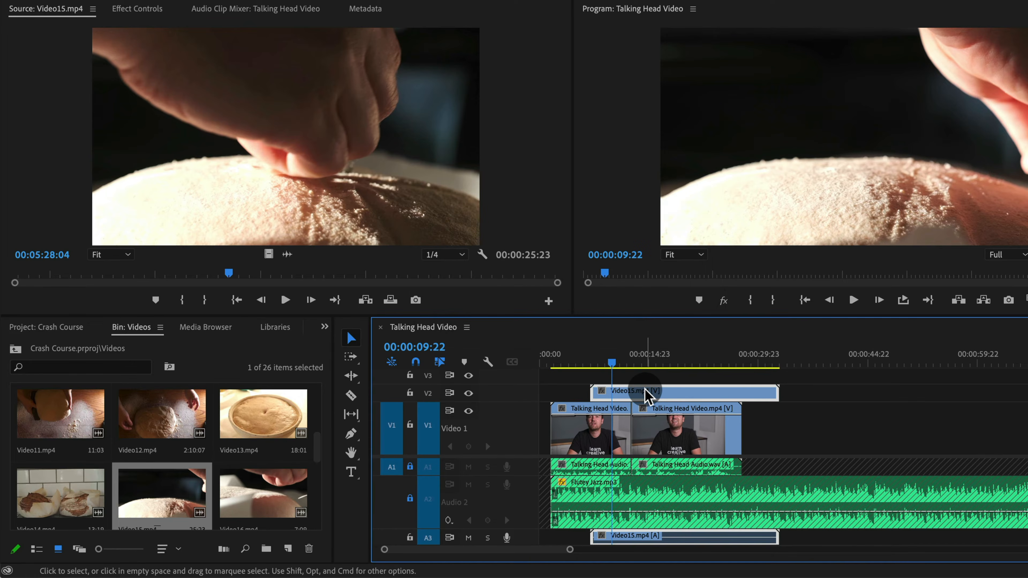
key("BackSpace")
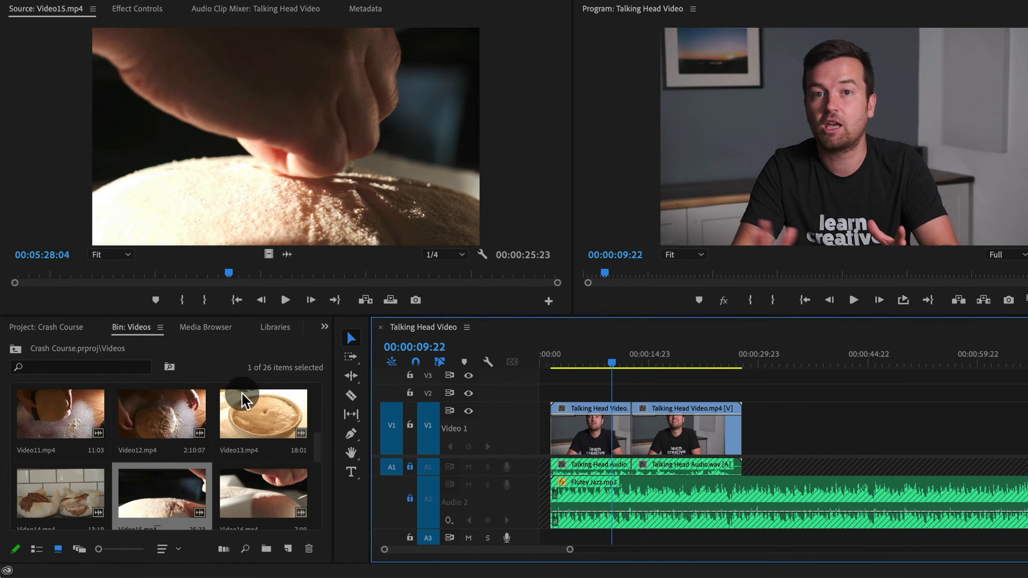
Preview Video18.mp4 from the Videos bin in the Source Monitor
scroll(241, 399, "down", 2)
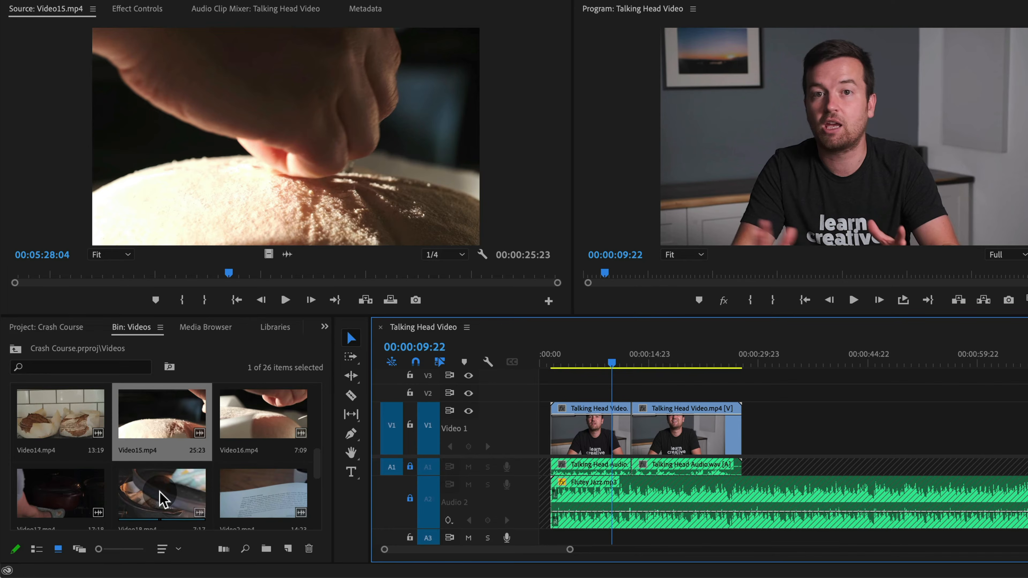
double_click(154, 502)
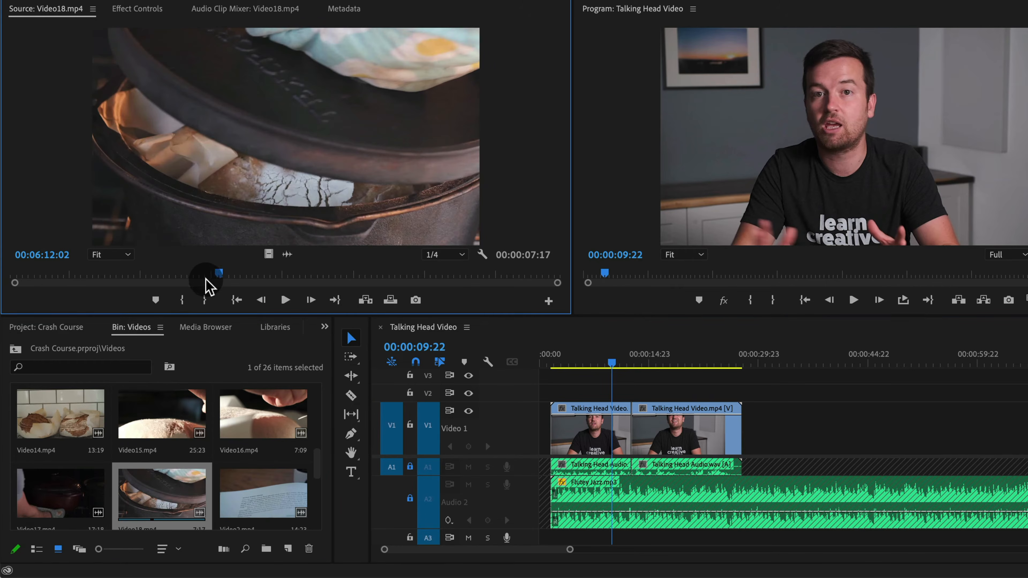
Try placing a section of Video18.mp4 on Video 2 at the playhead, preview it, and delete it
mouse_move(190, 278)
left_mouse_down()
mouse_move(420, 276)
mouse_move(91, 292)
mouse_move(489, 292)
mouse_move(172, 290)
mouse_move(165, 279)
mouse_move(184, 284)
mouse_move(156, 278)
mouse_move(193, 281)
left_mouse_up()
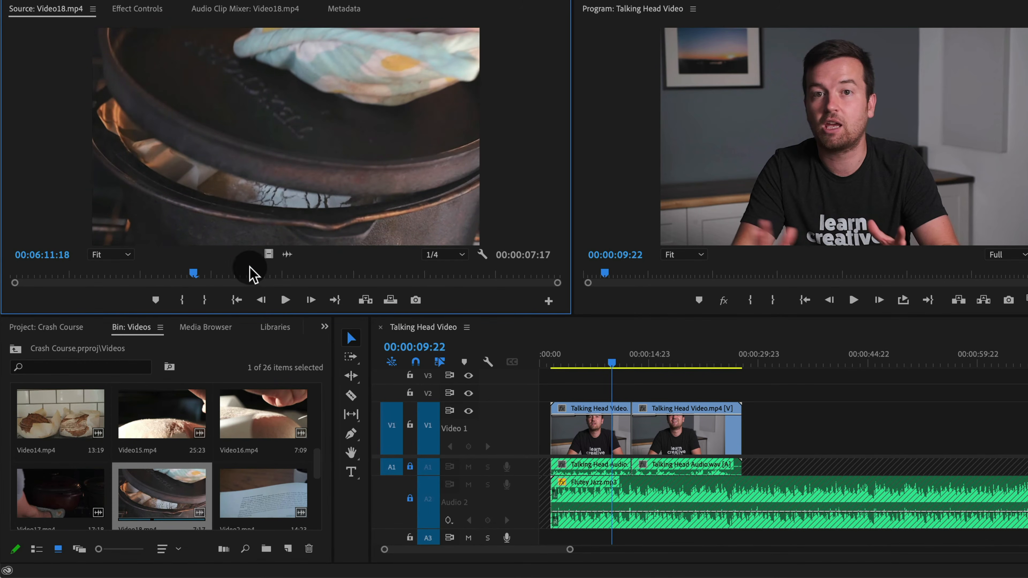
left_click_drag(602, 358, 606, 405)
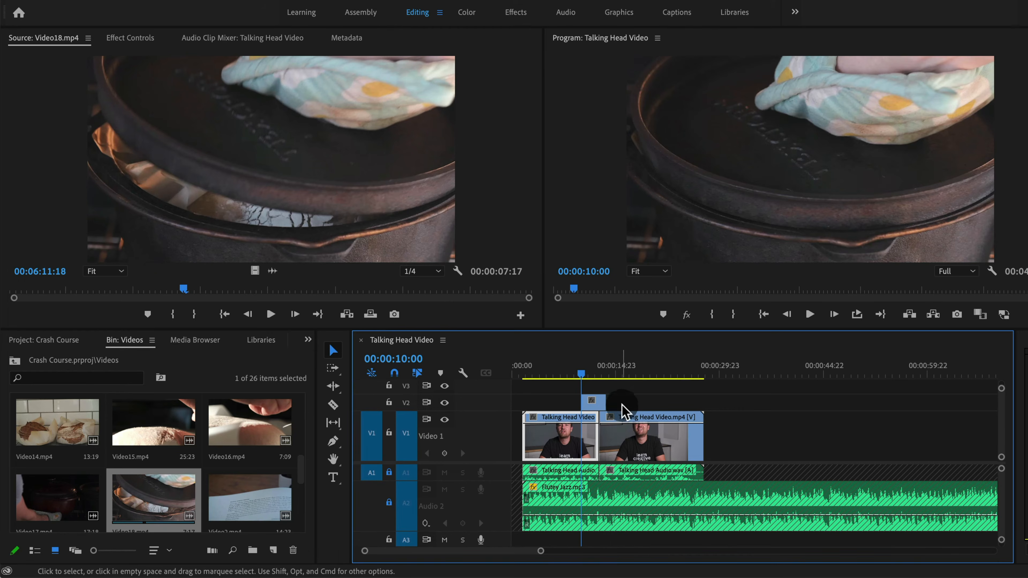
key("space")
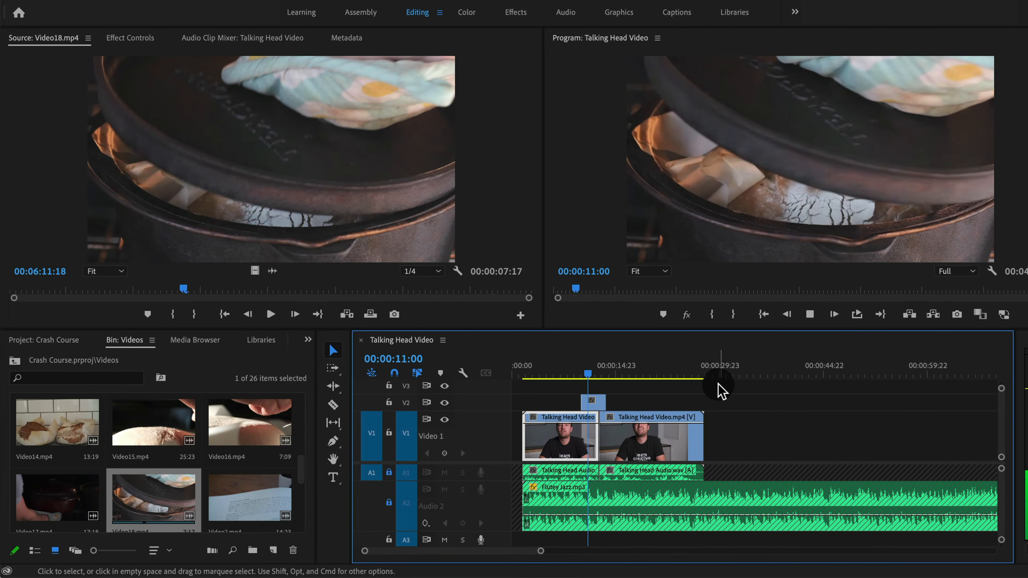
key("space")
left_click(593, 402)
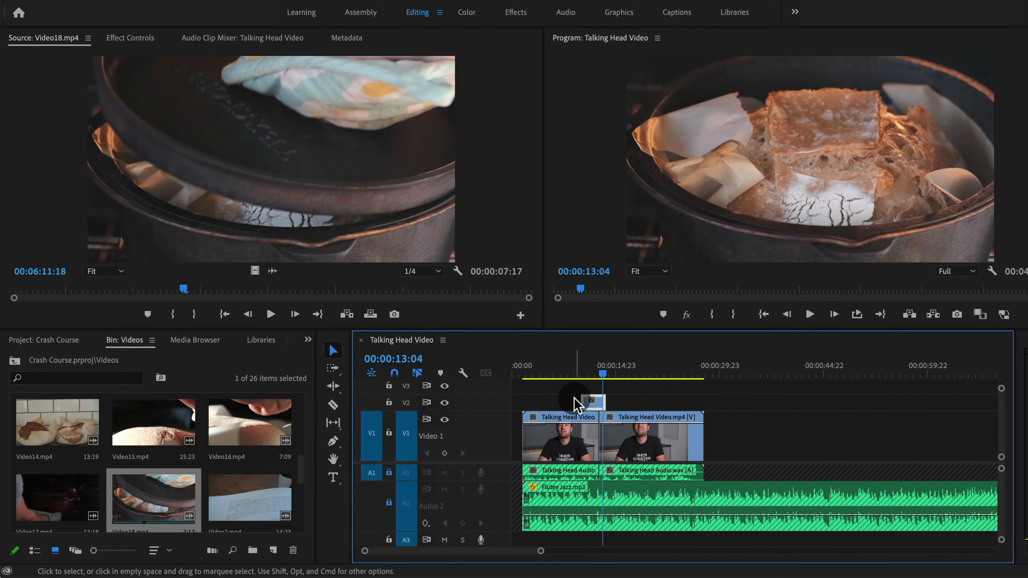
key("BackSpace")
Mark new In and Out points on Video18.mp4 and place that section on Video 2 at the playhead
mouse_move(184, 293)
left_mouse_down()
mouse_move(105, 288)
mouse_move(191, 287)
mouse_move(174, 289)
left_mouse_up()
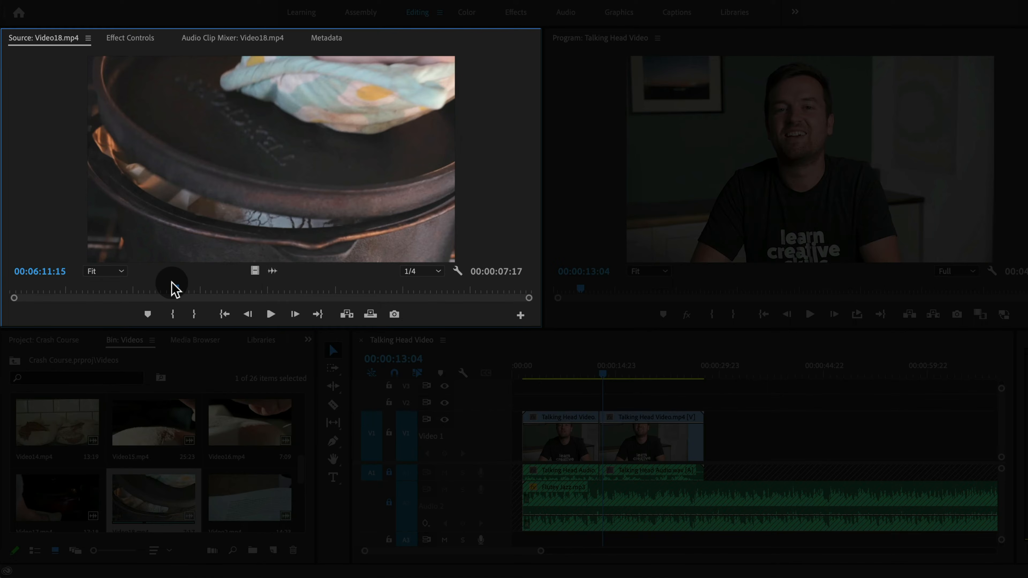
left_click_drag(174, 289, 332, 299)
key("i")
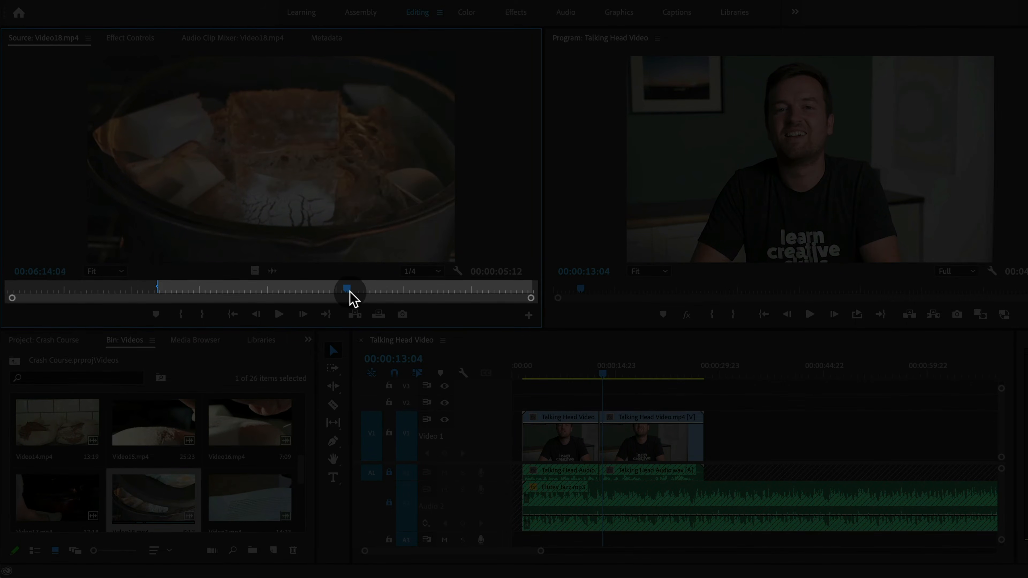
key("o")
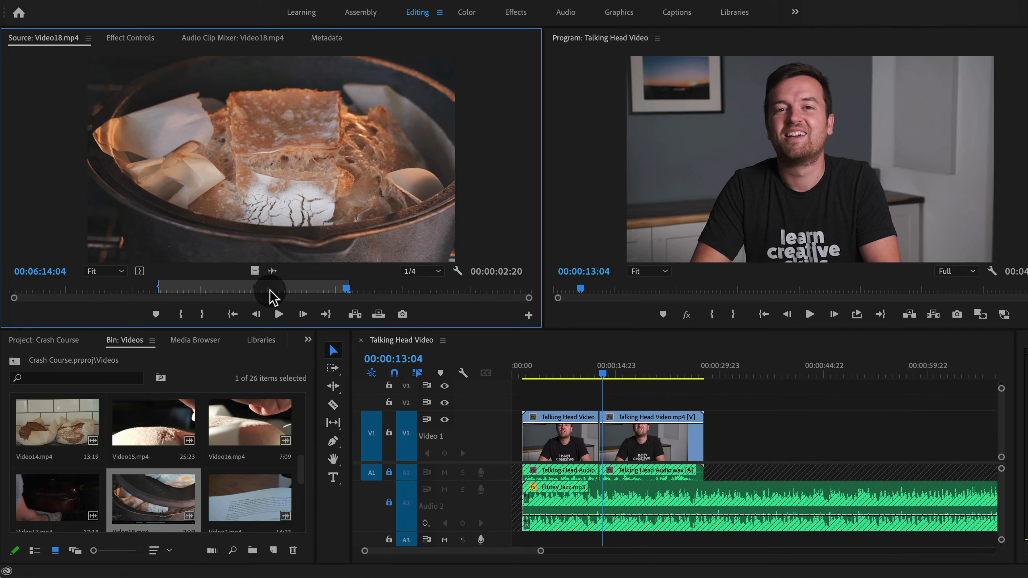
left_click_drag(254, 272, 603, 401)
Play back the sequence from 00:00:11:11 to review the new B-roll clip
left_click(594, 371)
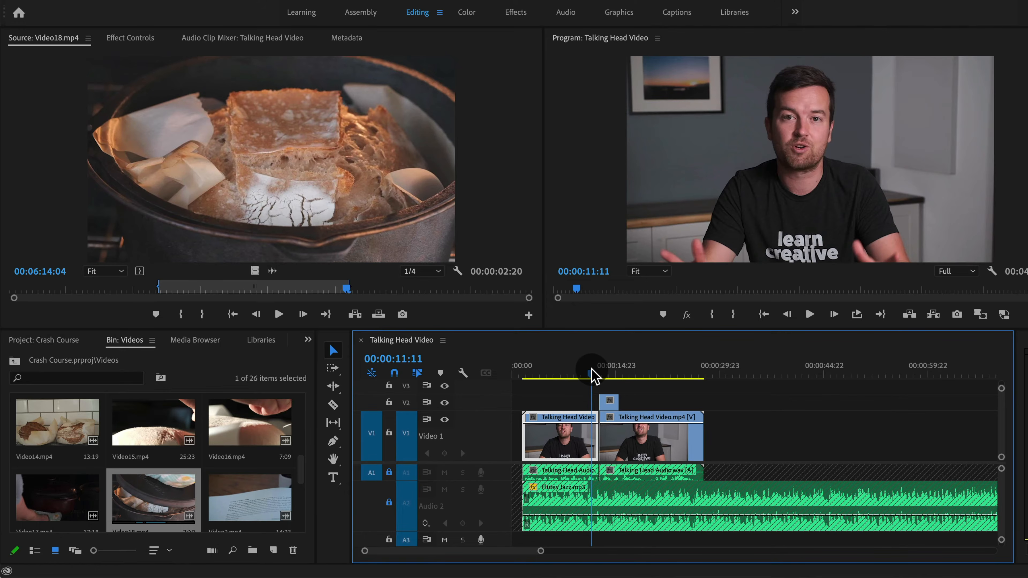
key("space")
key("space")
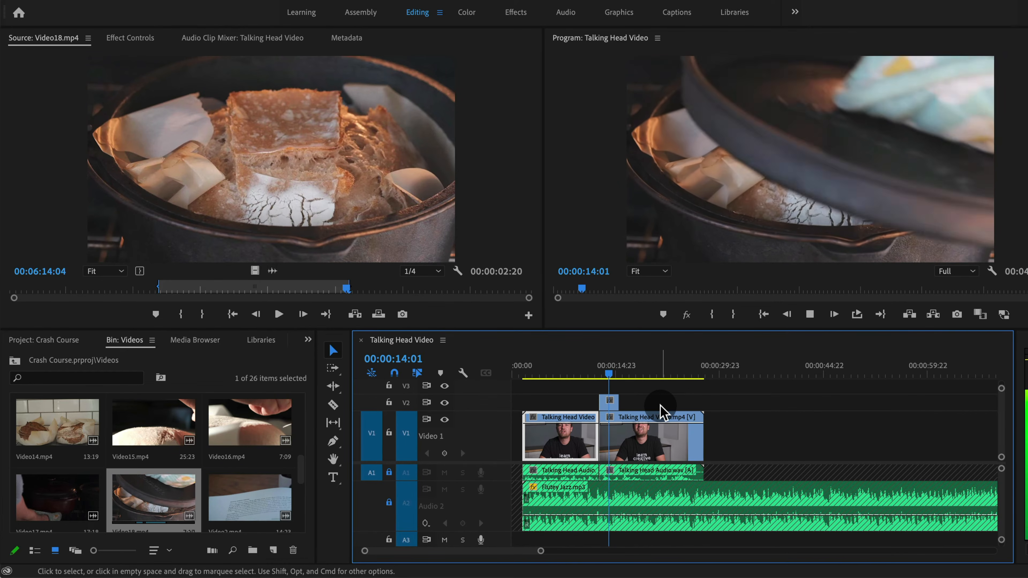
key("space")
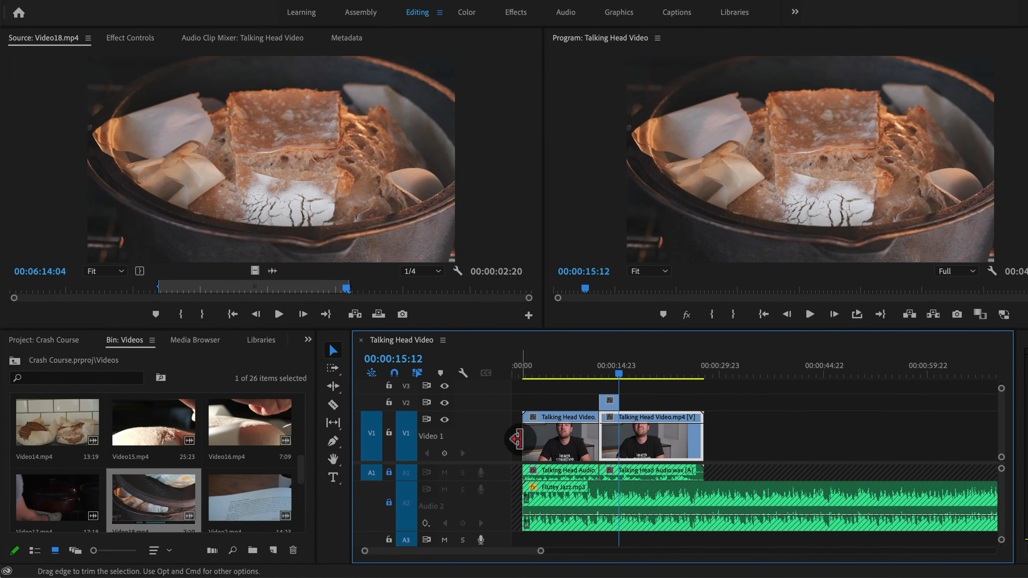
Mark a section of Video15.mp4 and add it to Video 2 after the Video18.mp4 clip
double_click(506, 441)
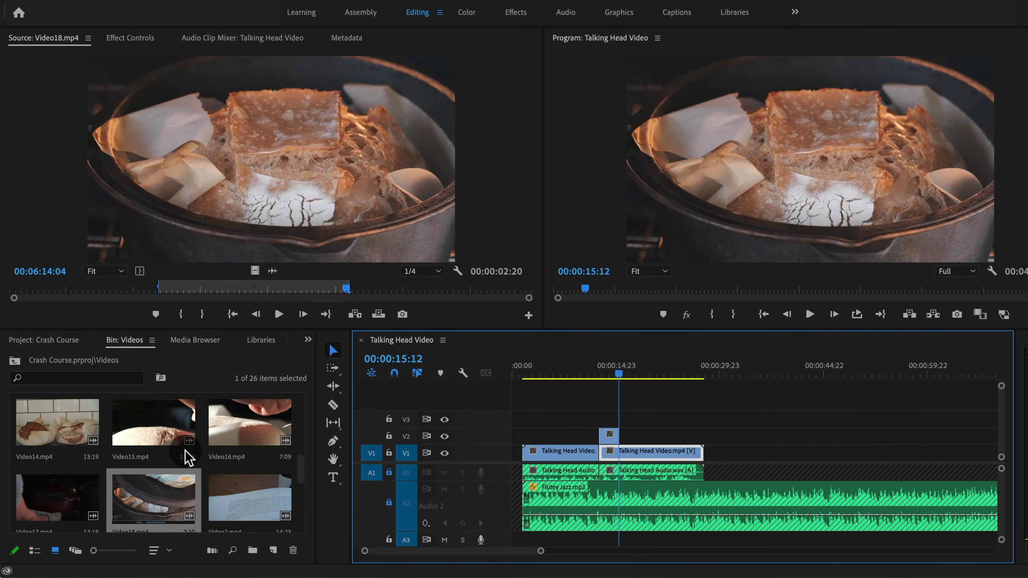
left_click_drag(142, 432, 620, 441)
key("i")
key("space")
key("o")
Open Video6.mp4, mark In and Out points, and add that section to Video 2 after Video15.mp4
scroll(260, 492, "down", 5)
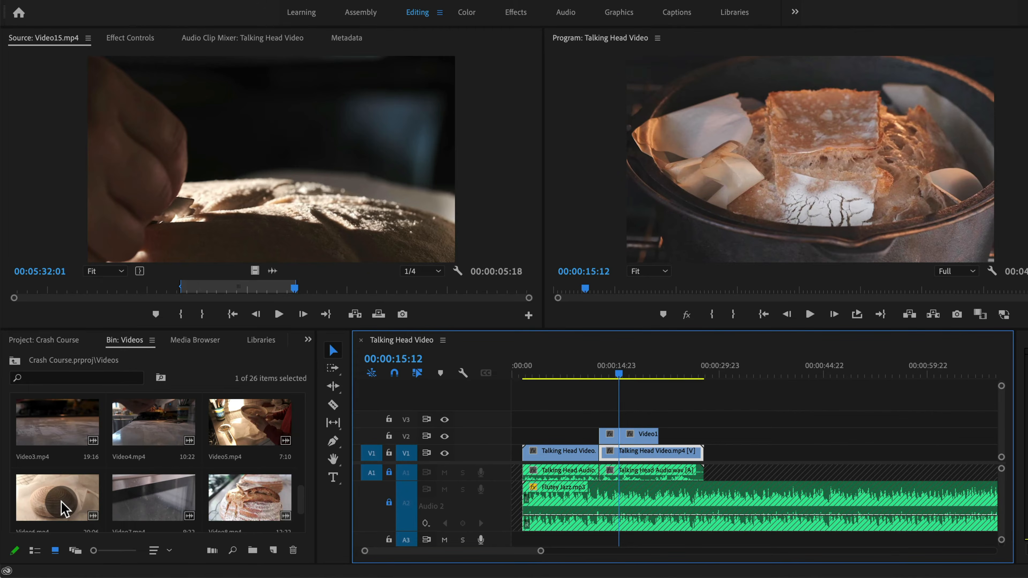
double_click(64, 509)
mouse_move(173, 298)
left_mouse_down()
mouse_move(192, 292)
mouse_move(184, 292)
left_mouse_up()
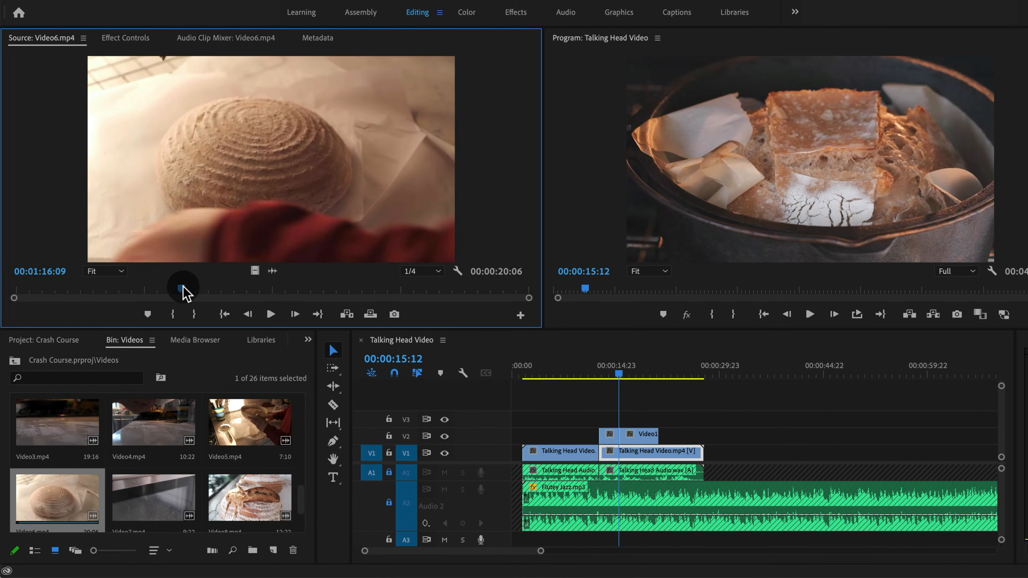
key("i")
key("space")
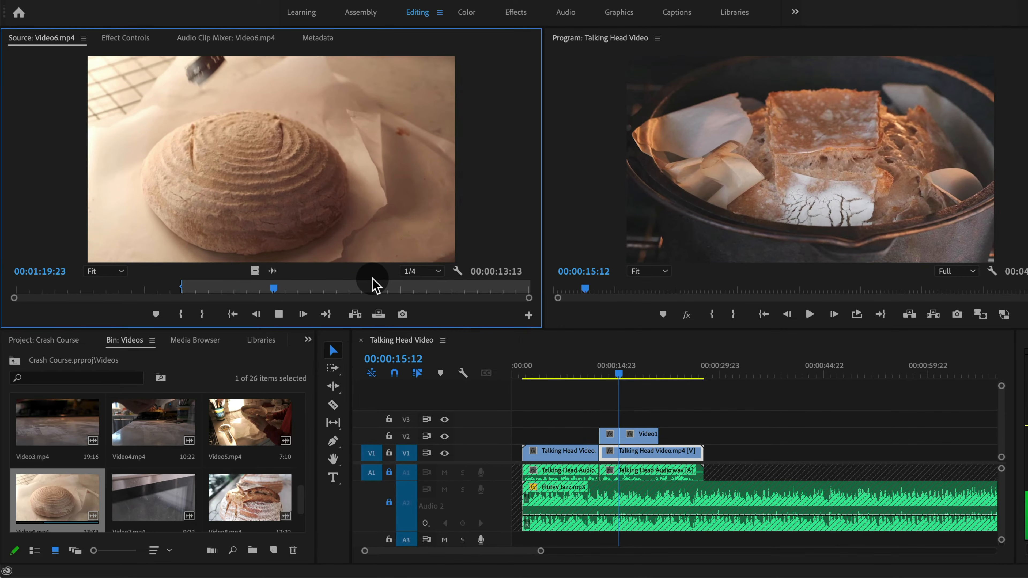
key("o")
key("space")
left_click_drag(645, 373, 670, 443)
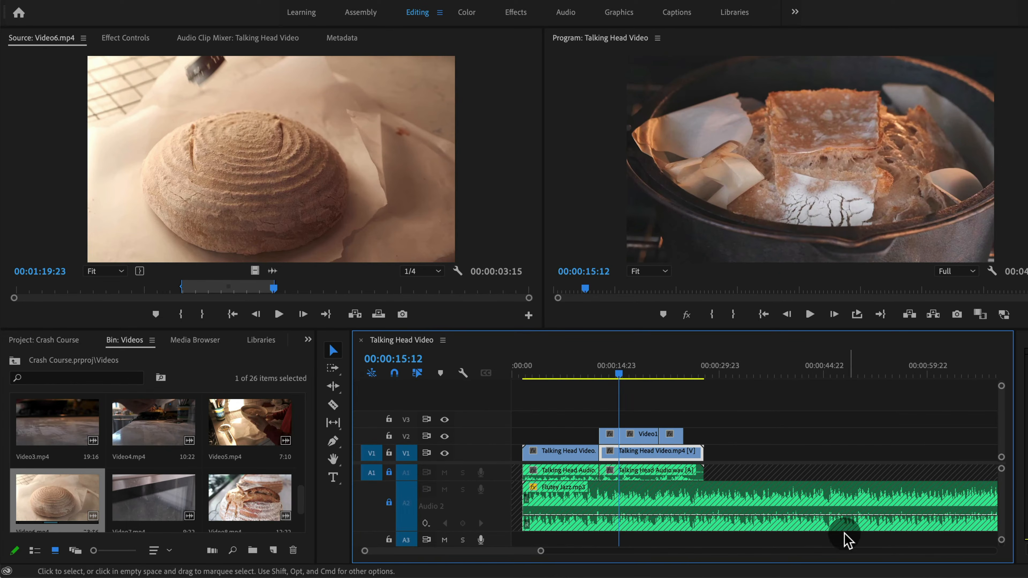
Reorder the Video 2 B-roll clips so Video18.mp4 follows Video15.mp4 and Video6.mp4
double_click(488, 438)
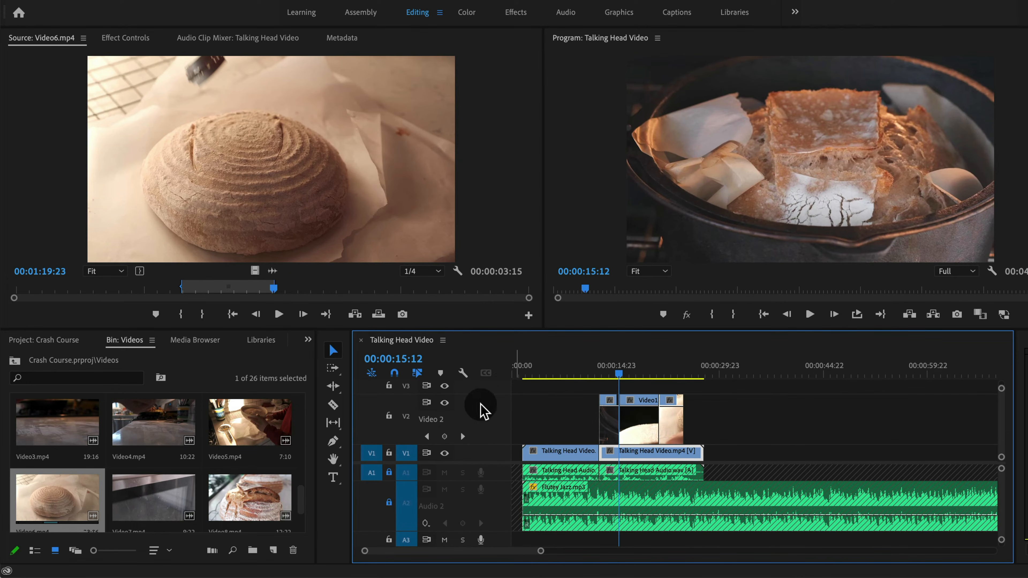
key("equal")
key("equal")
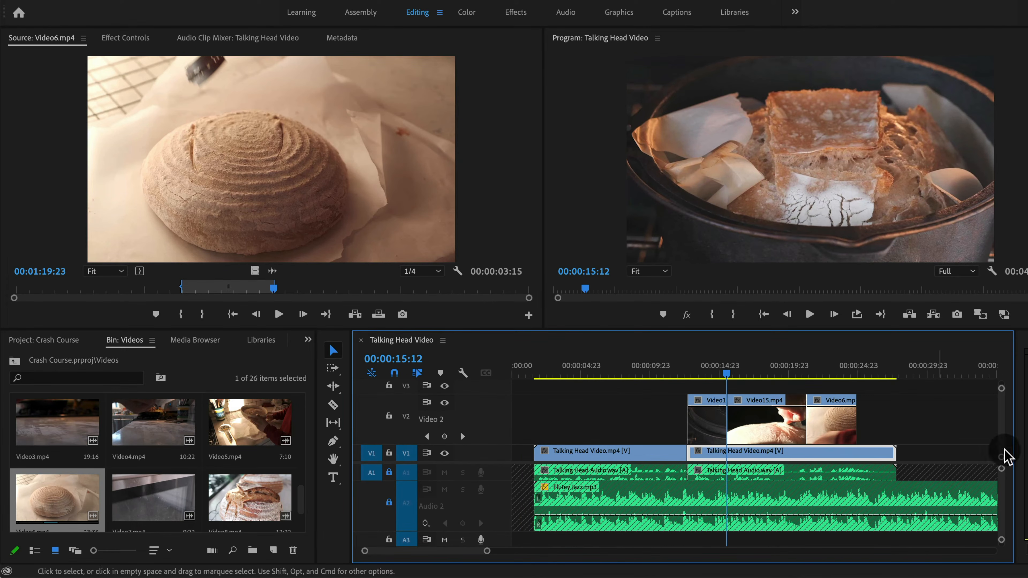
left_click_drag(703, 372, 688, 395)
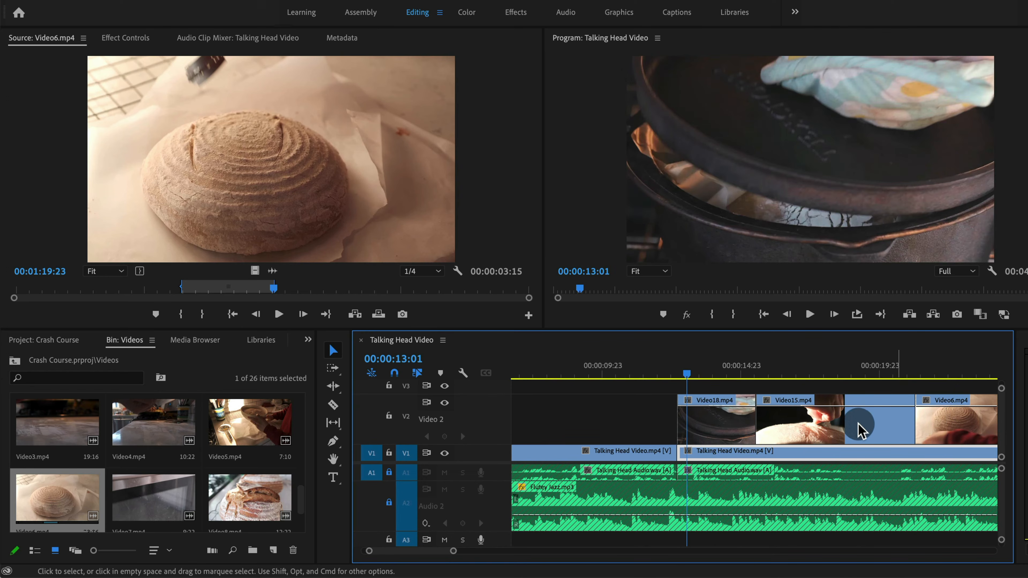
left_click_drag(756, 378, 723, 374)
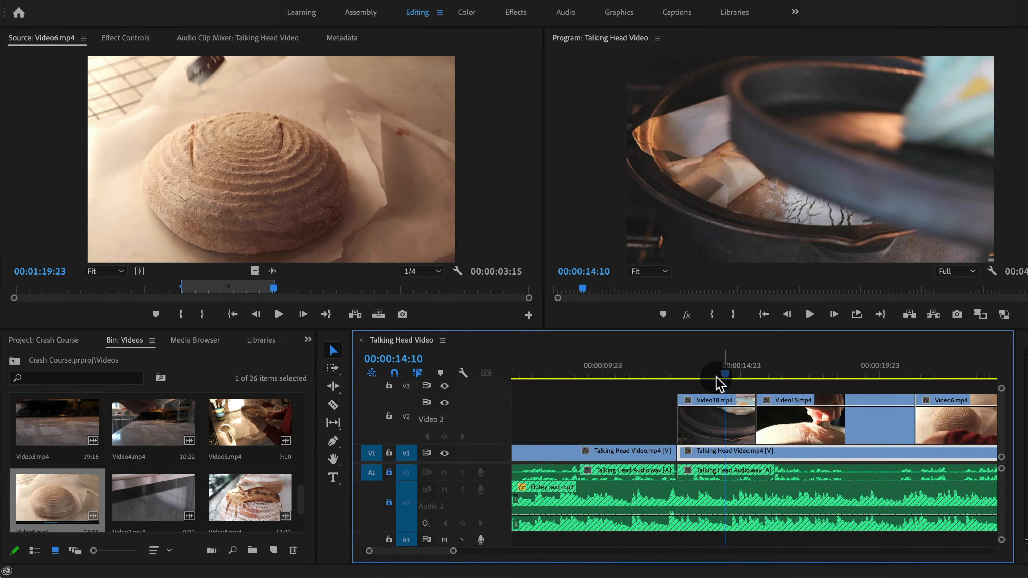
key("minus")
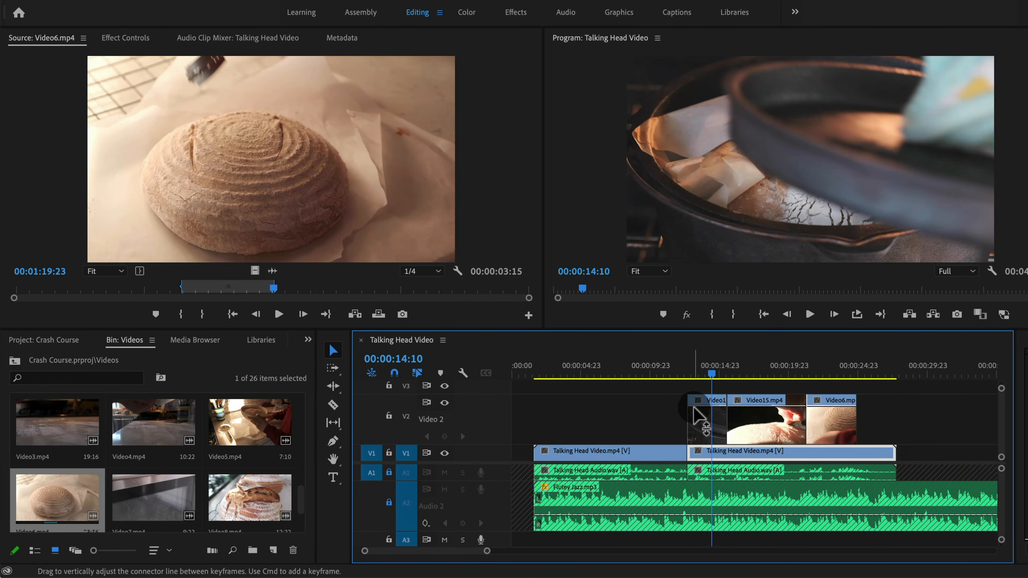
left_click_drag(704, 423, 876, 417)
left_click_drag(660, 411, 838, 424)
left_click(911, 417)
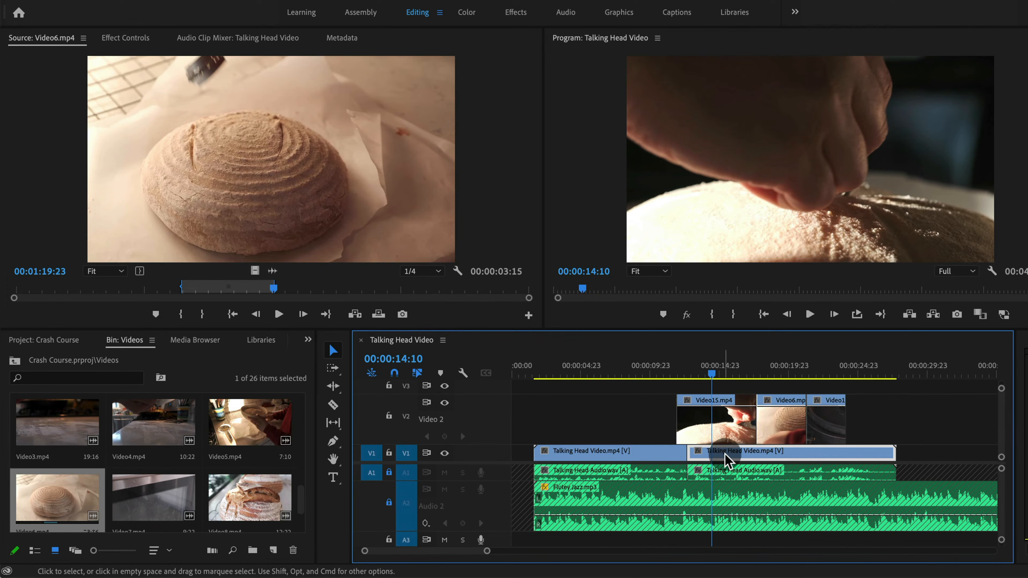
Try moving the second Talking Head Video clip later on Video 1, preview it, and undo the move
left_click_drag(725, 459, 795, 459)
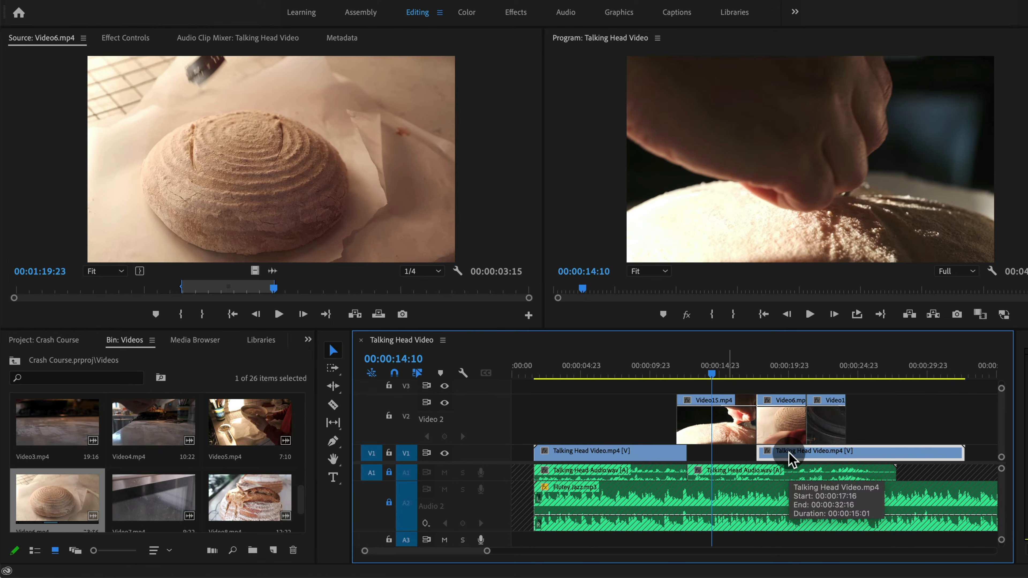
left_click(860, 367)
left_click_drag(860, 365, 859, 365)
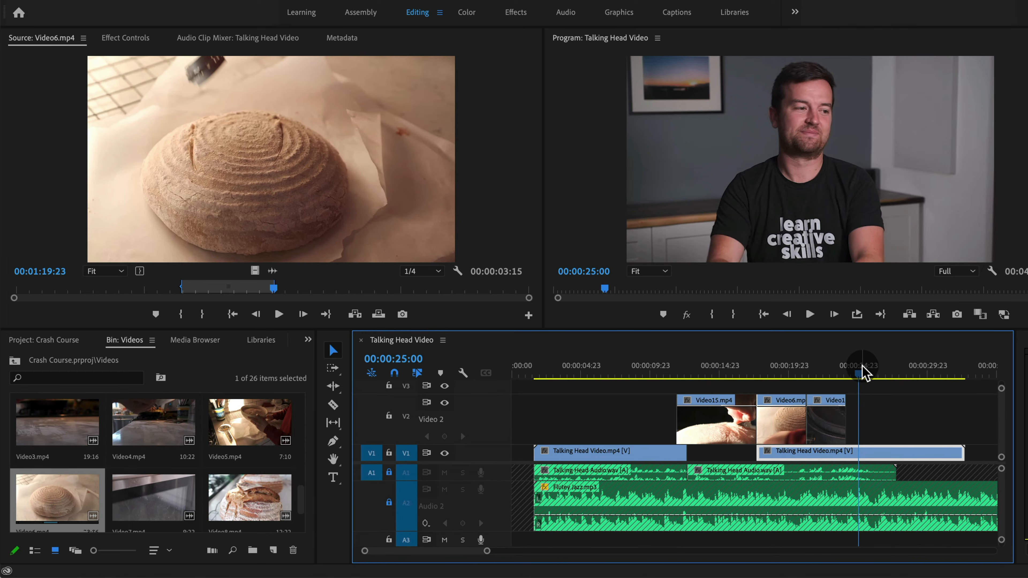
key("space")
key("space")
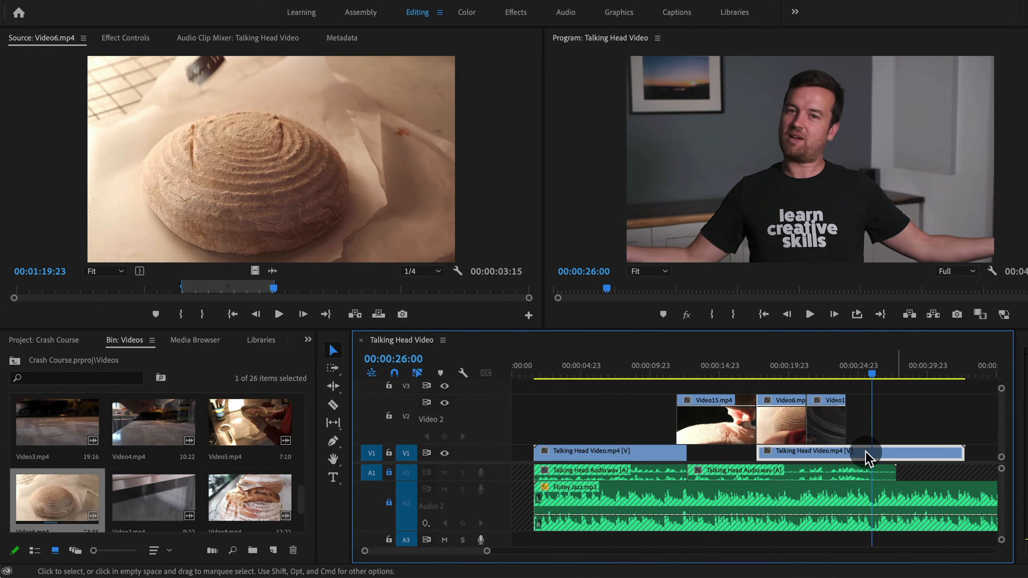
key("super+z")
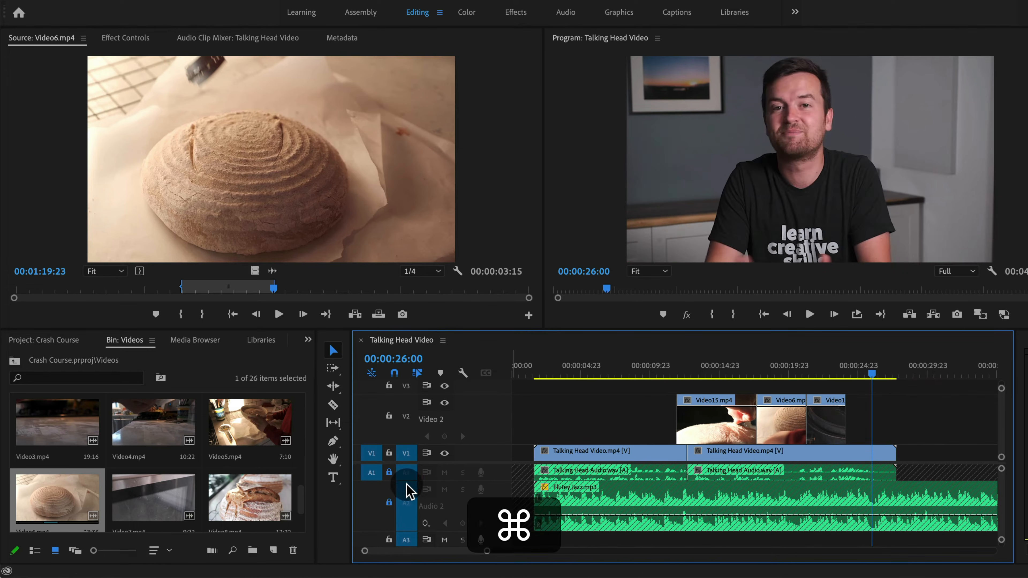
Unlock the Audio 1 track and try moving the second Talking Head clip later with its audio, then undo
left_click(389, 472)
left_click(733, 461)
left_click_drag(733, 460, 852, 455)
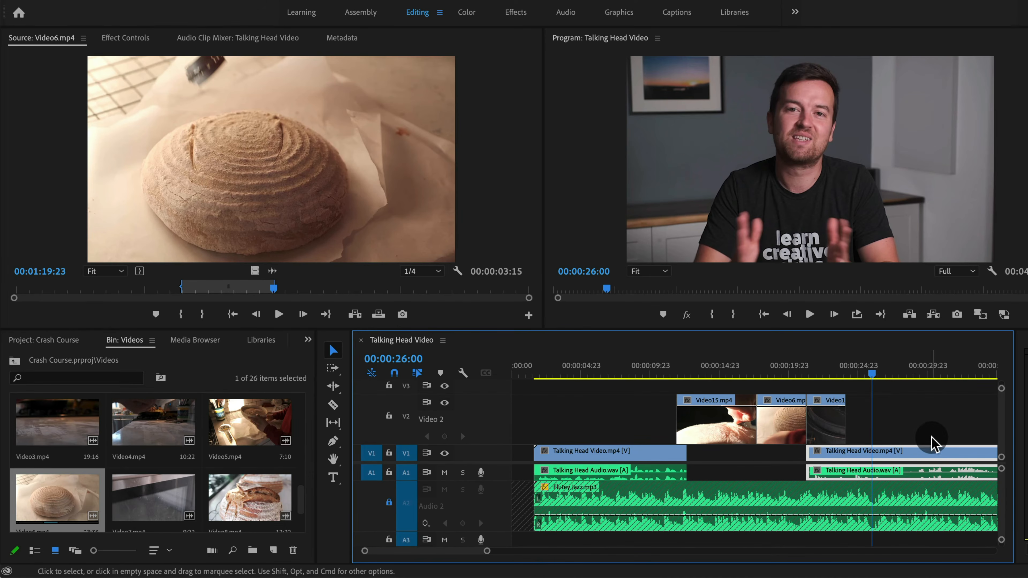
key("super+z")
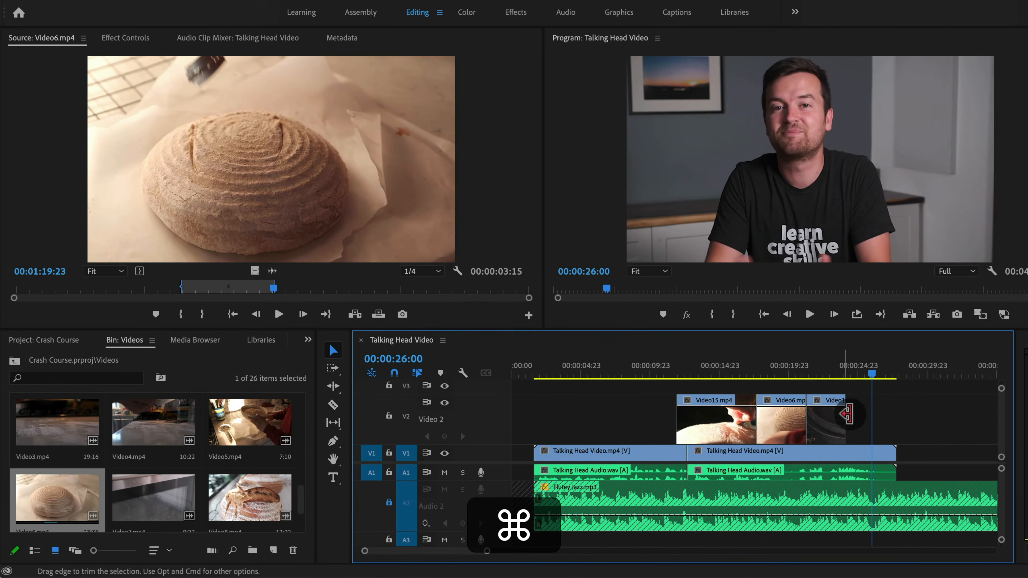
Open the Effects panel and expand Video Transitions > Dissolve
key("minus")
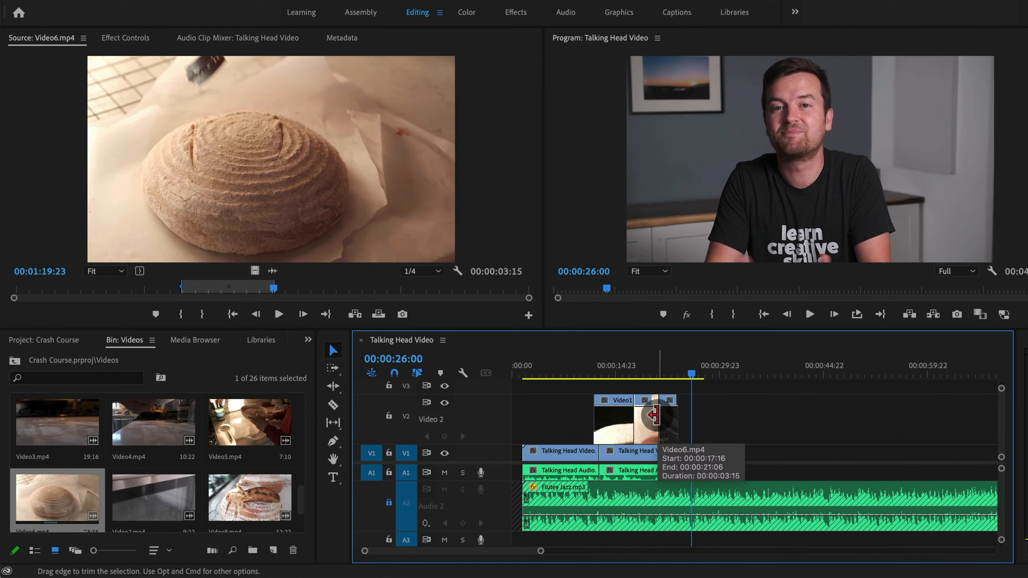
double_click(506, 425)
left_click_drag(540, 385, 632, 390)
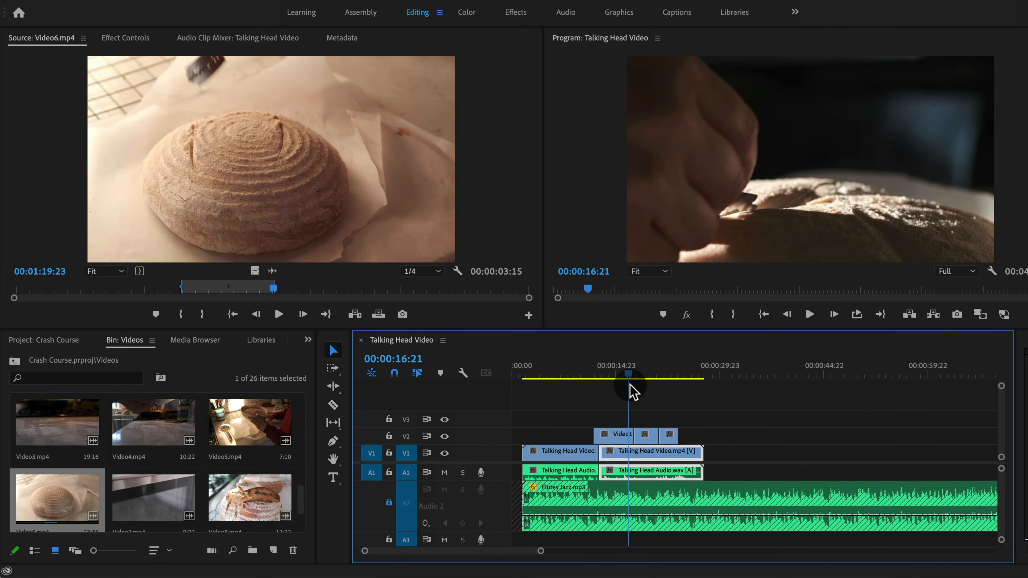
left_click(308, 341)
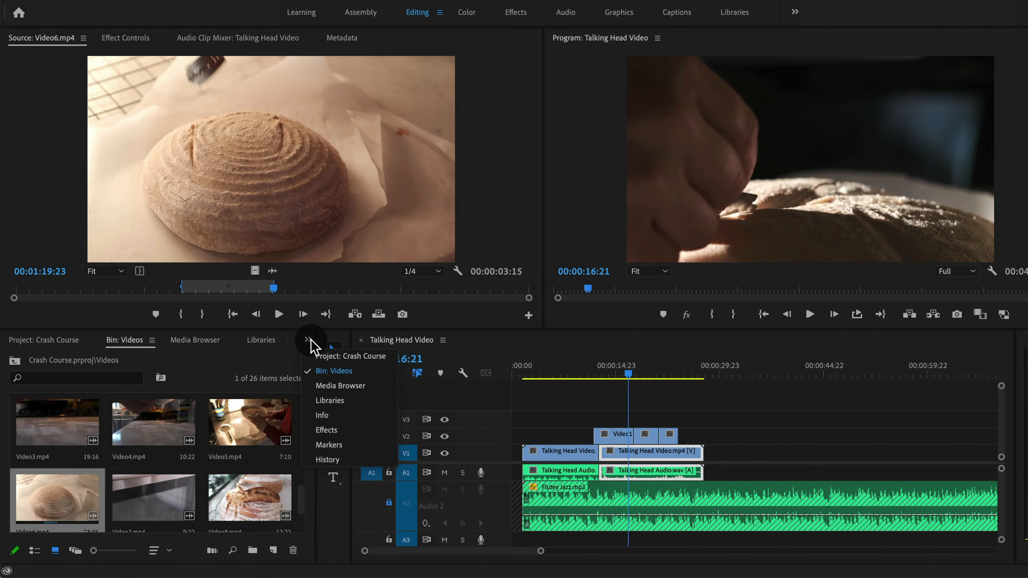
left_click(330, 430)
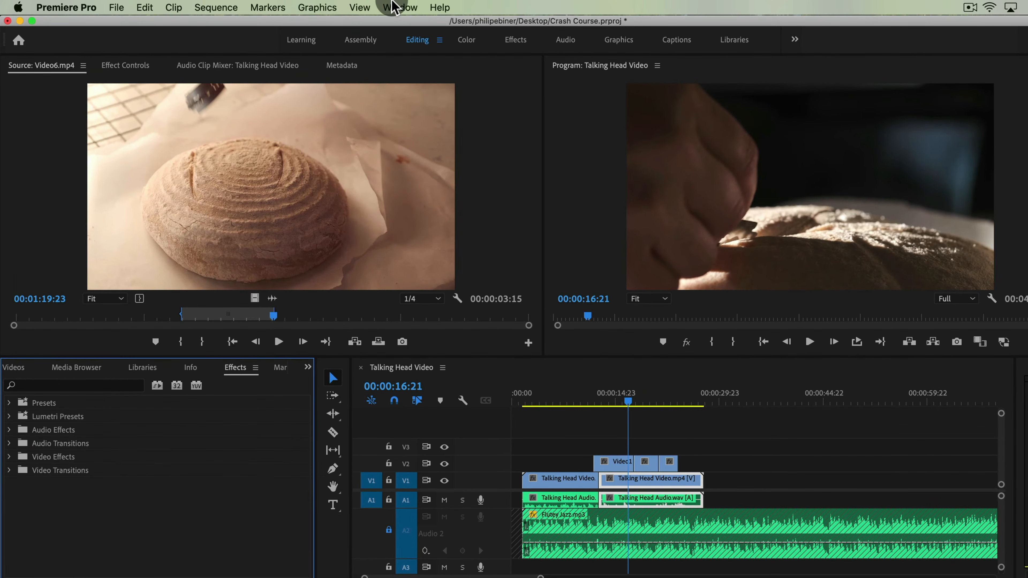
left_click(392, 7)
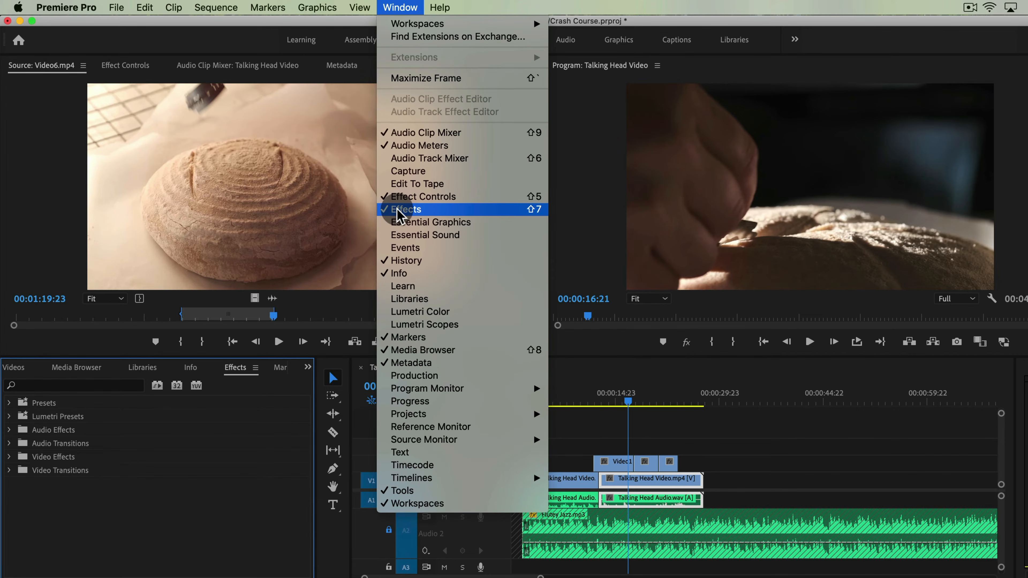
left_click(65, 526)
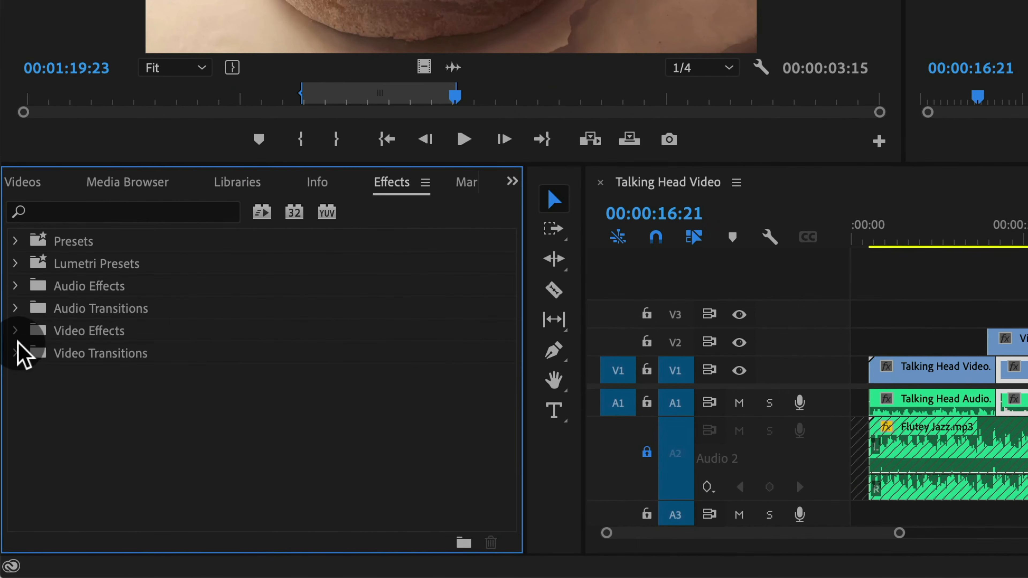
left_click(16, 353)
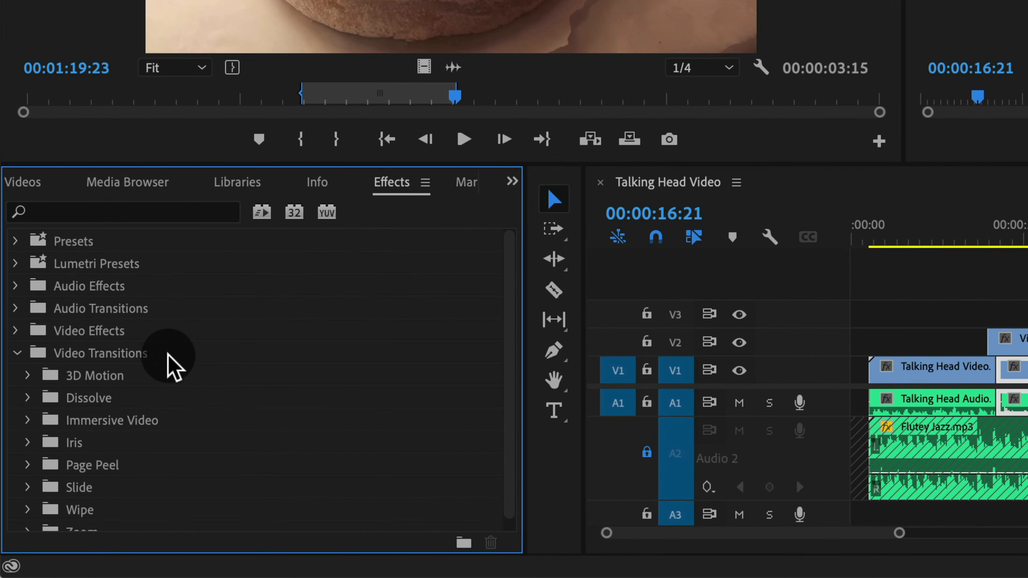
scroll(122, 401, "down", 1)
left_click(28, 388)
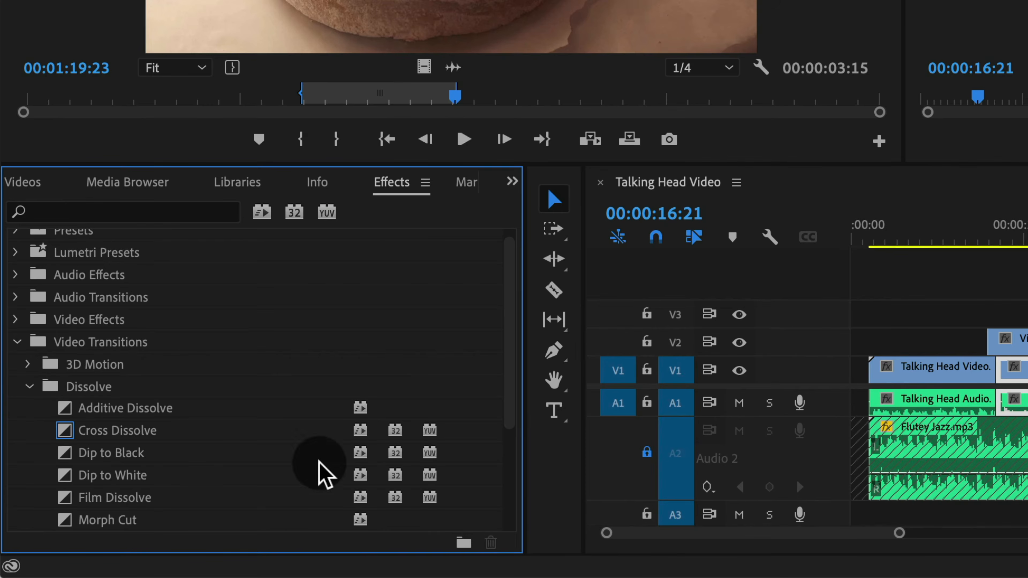
Apply a Dip to Black transition between Video15.mp4 and Video6.mp4 on Video 2 and preview it
scroll(321, 470, "down", 2)
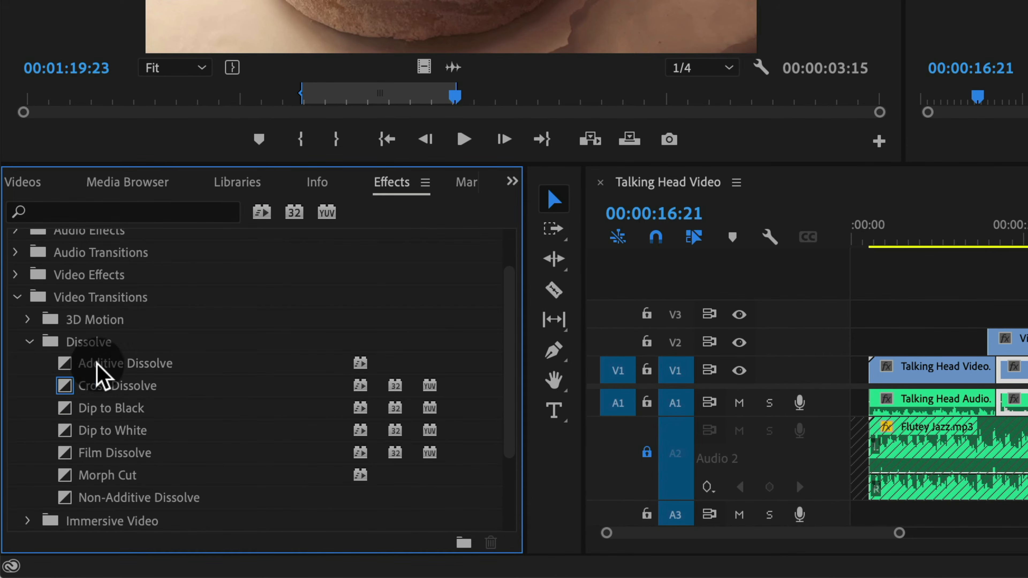
left_click(74, 391)
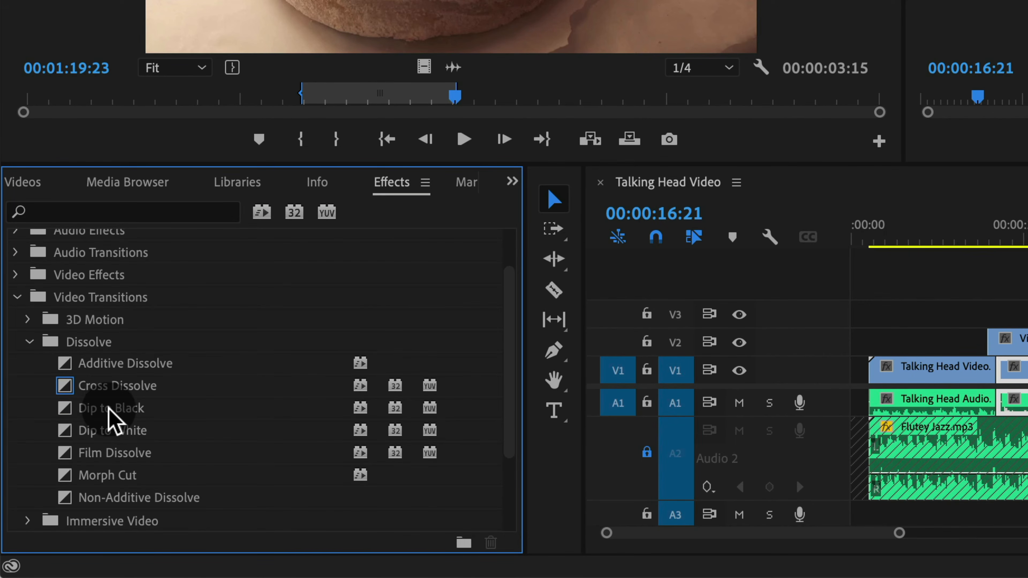
left_click_drag(109, 409, 1026, 344)
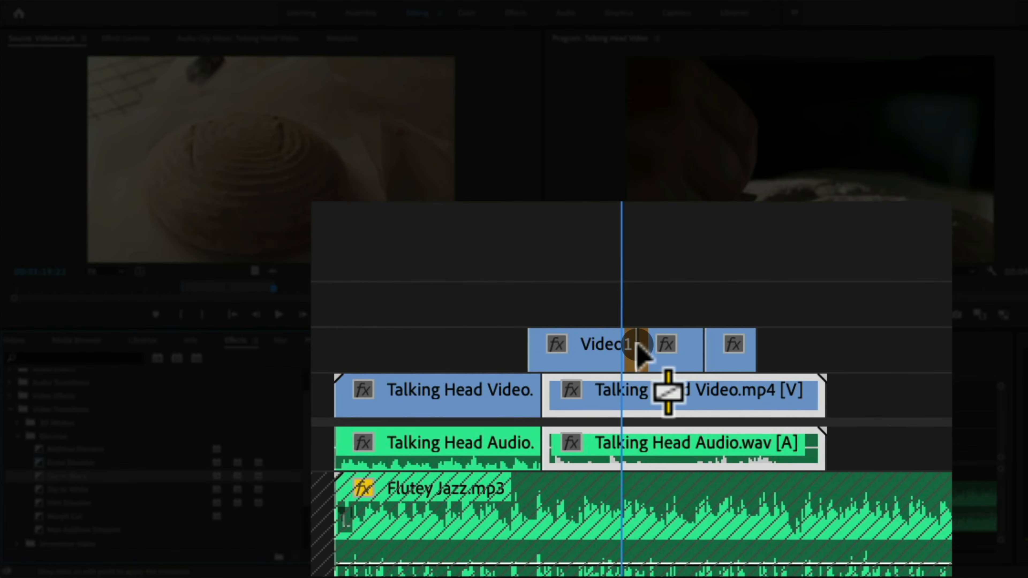
left_click_drag(637, 343, 627, 378)
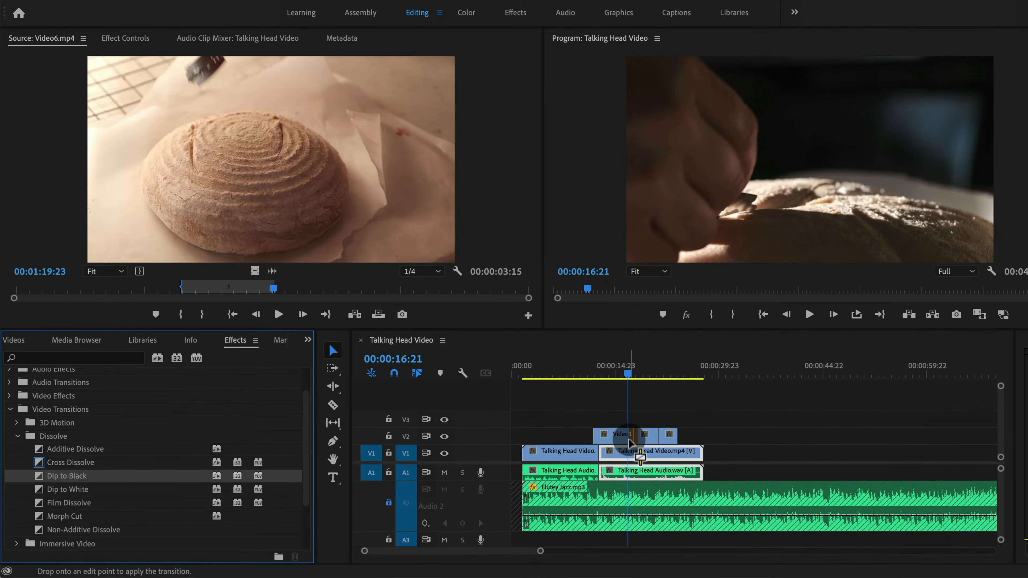
left_click_drag(629, 440, 632, 437)
key("equal")
key("equal")
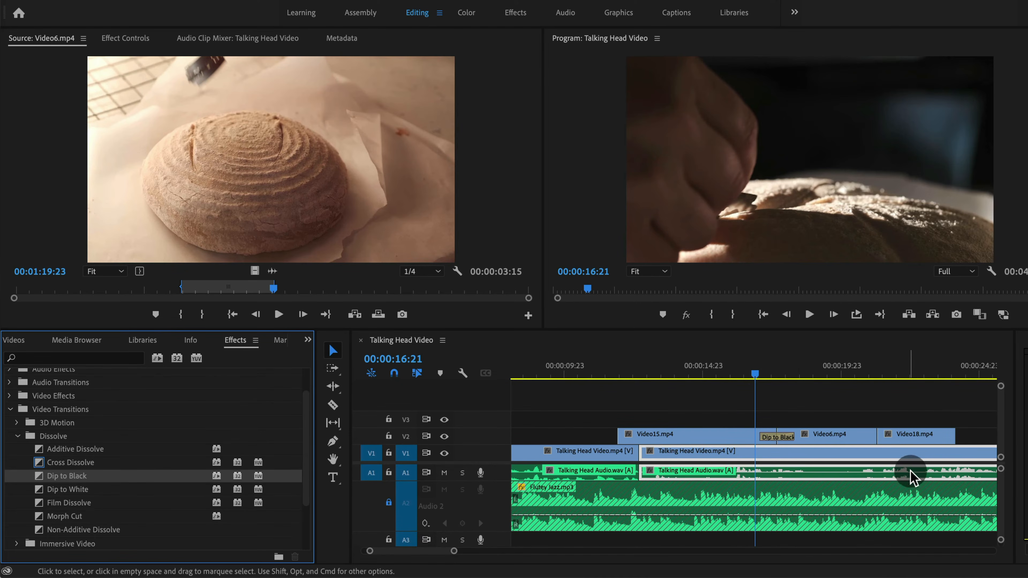
key("space")
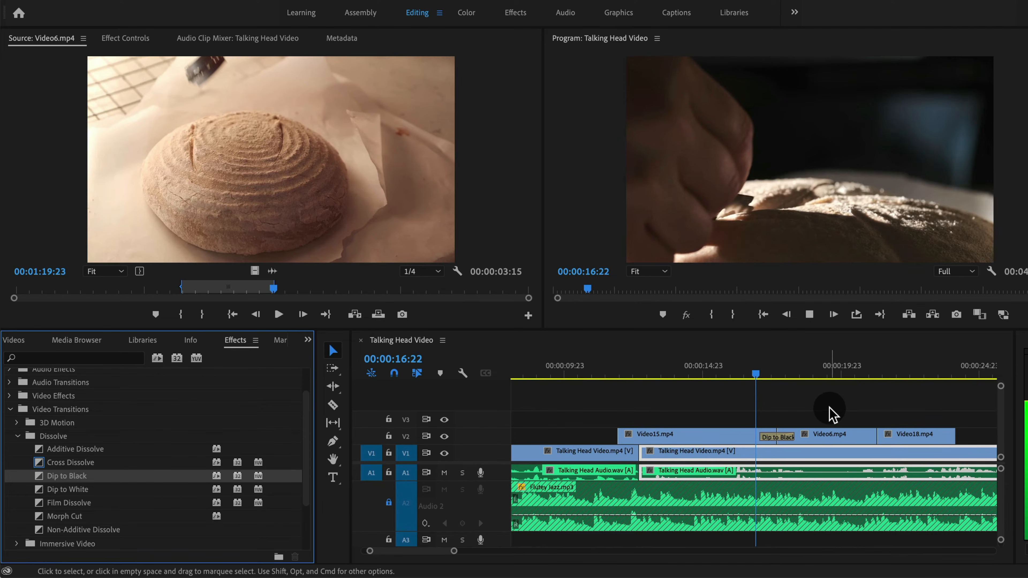
key("space")
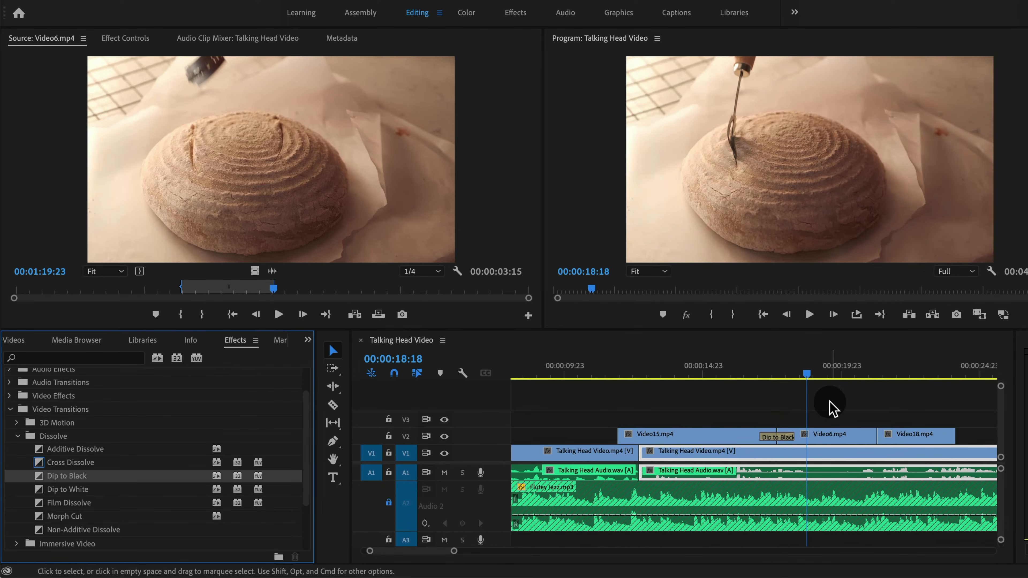
Apply a Dip to White transition between Video6.mp4 and Video18.mp4 and preview it
left_click_drag(85, 492, 877, 440)
key("space")
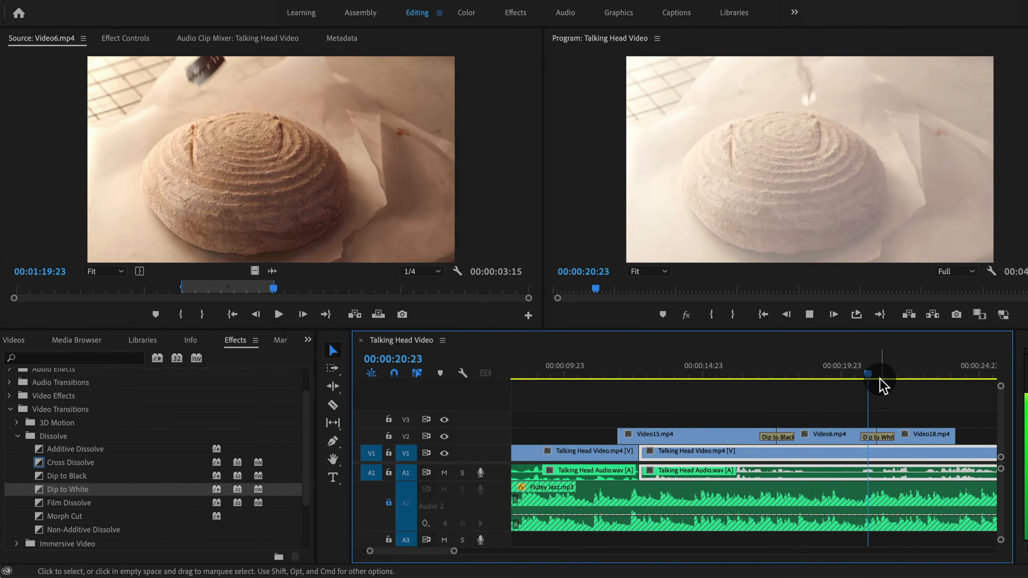
key("space")
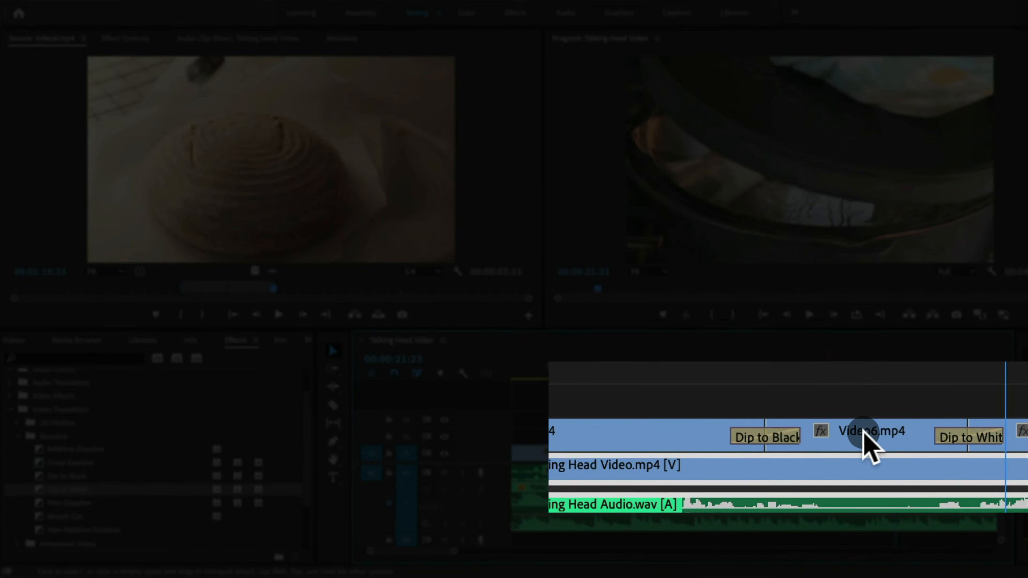
Lengthen the Dip to Black transition, shorten the Dip to White transition, and preview the result
left_click(790, 435)
left_click_drag(790, 435, 844, 435)
mouse_move(1001, 435)
left_mouse_down()
mouse_move(984, 435)
mouse_move(993, 430)
left_mouse_up()
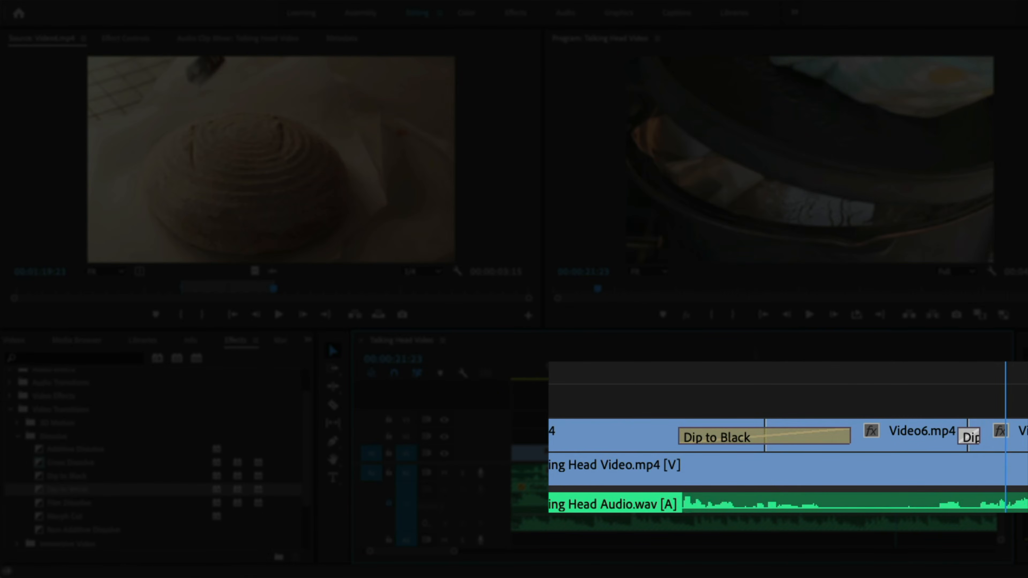
left_click(732, 363)
key("space")
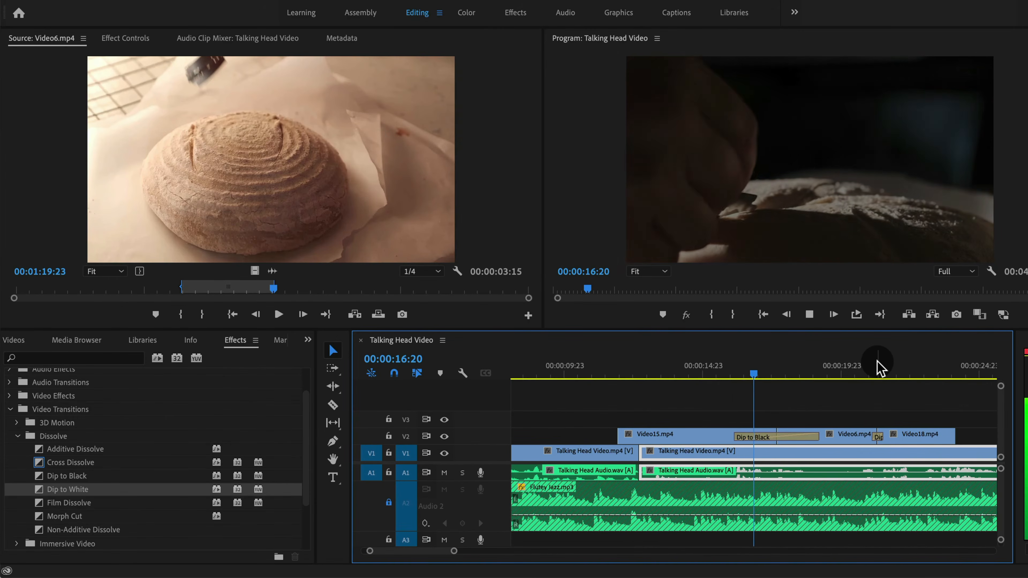
key("space")
key("minus")
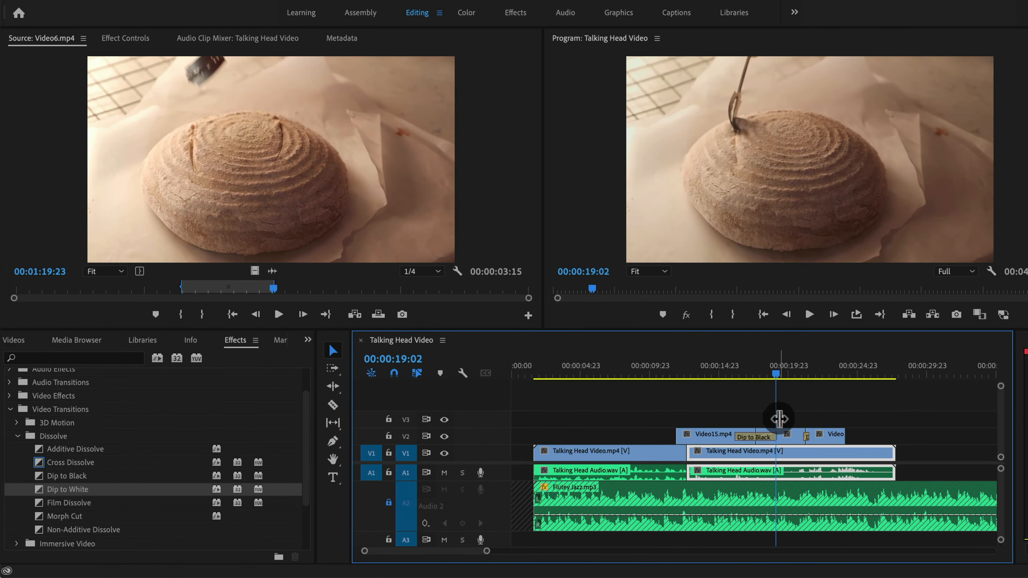
Collapse Video Transitions and expand Video Effects > Stylize in the Effects panel
left_click(713, 375)
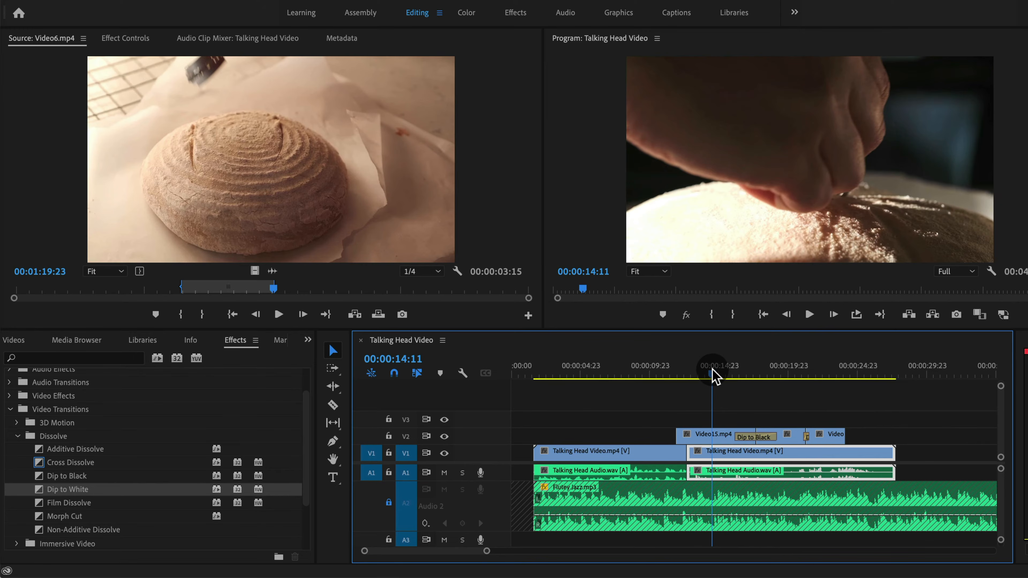
left_click(20, 436)
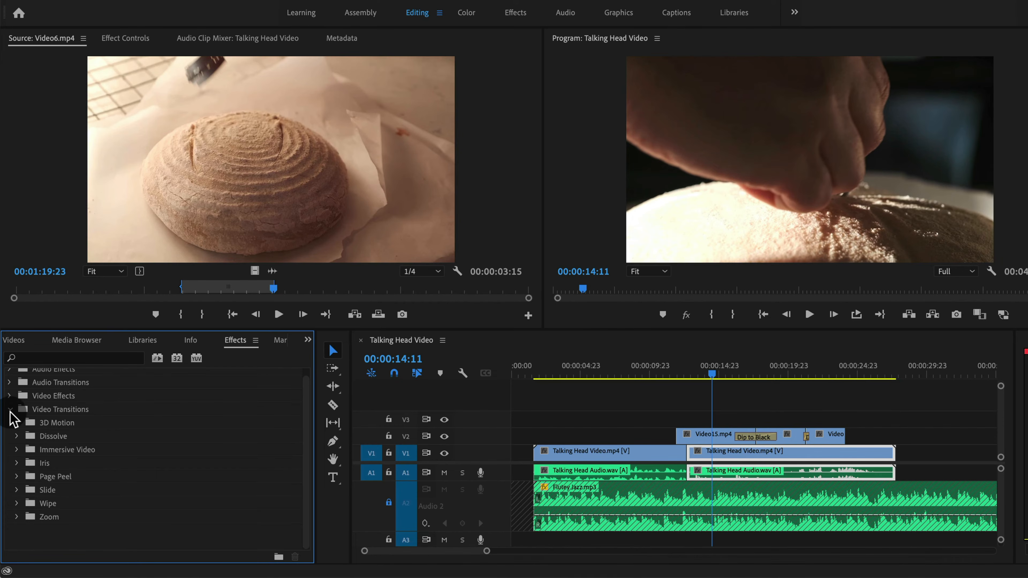
left_click(11, 412)
left_click(9, 429)
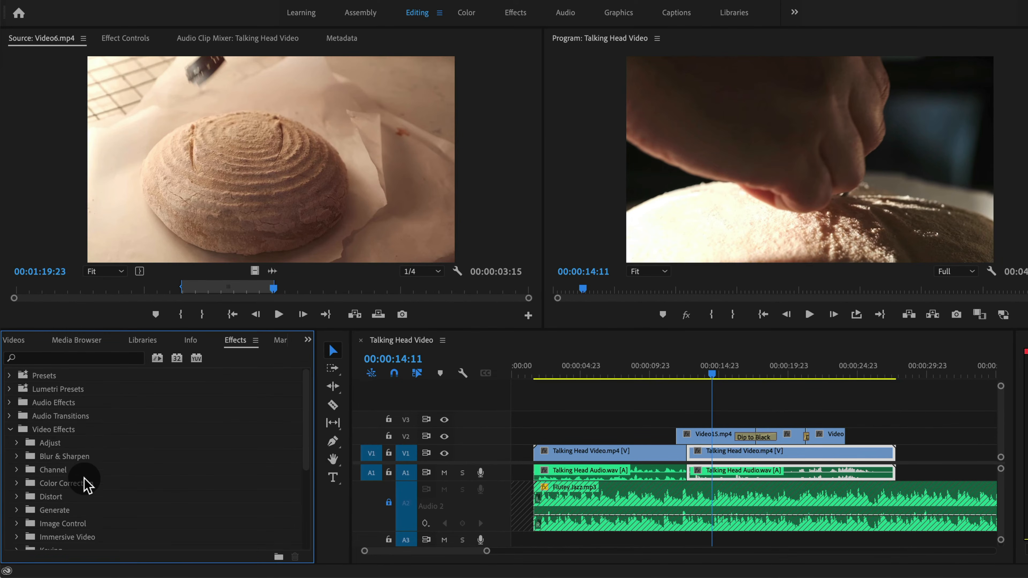
scroll(104, 494, "down", 3)
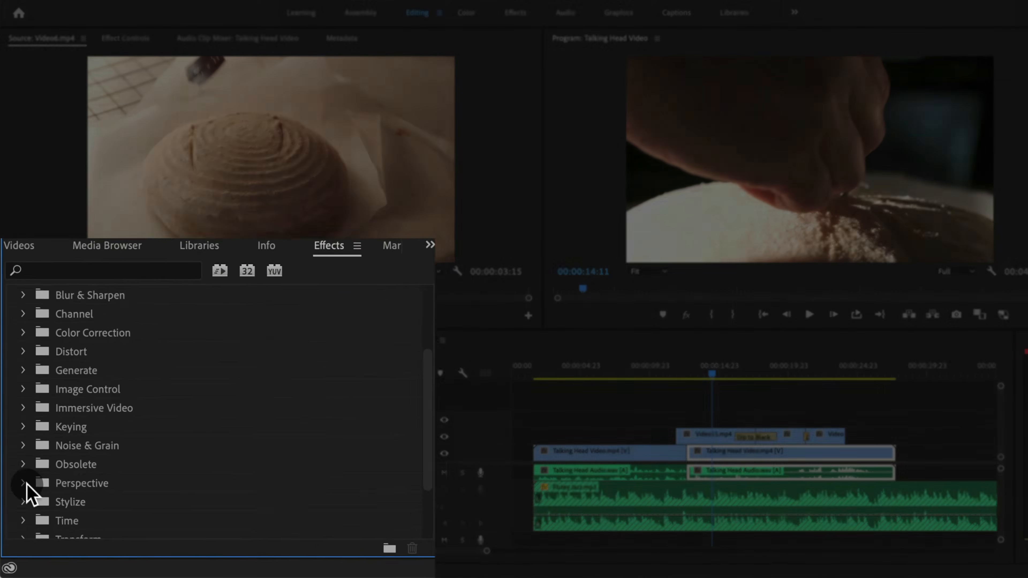
scroll(19, 510, "down", 1)
left_click(28, 449)
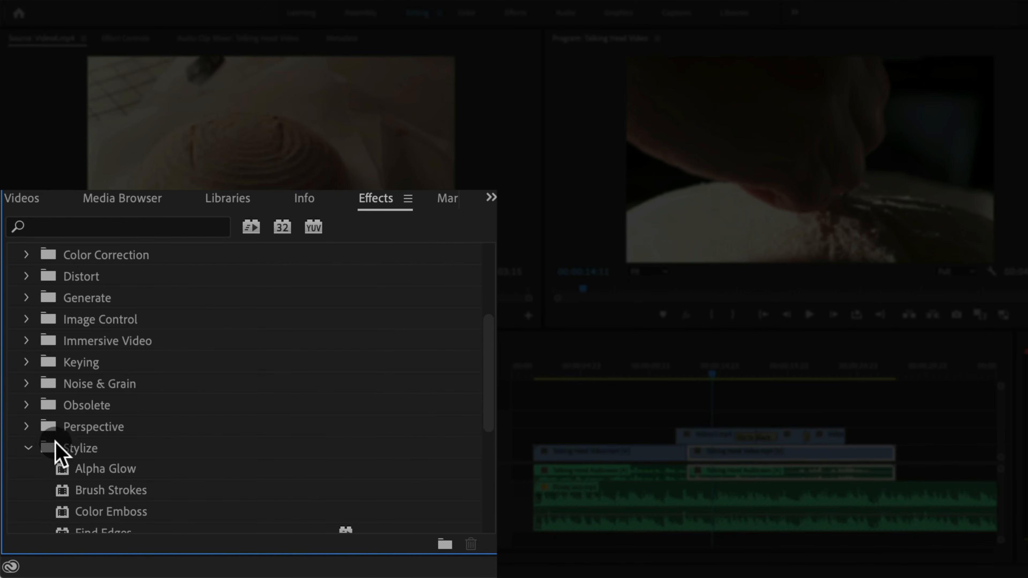
scroll(73, 446, "down", 2)
Apply the Brush Strokes effect to the first Talking Head Video clip and preview its start
left_click(683, 374)
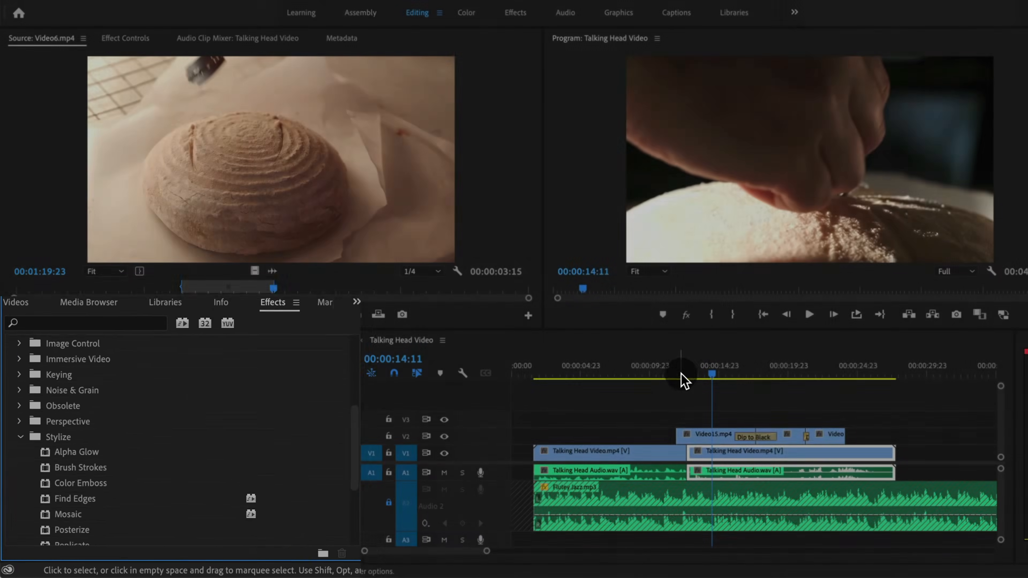
left_click_drag(683, 374, 586, 373)
scroll(146, 506, "down", 2)
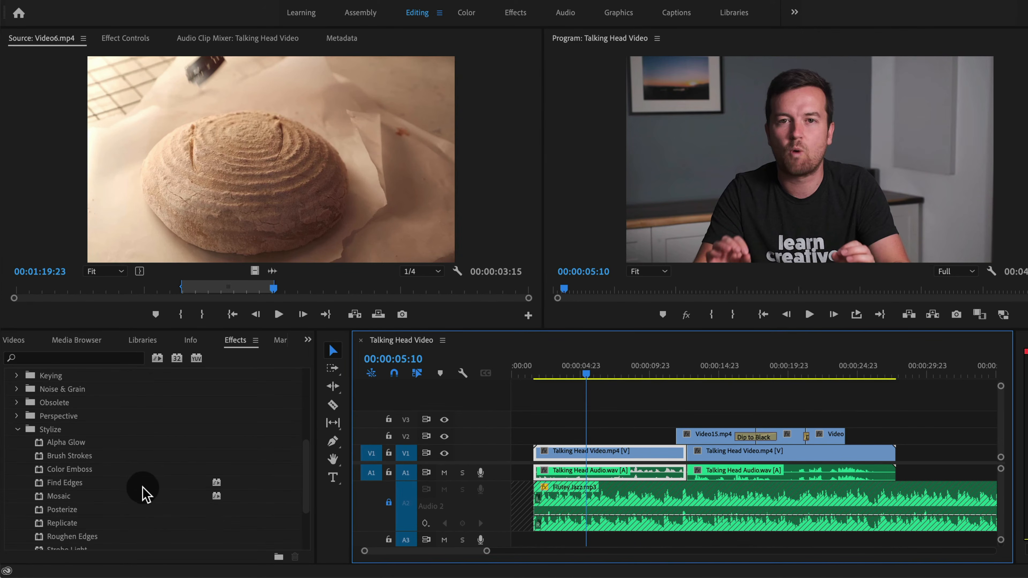
scroll(142, 494, "down", 2)
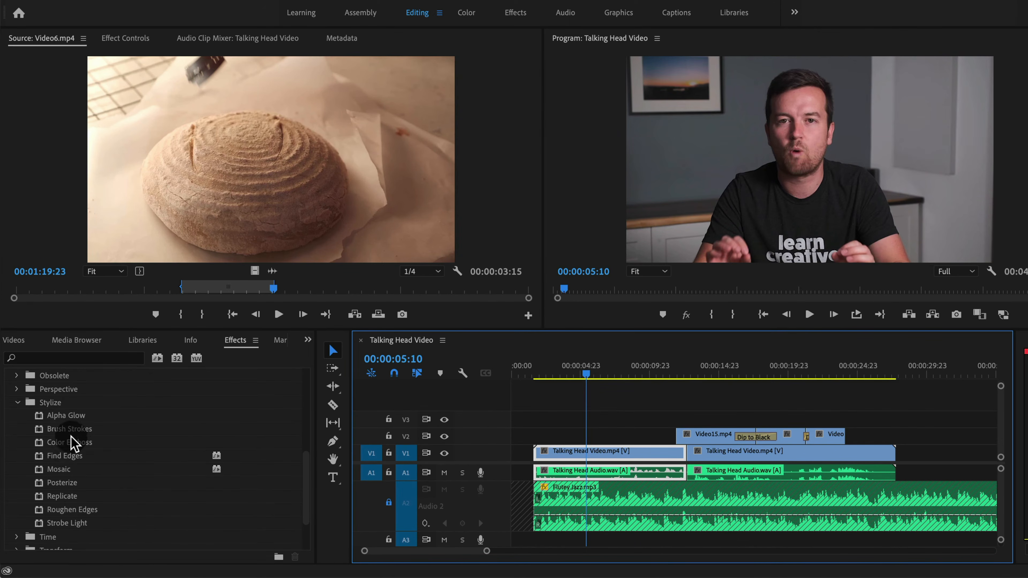
mouse_move(70, 429)
left_mouse_down()
mouse_move(407, 427)
mouse_move(589, 455)
left_mouse_up()
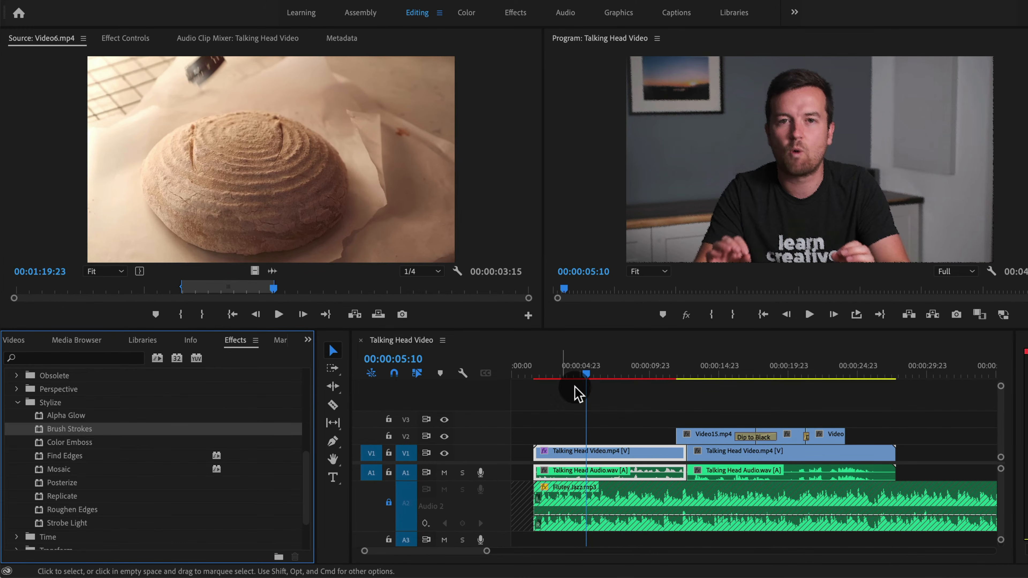
left_click_drag(594, 374, 606, 374)
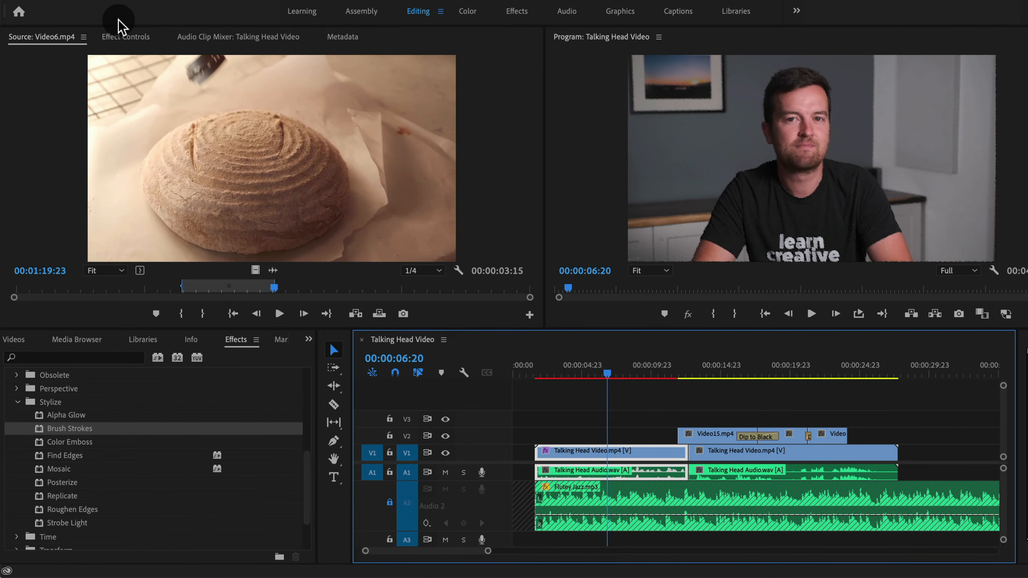
Open Effect Controls for the first Talking Head Video clip, try scaling it to 85, and undo
left_click(124, 37)
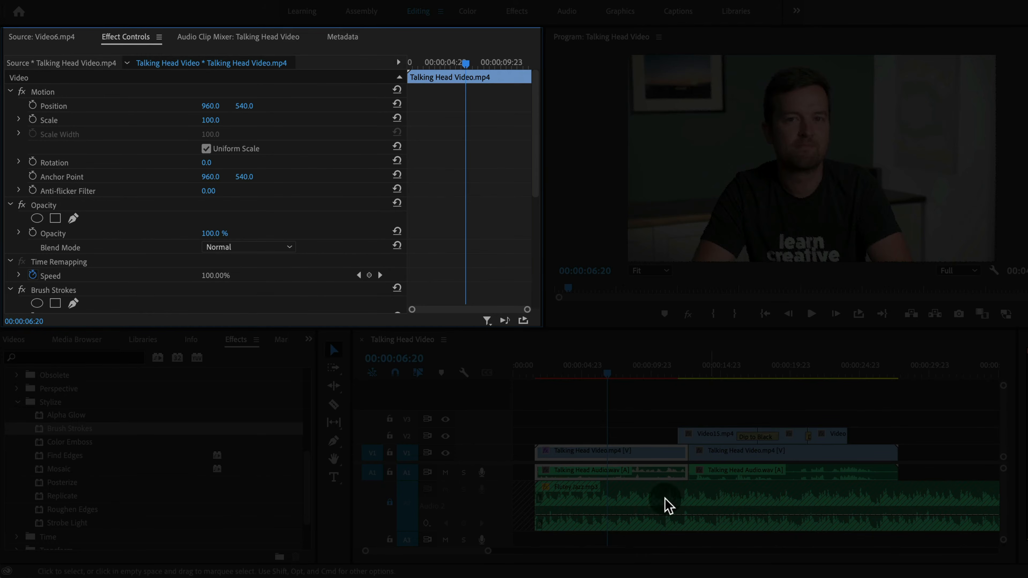
left_click(559, 432)
left_click(579, 458)
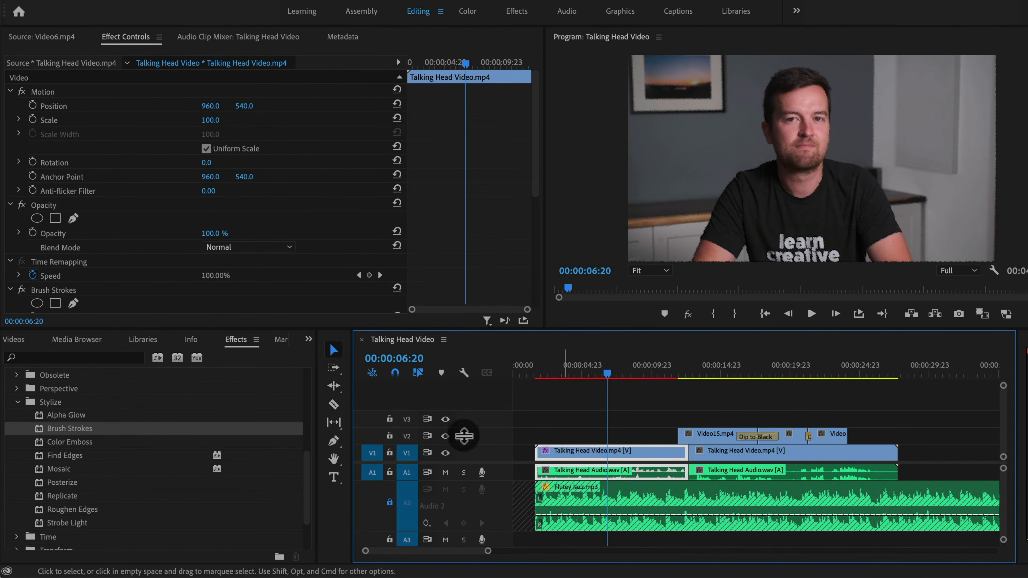
scroll(498, 186, "down", 3)
scroll(498, 186, "up", 3)
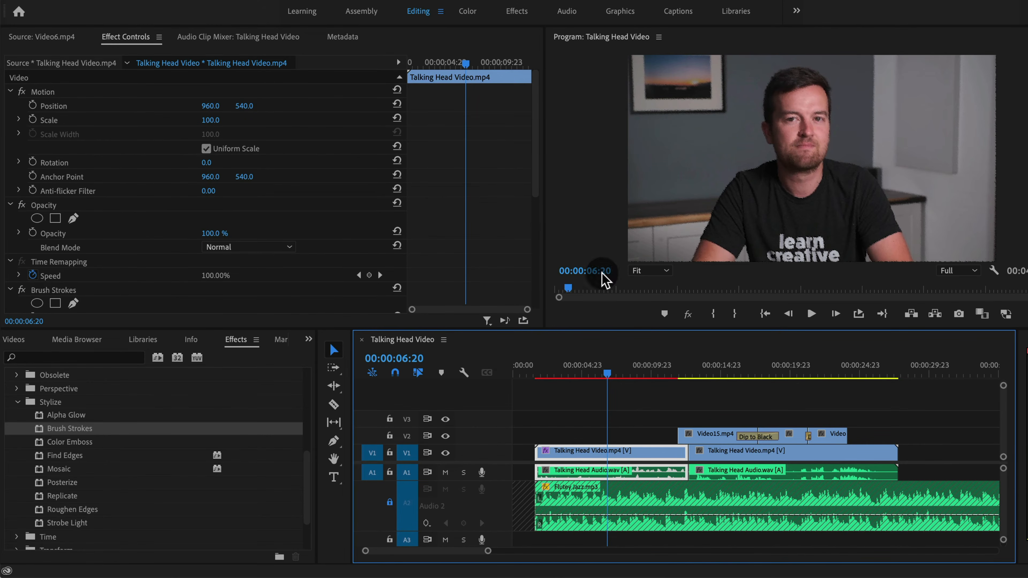
scroll(510, 183, "down", 1)
scroll(519, 168, "up", 1)
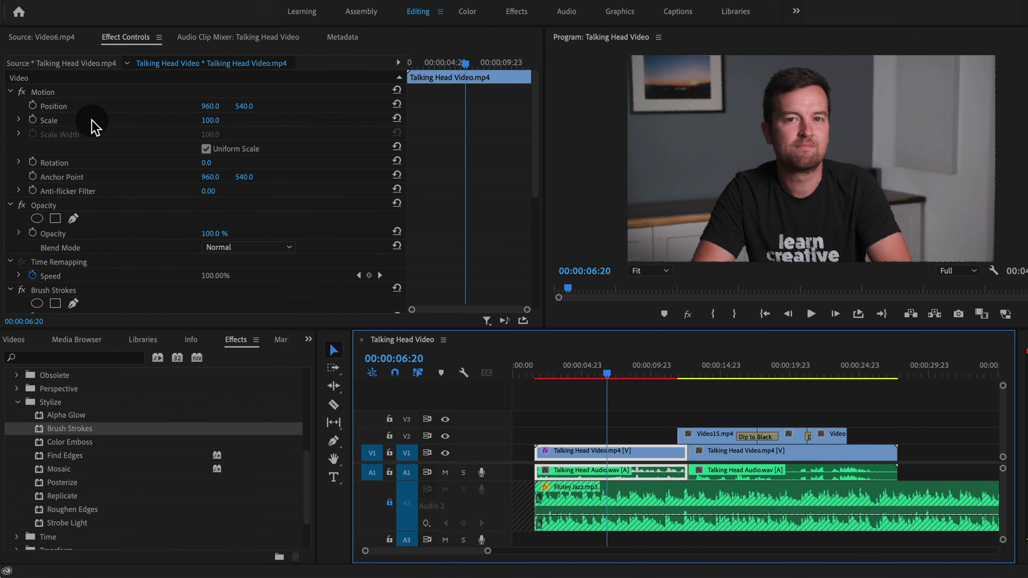
mouse_move(340, 66)
left_mouse_down()
mouse_move(361, 66)
mouse_move(334, 66)
left_mouse_up()
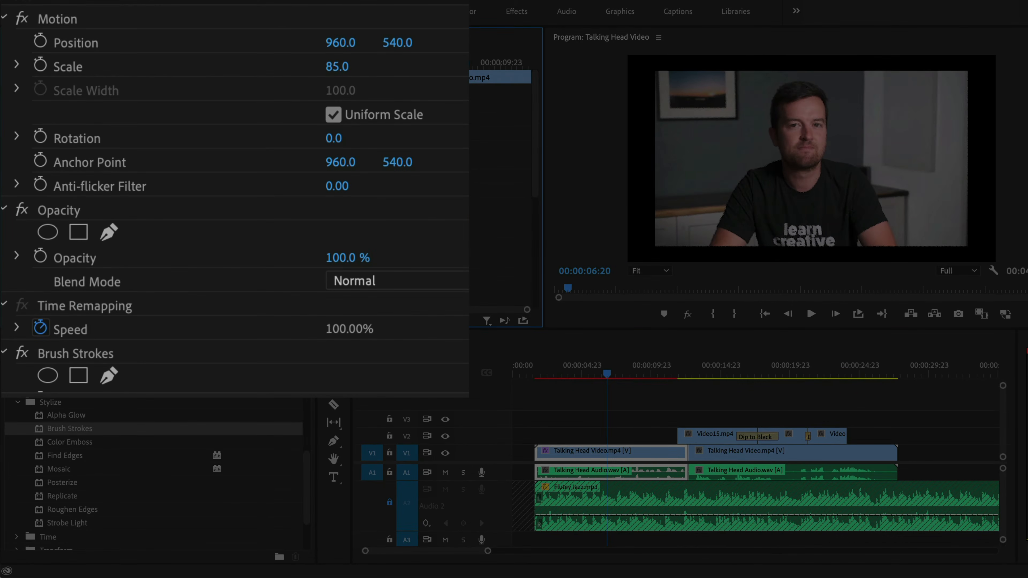
key("super+z")
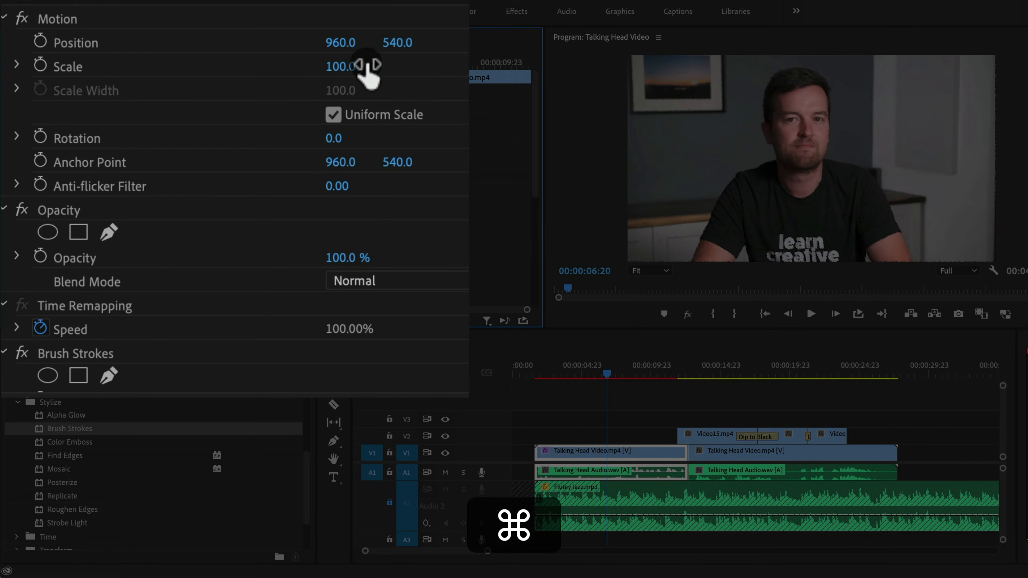
Adjust the clip's Motion to Position X 877 and Scale 114
left_click_drag(342, 43, 304, 43)
key("super+z")
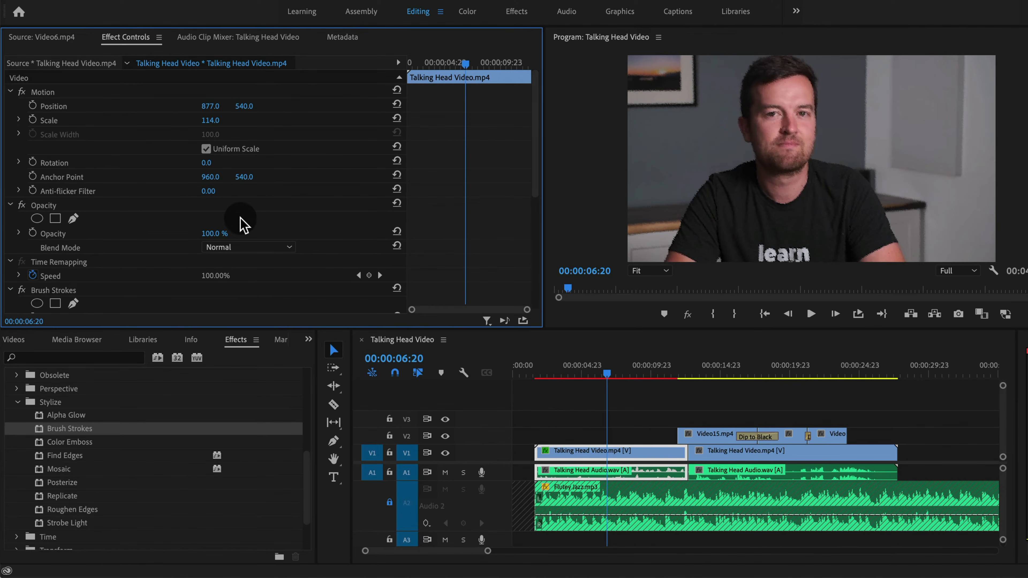
mouse_move(211, 233)
left_mouse_down()
mouse_move(186, 233)
mouse_move(211, 234)
left_mouse_up()
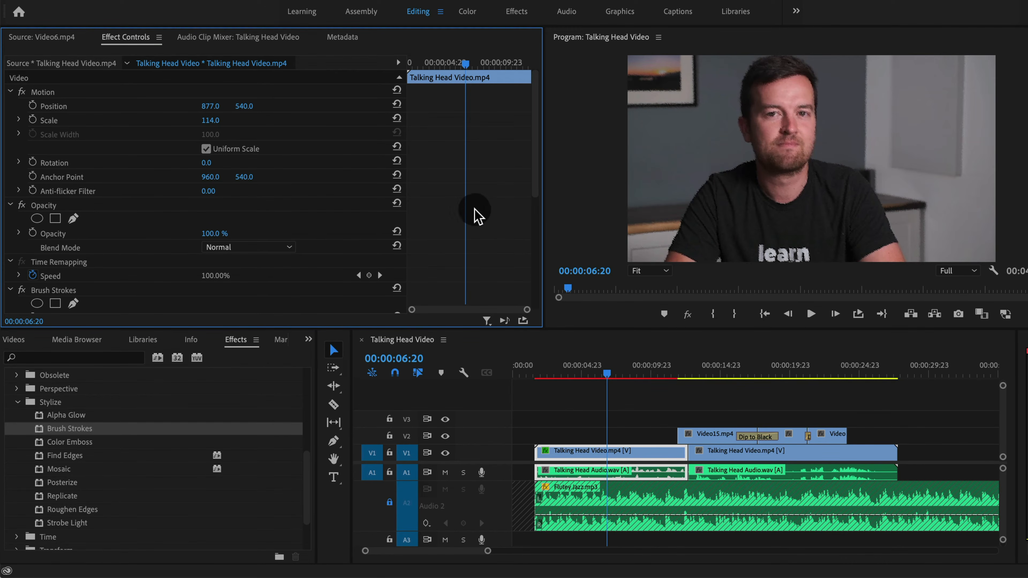
Remove the Brush Strokes effect from the first Talking Head Video clip
left_click(53, 289)
scroll(484, 219, "down", 5)
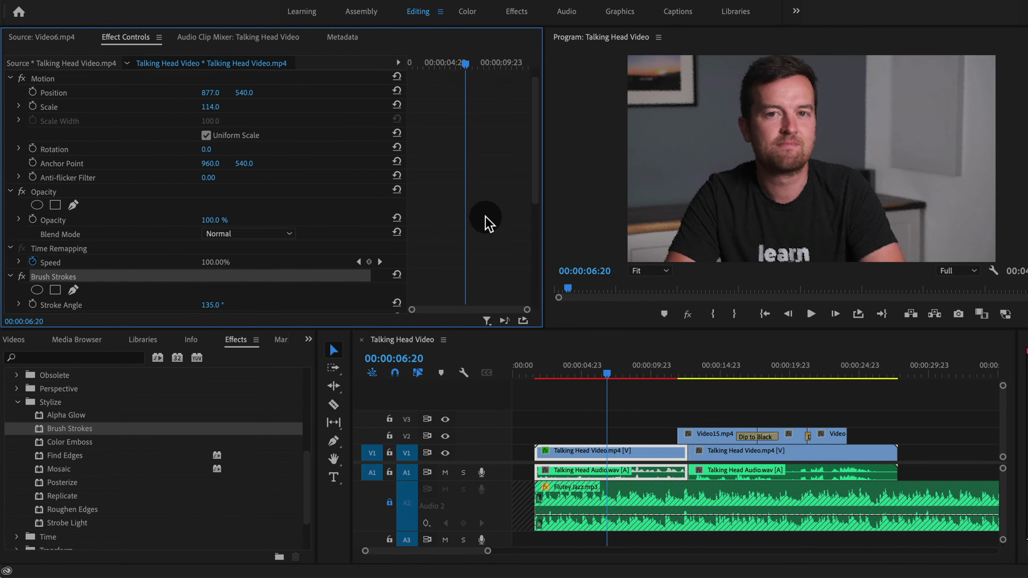
scroll(484, 221, "down", 1)
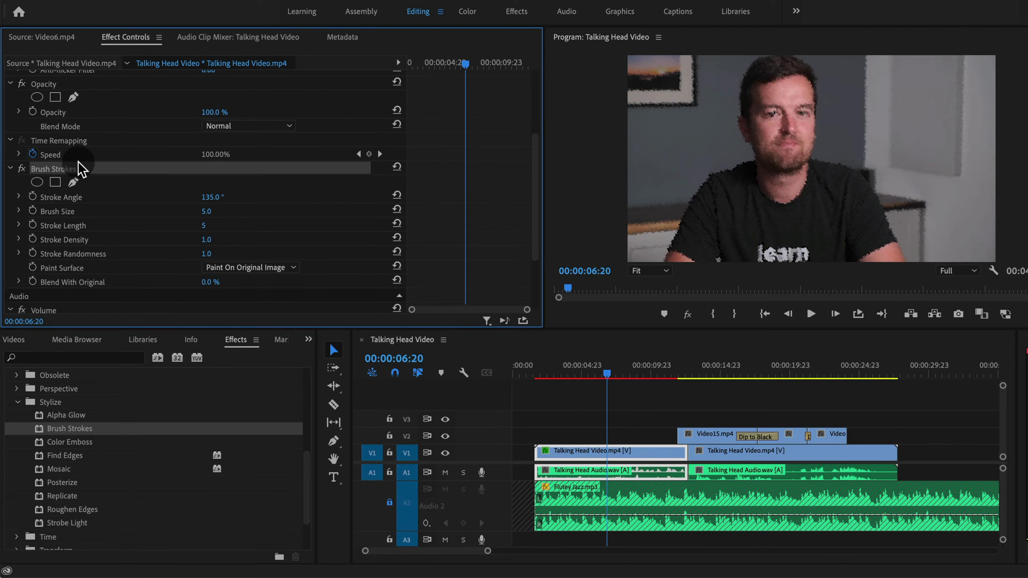
key("BackSpace")
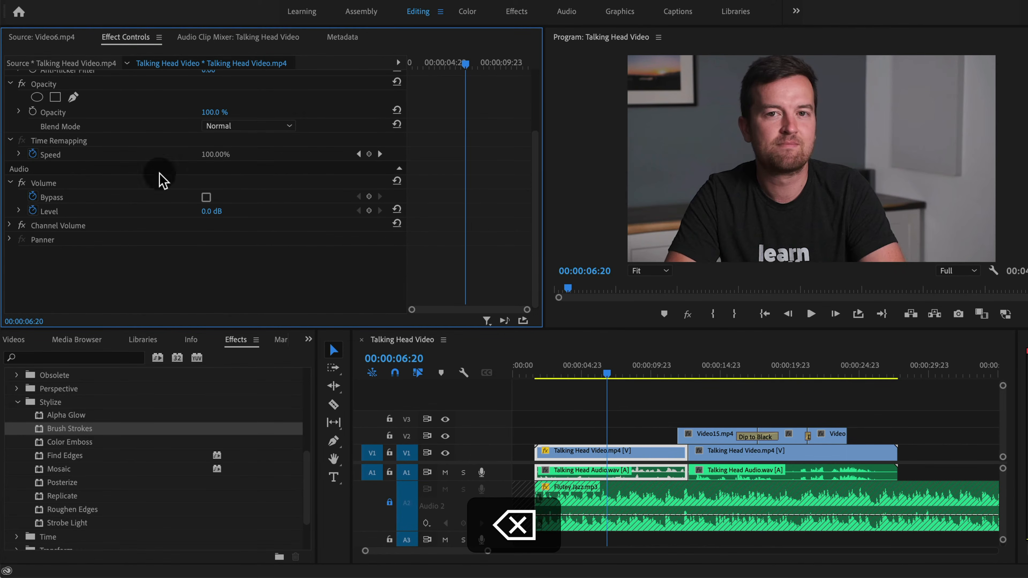
key("super+z")
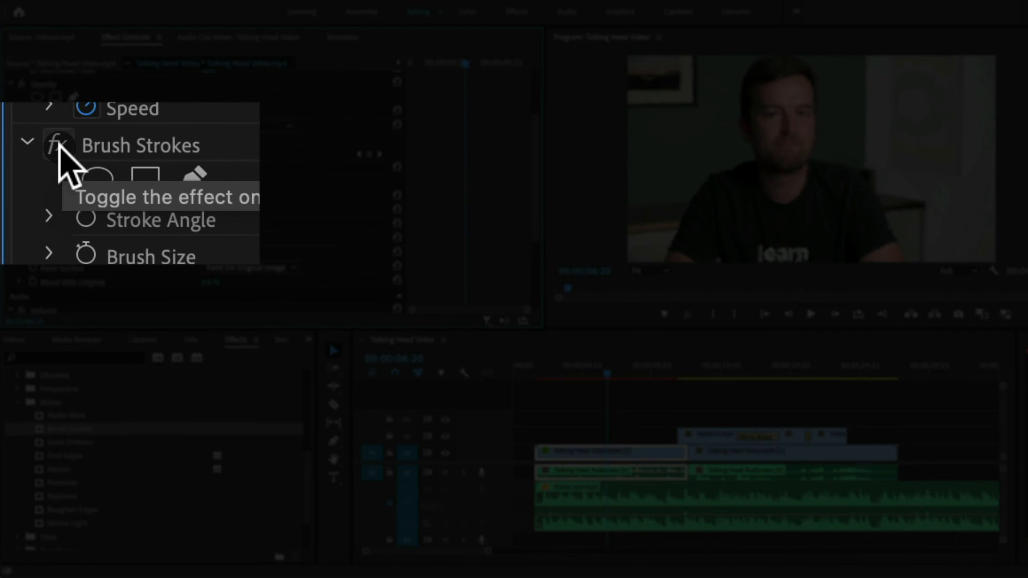
left_click(206, 142)
key("BackSpace")
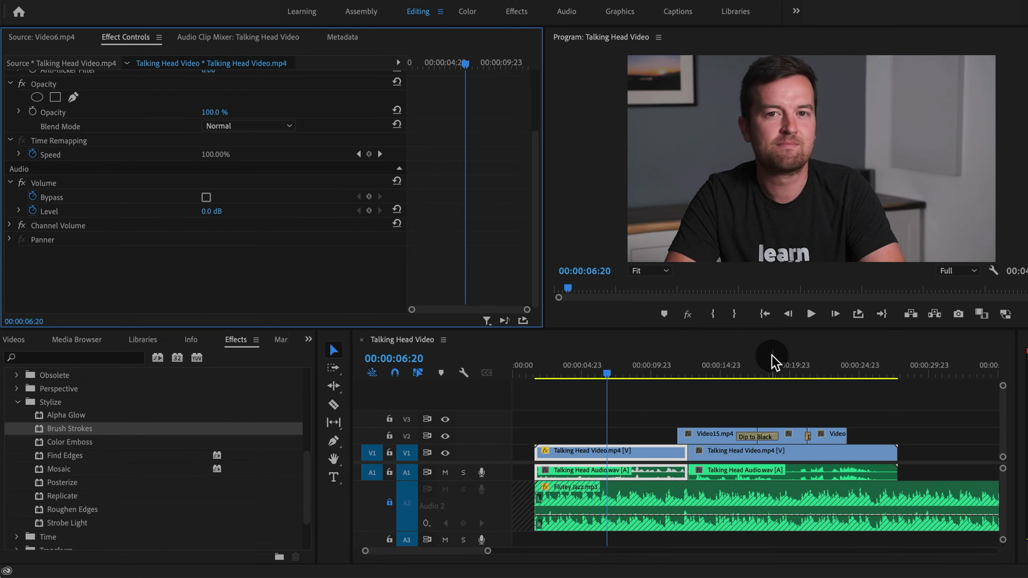
left_click(16, 402)
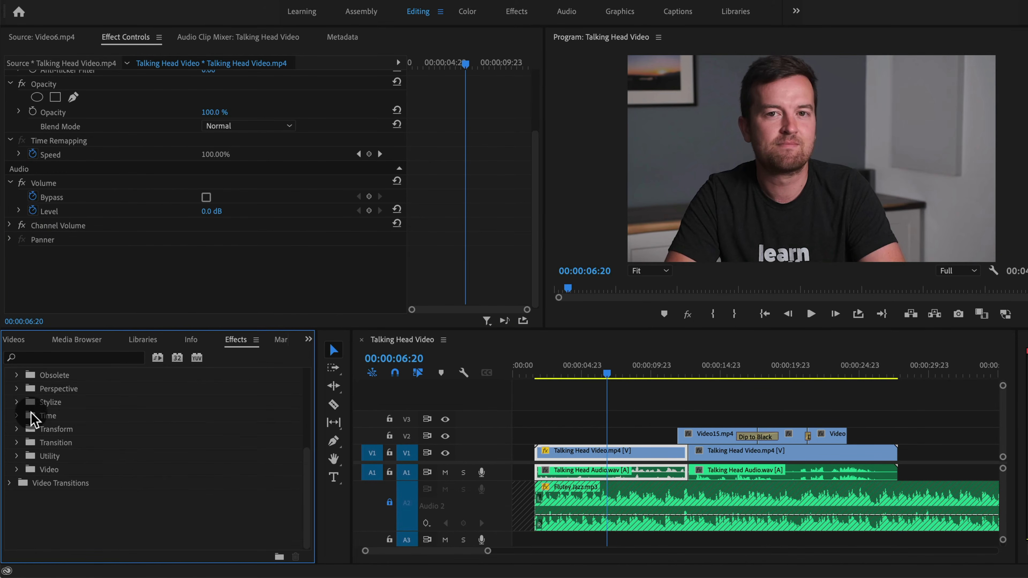
scroll(207, 460, "up", 10)
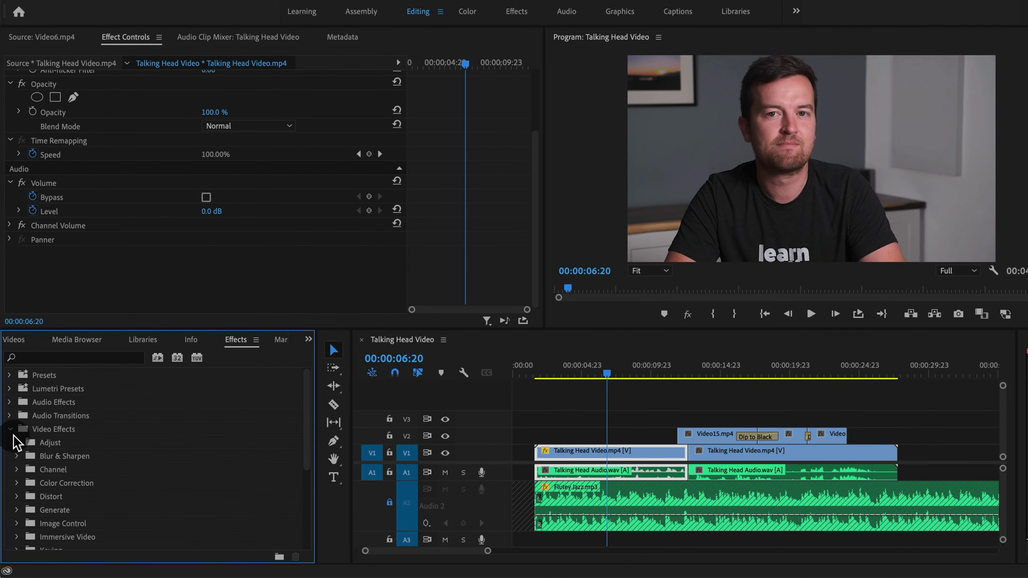
left_click(10, 430)
scroll(459, 265, "up", 5)
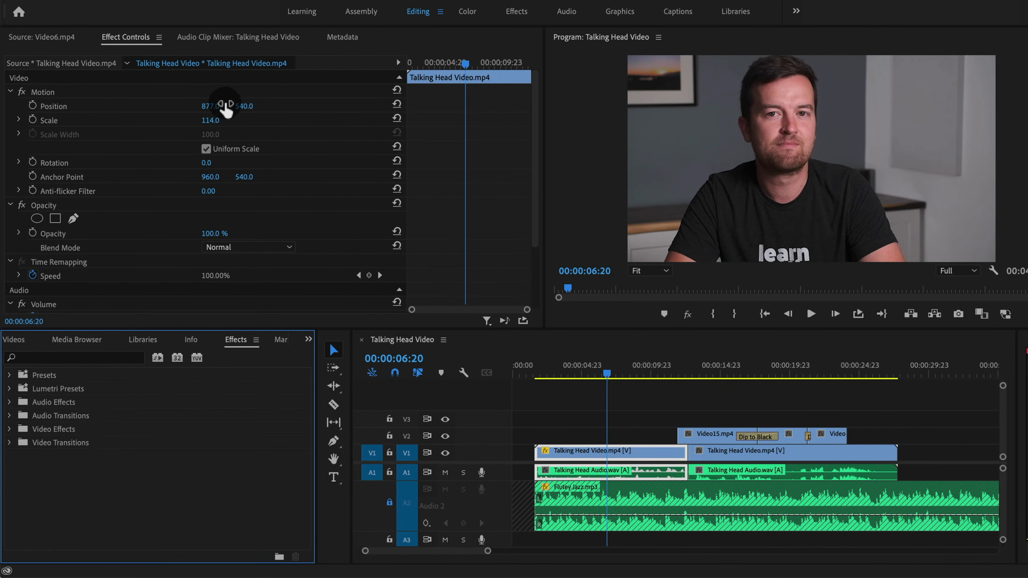
scroll(498, 166, "down", 5)
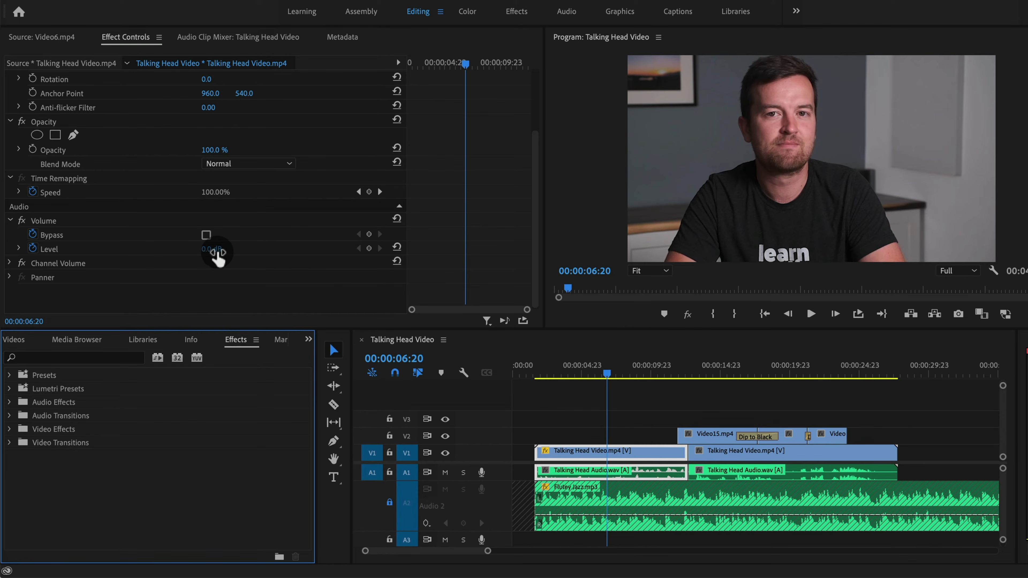
Open the Essential Sound panel and resize the neighbouring panels to make room for it
left_click(786, 424)
key("minus")
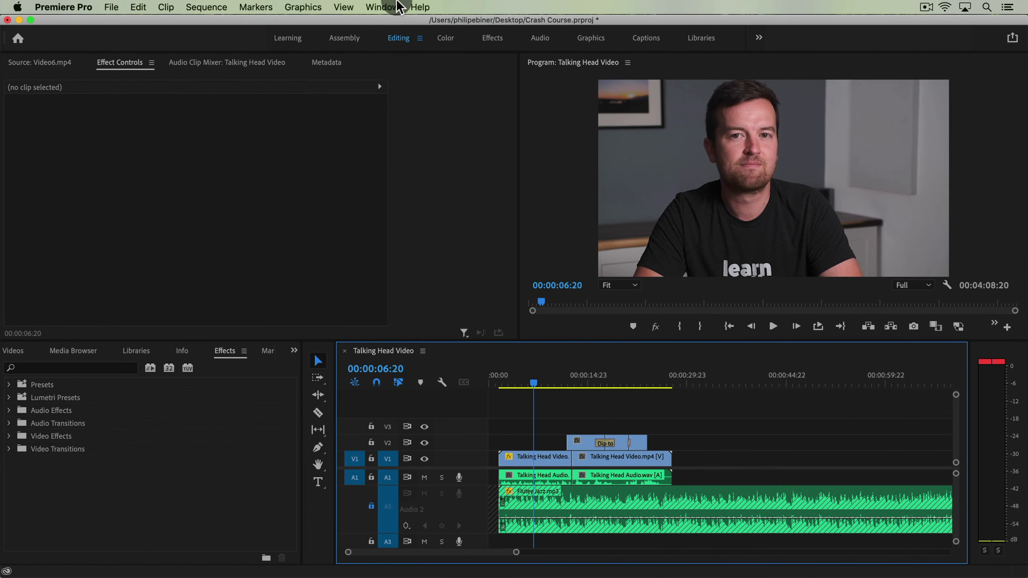
left_click(398, 7)
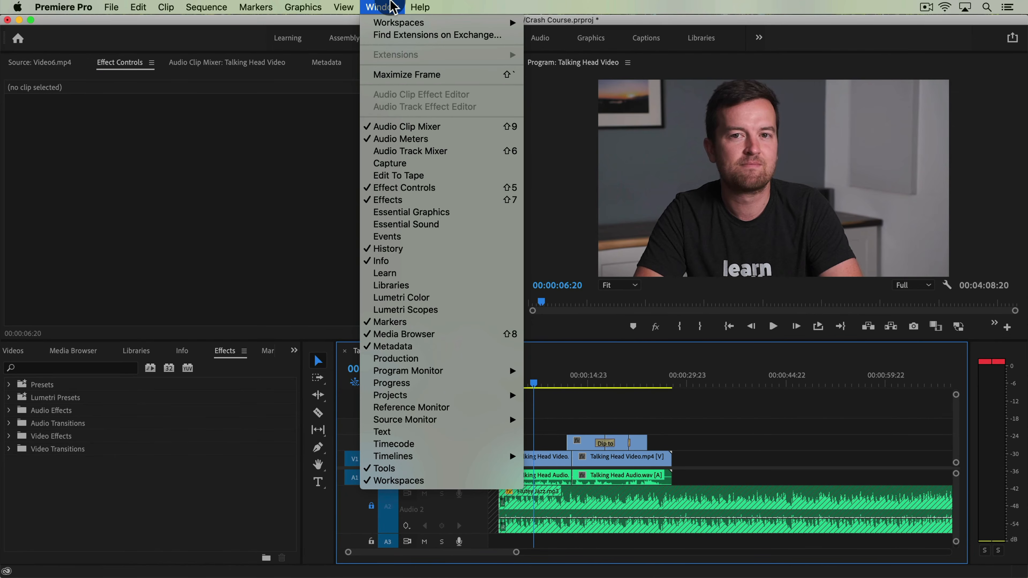
left_click(404, 224)
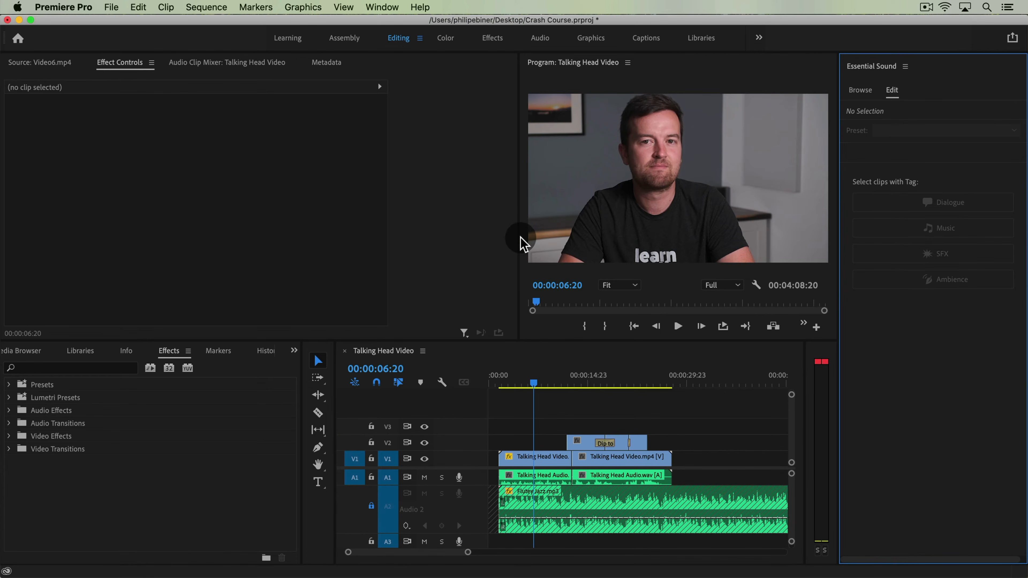
left_click_drag(520, 238, 376, 232)
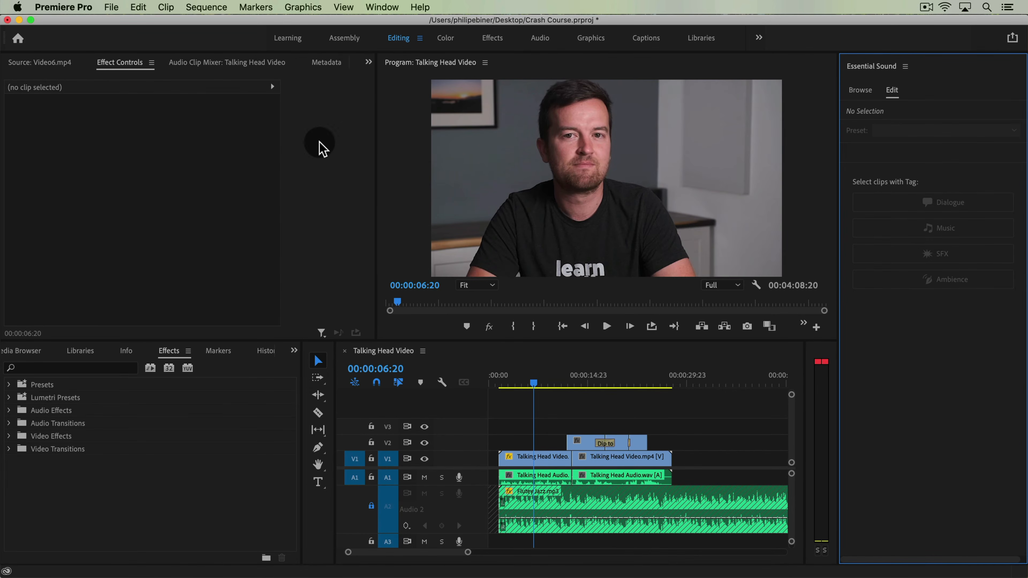
left_click_drag(374, 131, 301, 146)
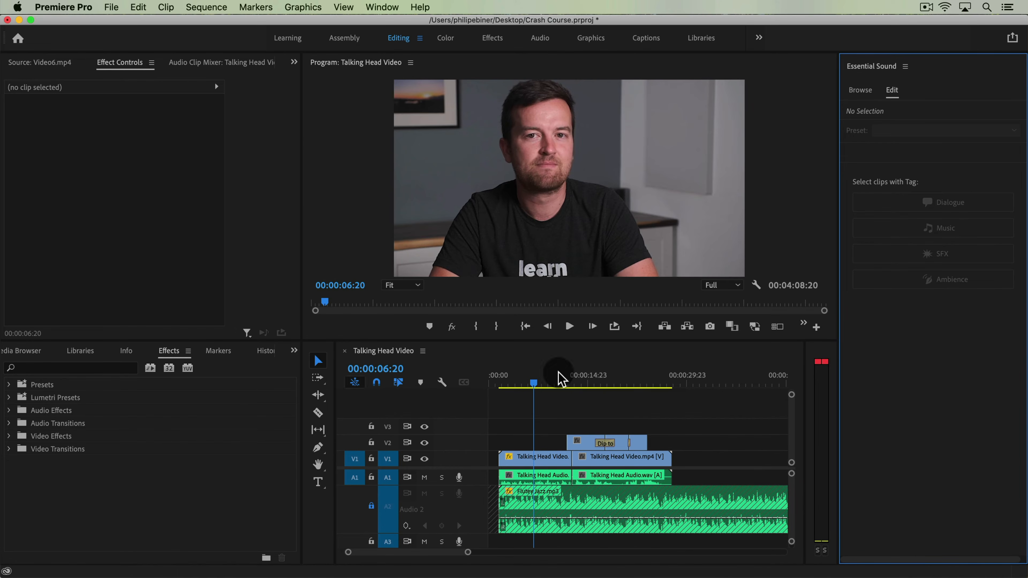
left_click_drag(838, 119, 751, 140)
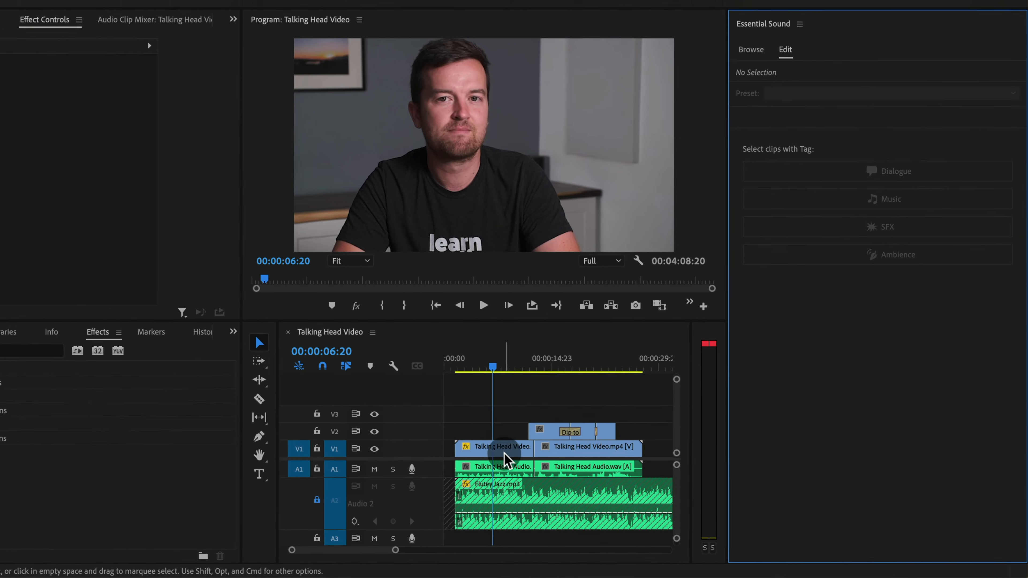
Select both Talking Head Audio clips and tag them as Dialogue in Essential Sound
left_click(496, 470)
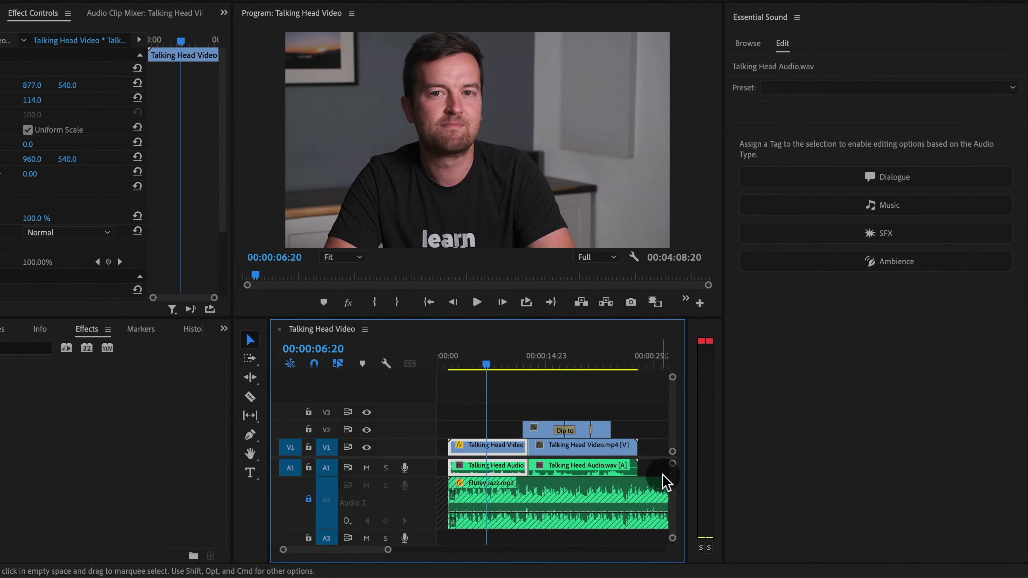
left_click_drag(664, 479, 453, 436)
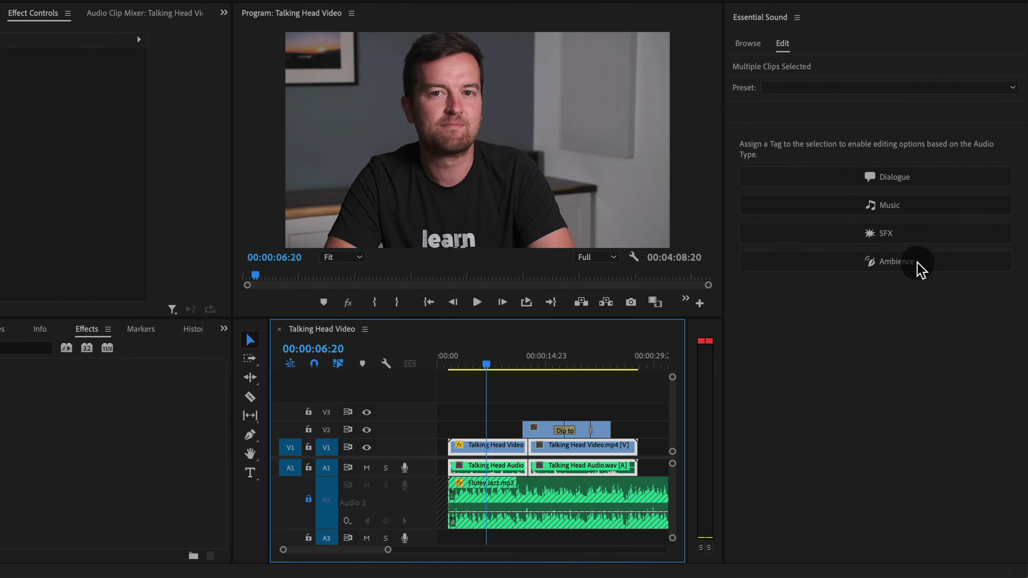
left_click(652, 462)
left_click_drag(656, 479, 450, 454)
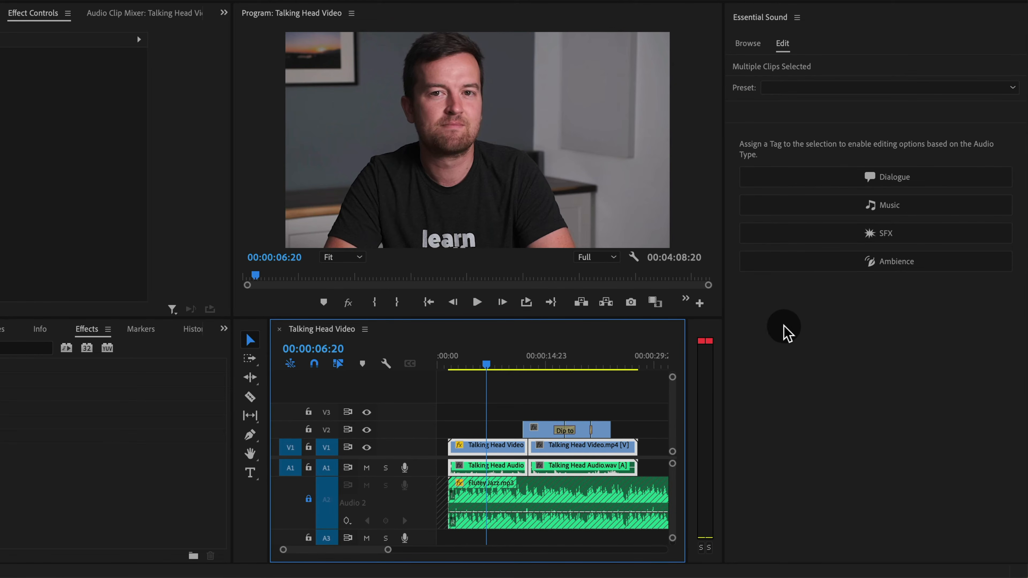
left_click(874, 178)
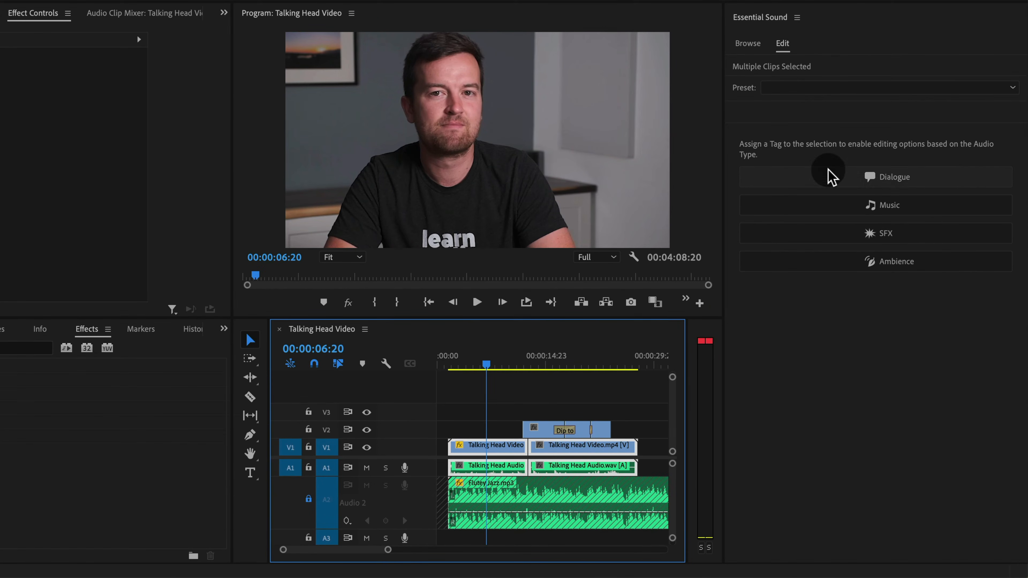
left_click(833, 176)
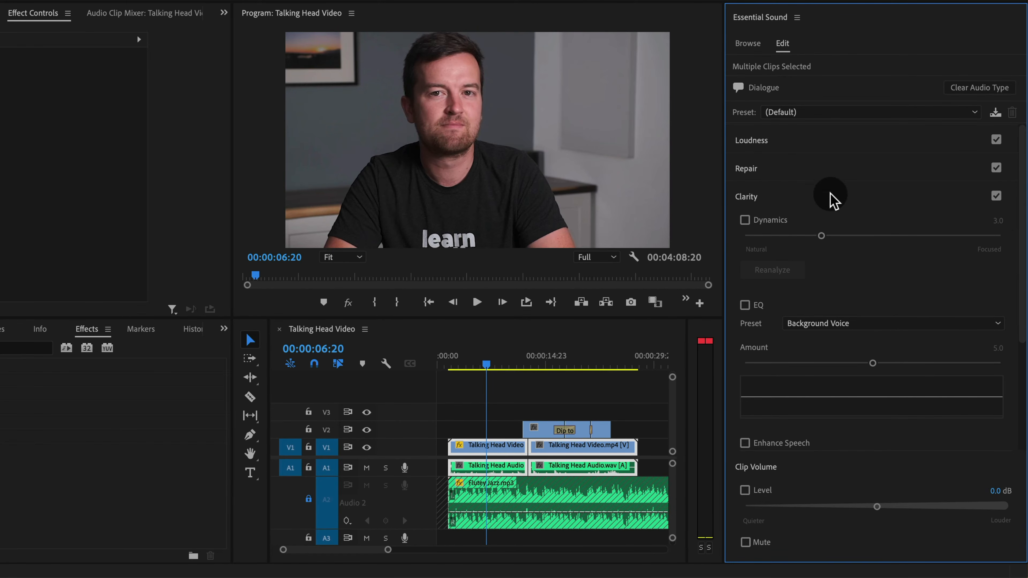
Auto-match the dialogue loudness and enable Reduce Noise at 2.5 and Reduce Reverb at 3.7
left_click(795, 150)
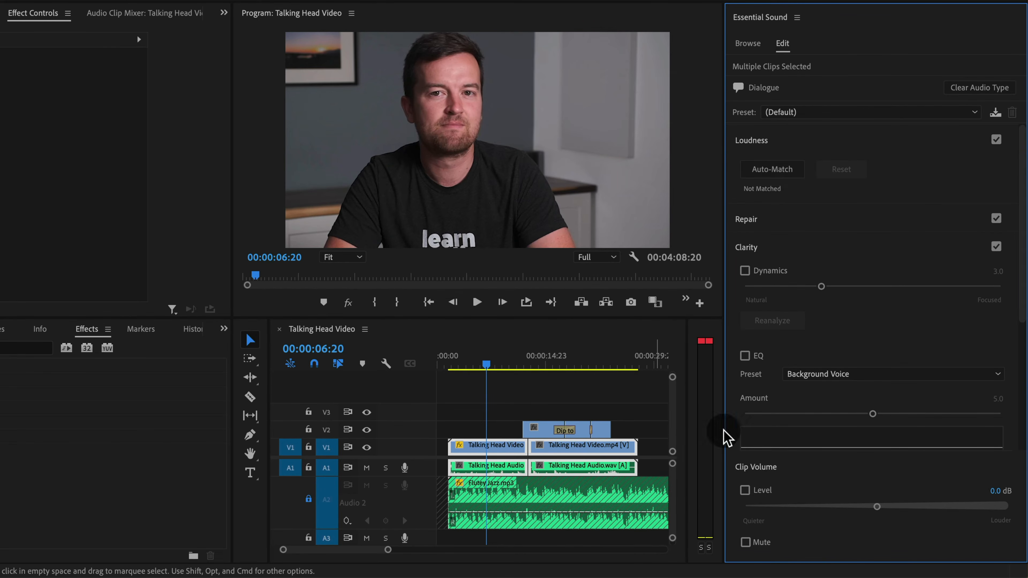
left_click(790, 170)
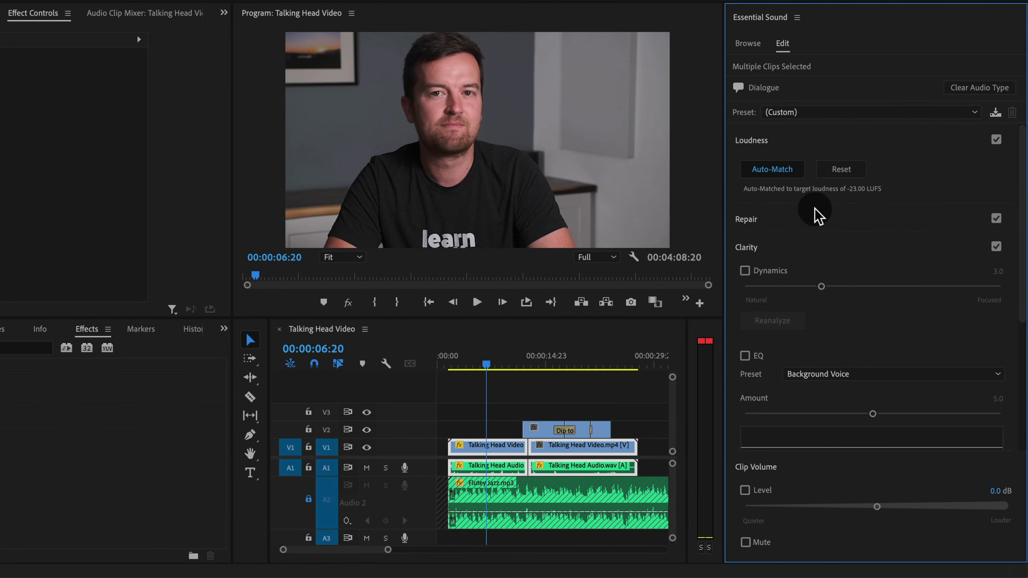
left_click(811, 222)
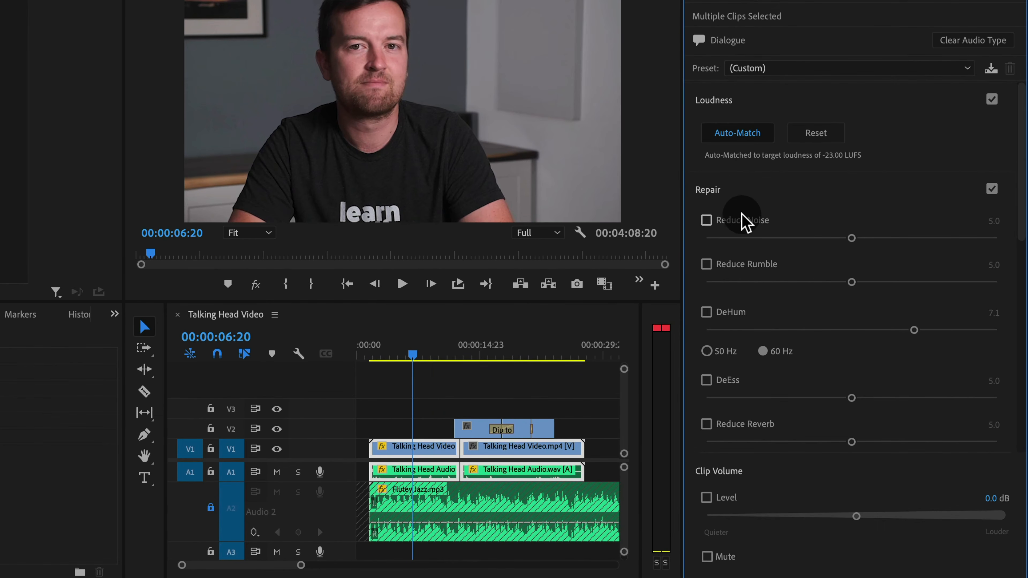
left_click(743, 223)
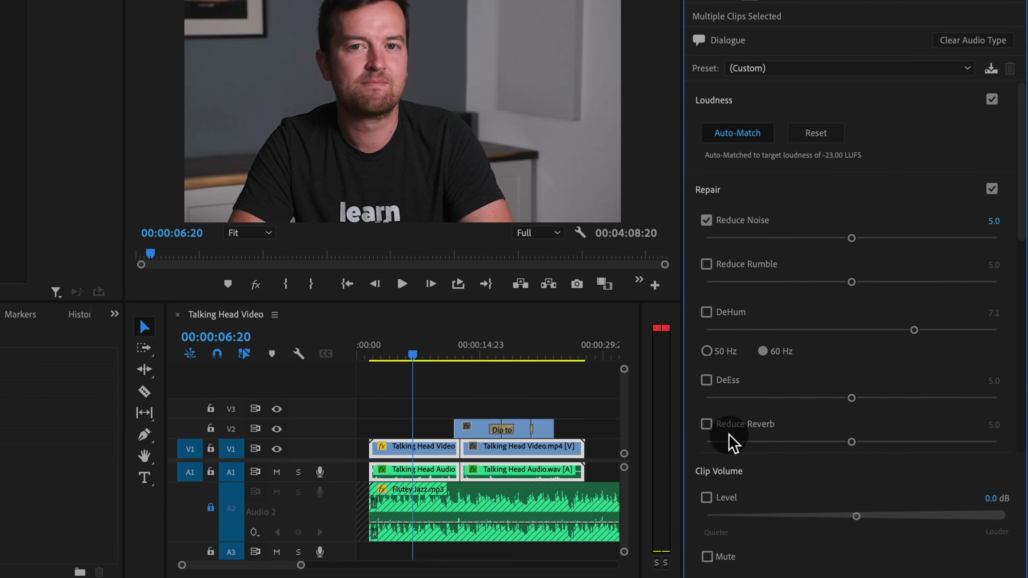
left_click(743, 425)
left_click_drag(852, 238, 780, 239)
left_click_drag(852, 442, 810, 443)
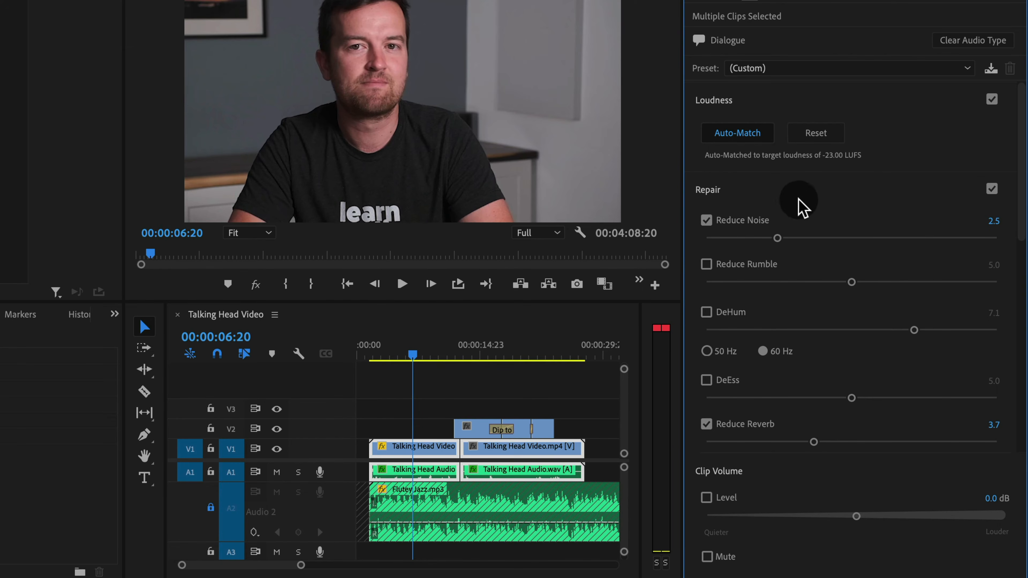
Enable the dialogue EQ with the Vocal Presence preset and set its amount to 1.3
left_click_drag(1022, 130, 996, 280)
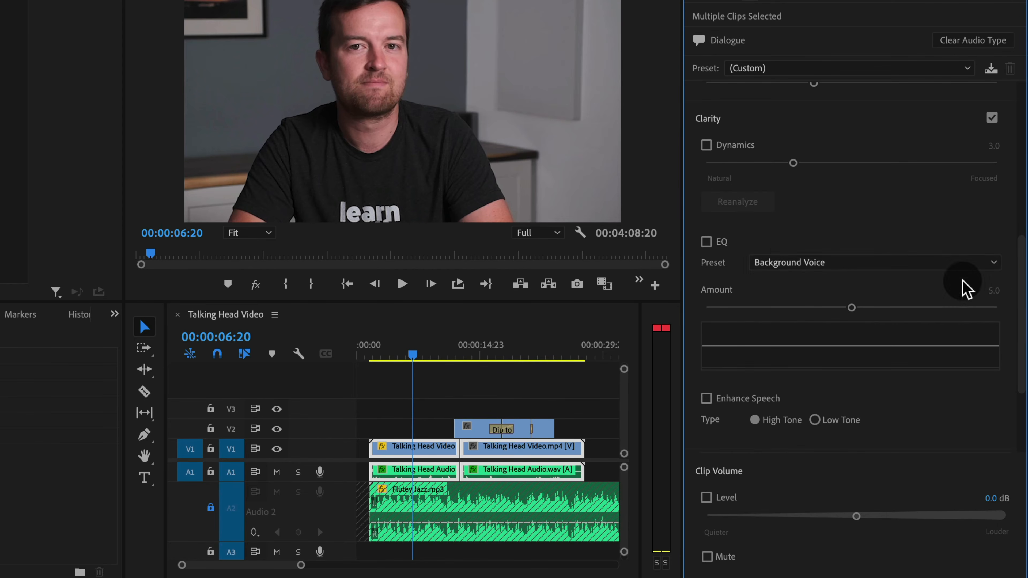
left_click(719, 245)
left_click(803, 266)
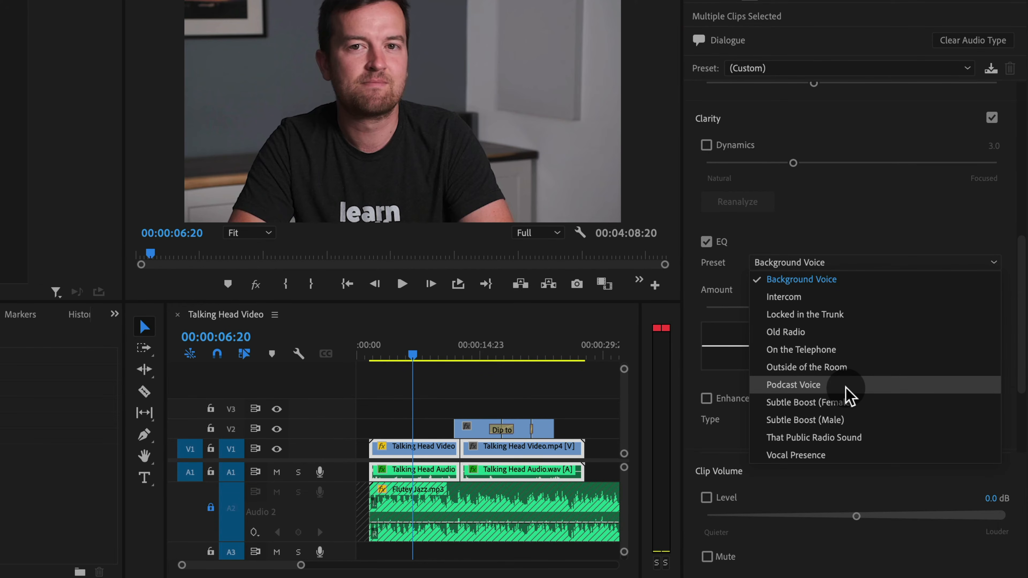
left_click(842, 456)
left_click_drag(852, 308, 753, 340)
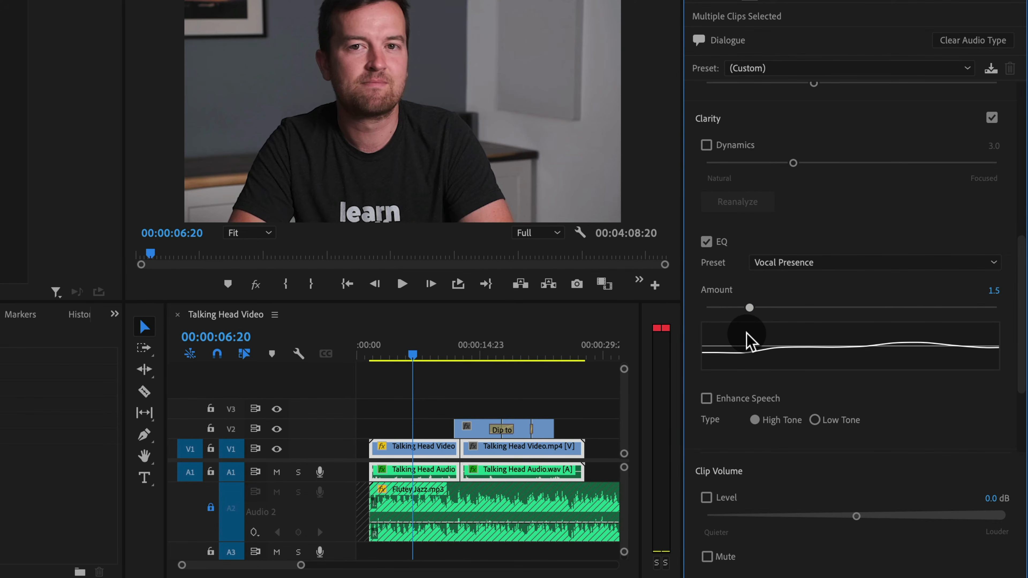
mouse_move(747, 331)
left_mouse_down()
mouse_move(902, 328)
mouse_move(737, 338)
mouse_move(746, 334)
mouse_move(741, 344)
left_mouse_up()
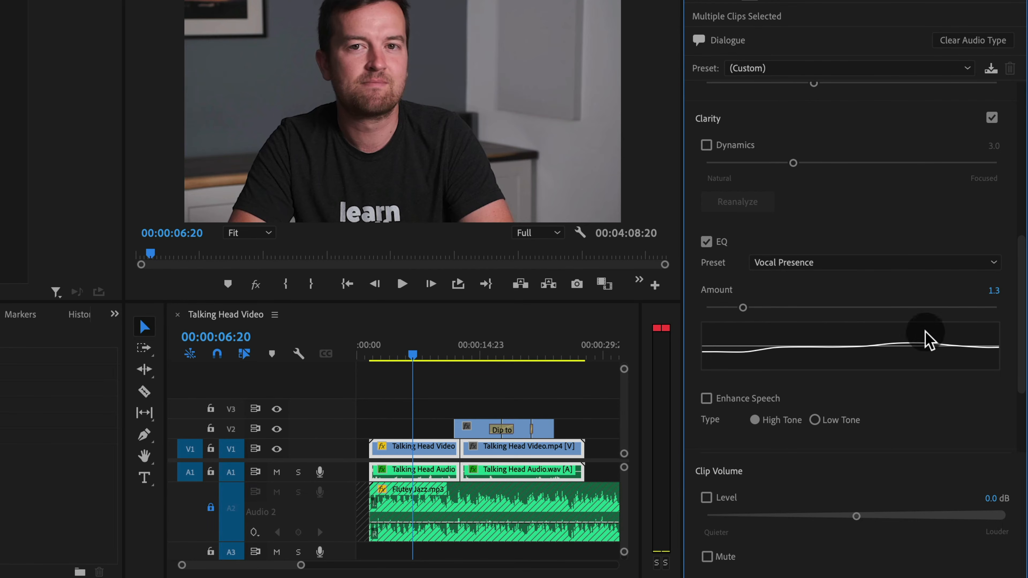
Play back the sequence briefly to hear the cleaned-up dialogue
left_click_drag(1025, 258, 1023, 37)
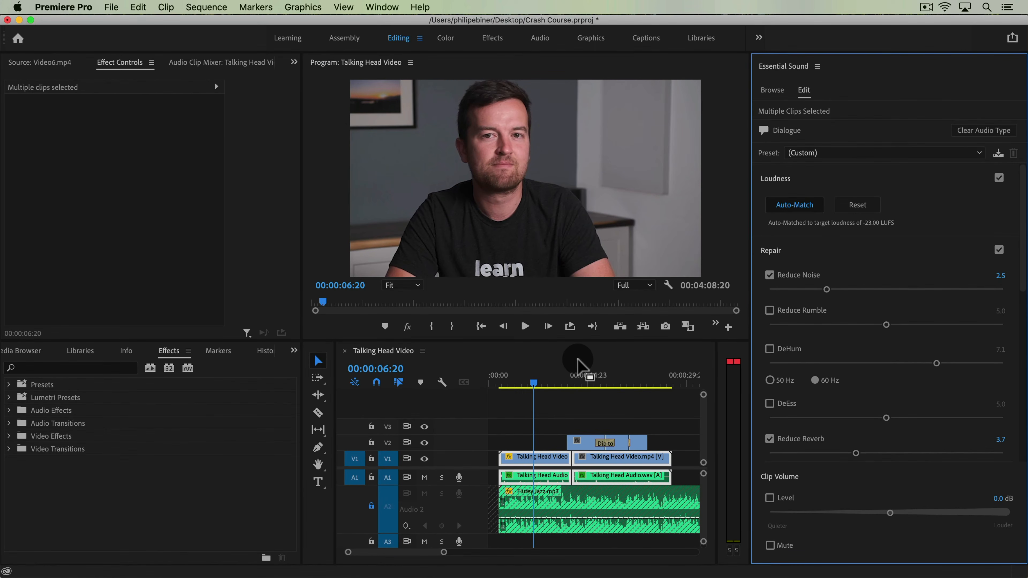
key("space")
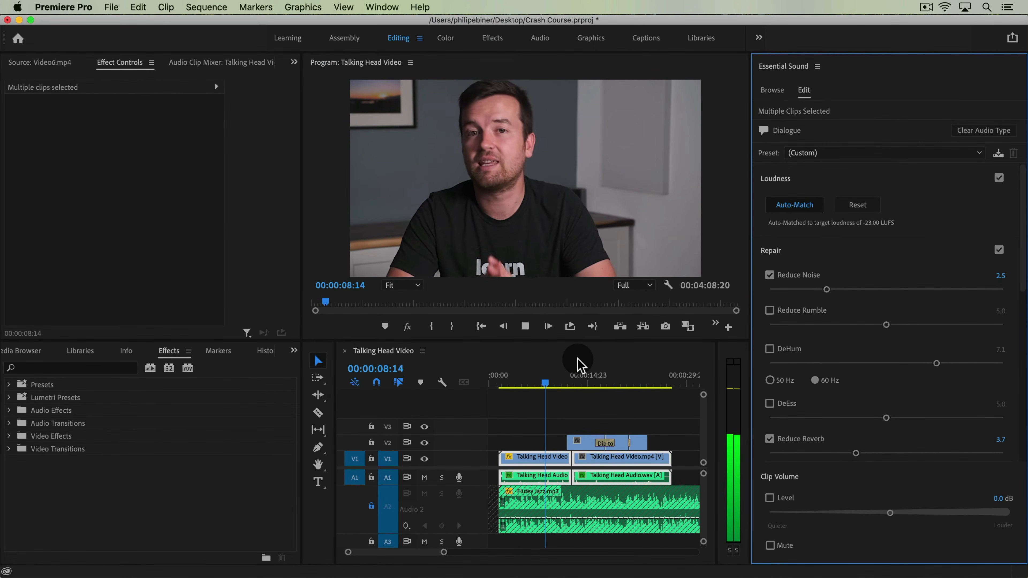
key("space")
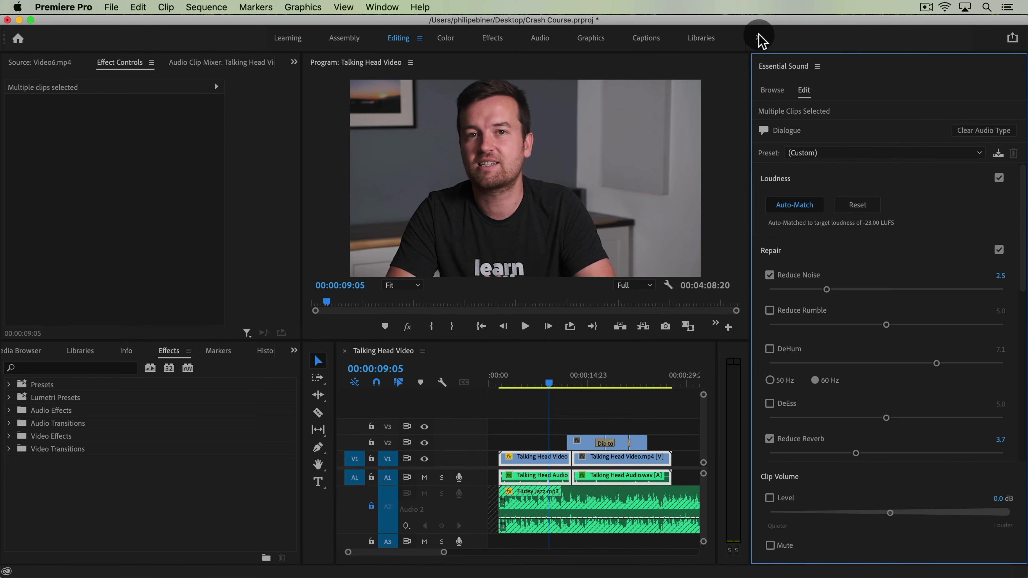
Open Lumetri Color for the first Talking Head Video clip and set Temperature 13.5, Exposure 0.5, Shadows -19.7, Highlights 16.6
left_click(382, 8)
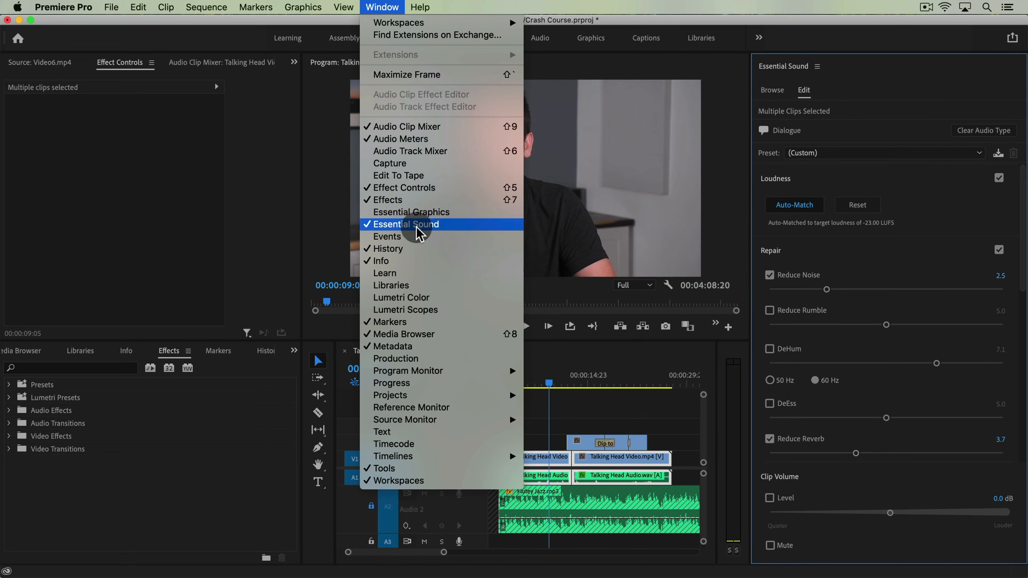
left_click(424, 298)
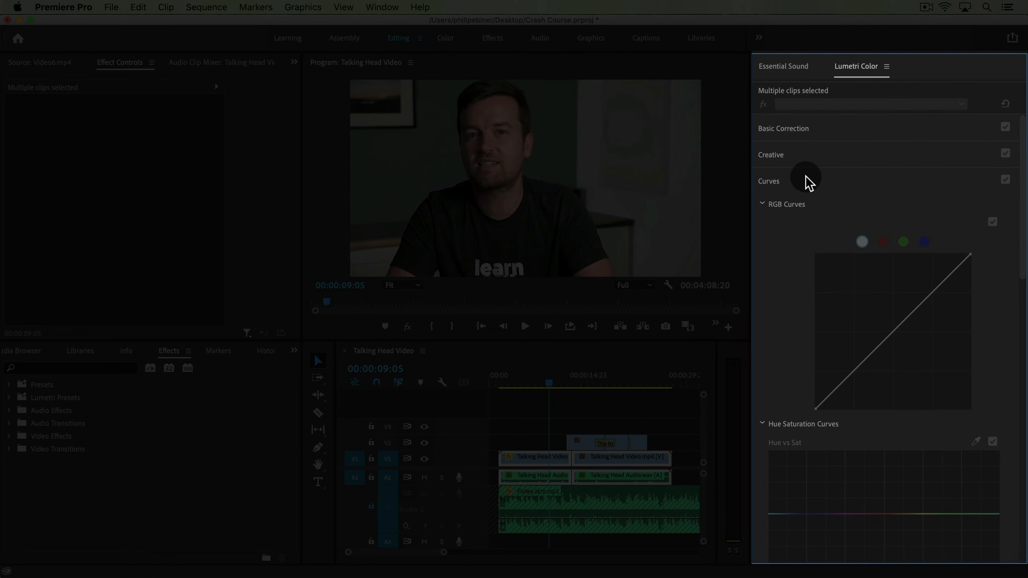
left_click(811, 181)
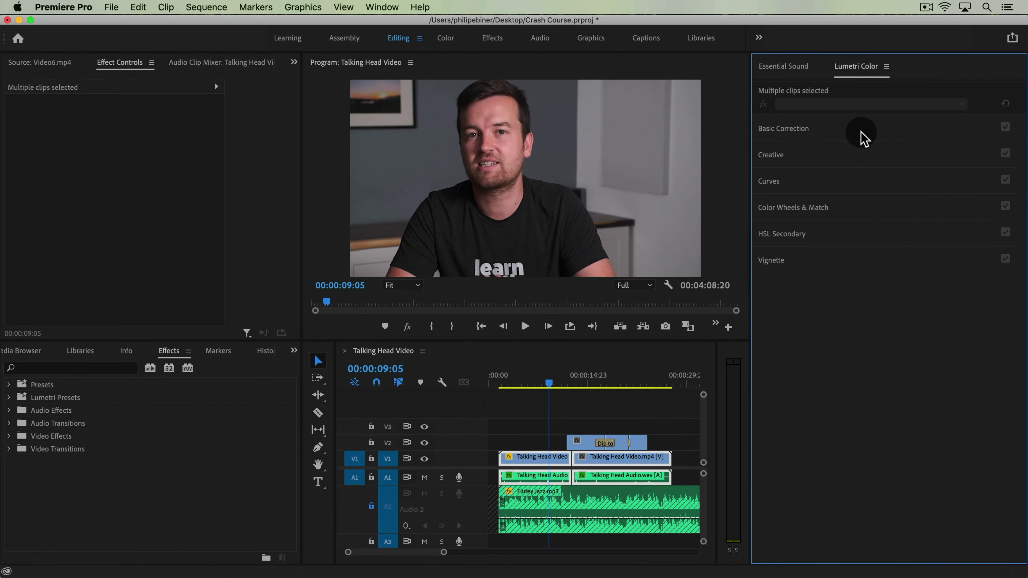
left_click(864, 133)
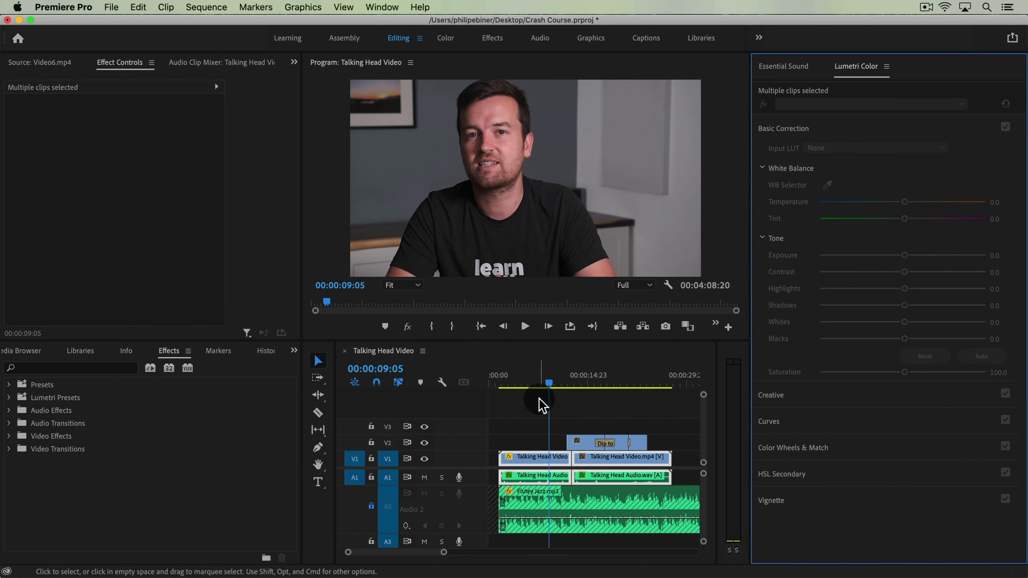
left_click(532, 460)
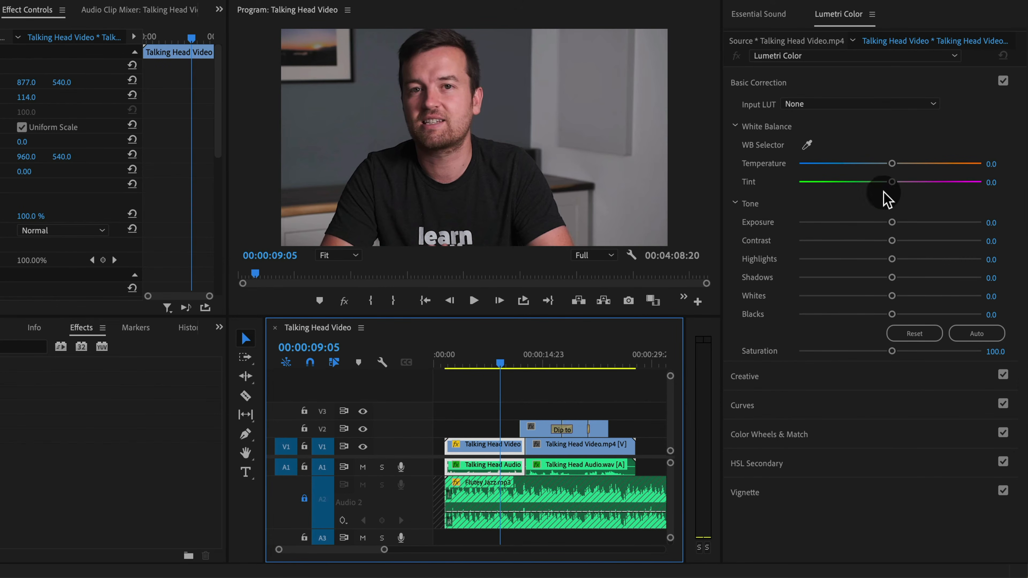
left_click_drag(892, 164, 894, 165)
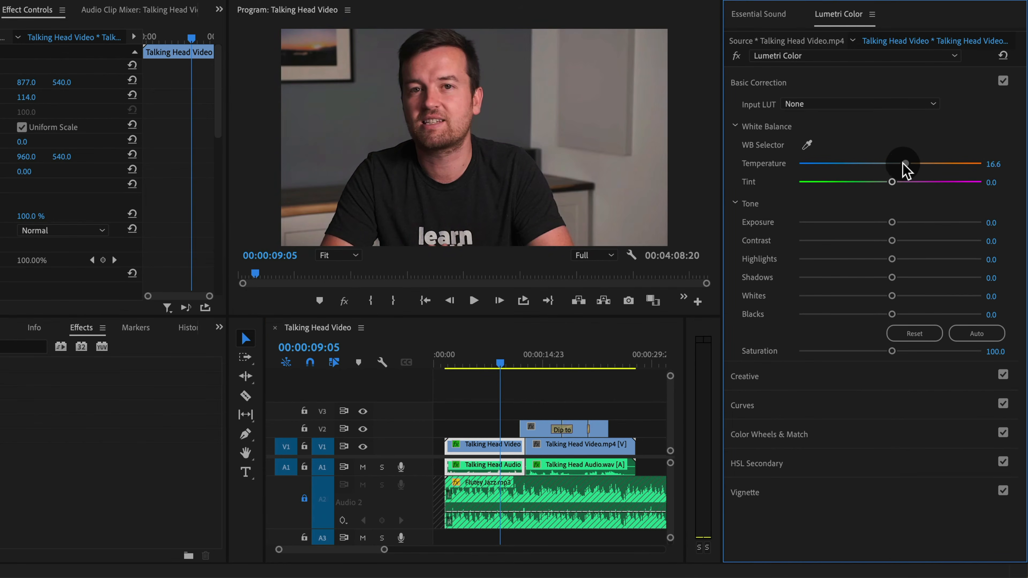
mouse_move(893, 223)
left_mouse_down()
mouse_move(912, 227)
mouse_move(899, 227)
left_mouse_up()
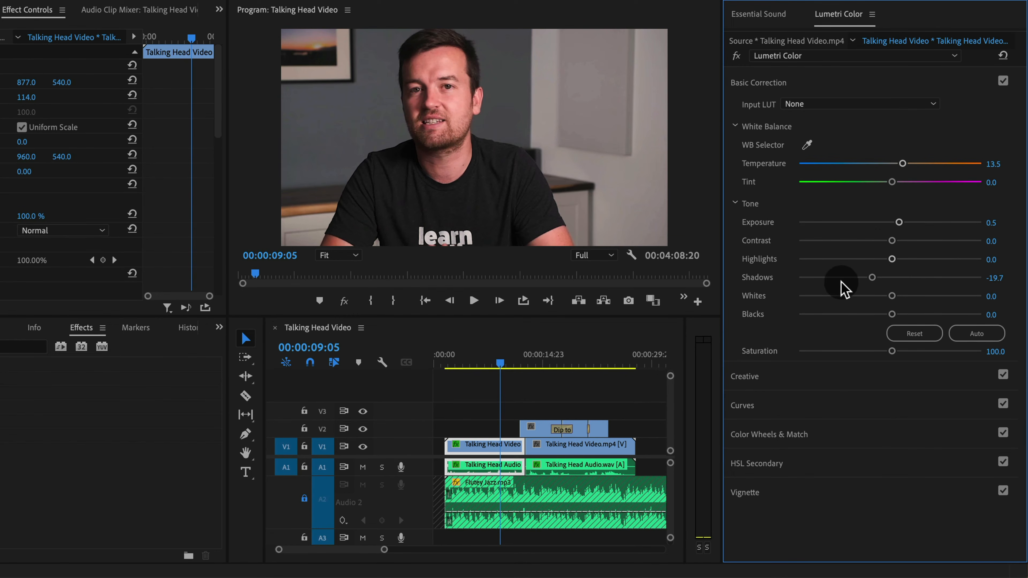
mouse_move(893, 261)
left_mouse_down()
mouse_move(919, 263)
mouse_move(902, 263)
left_mouse_up()
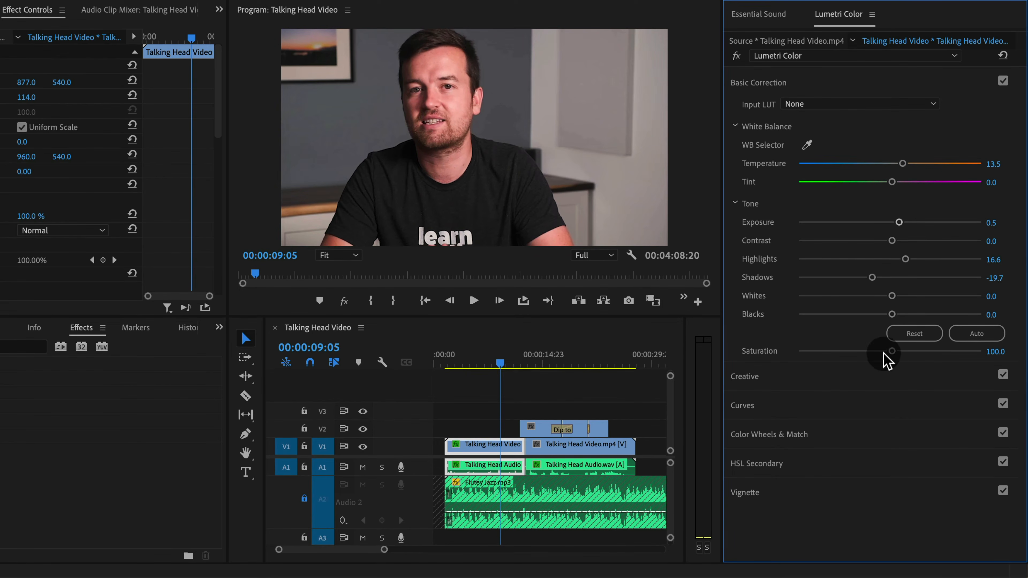
Set the clip's Saturation to 0 to make it black and white
left_click_drag(894, 352, 762, 359)
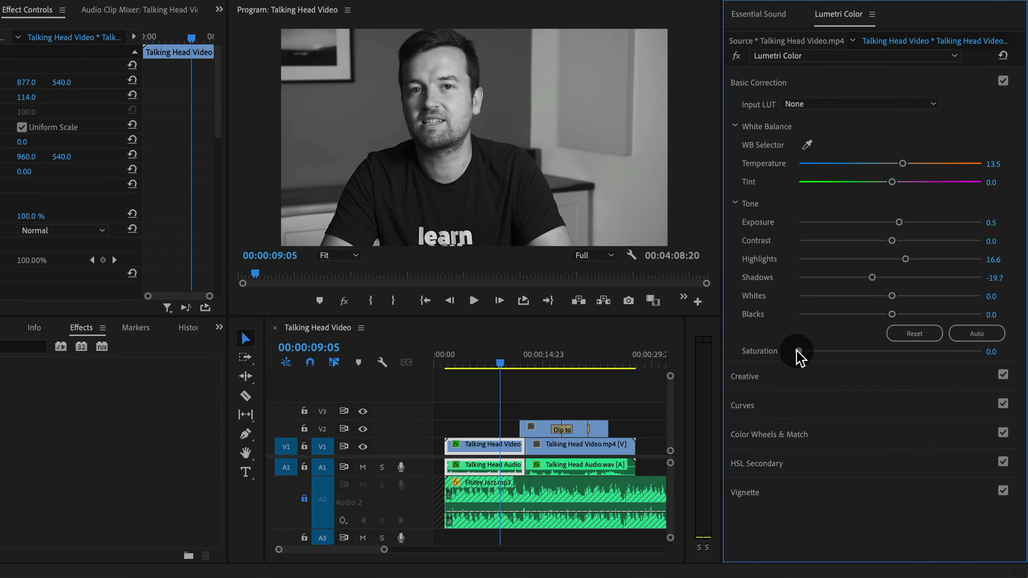
left_click_drag(795, 349, 890, 349)
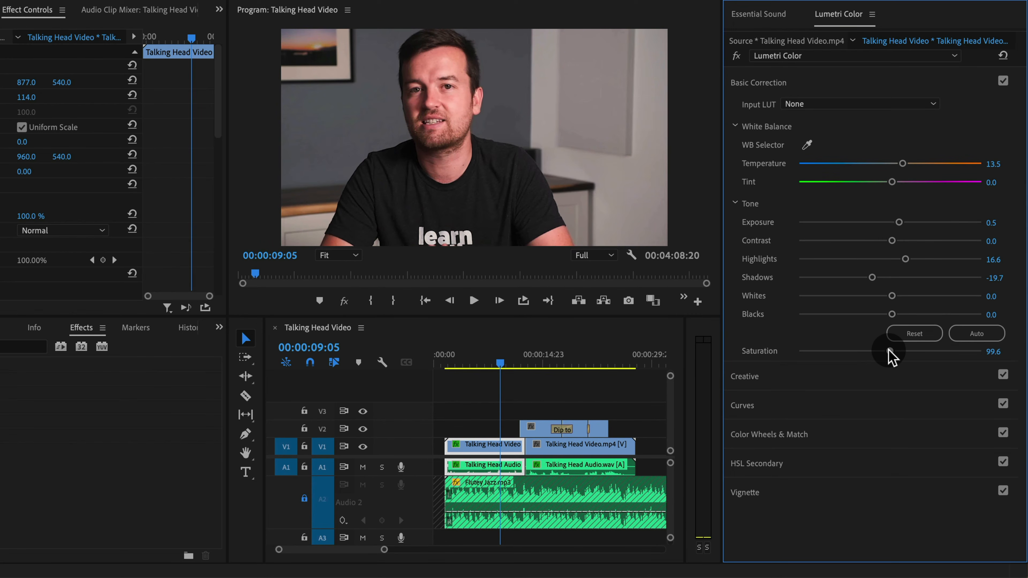
left_click_drag(892, 356, 757, 360)
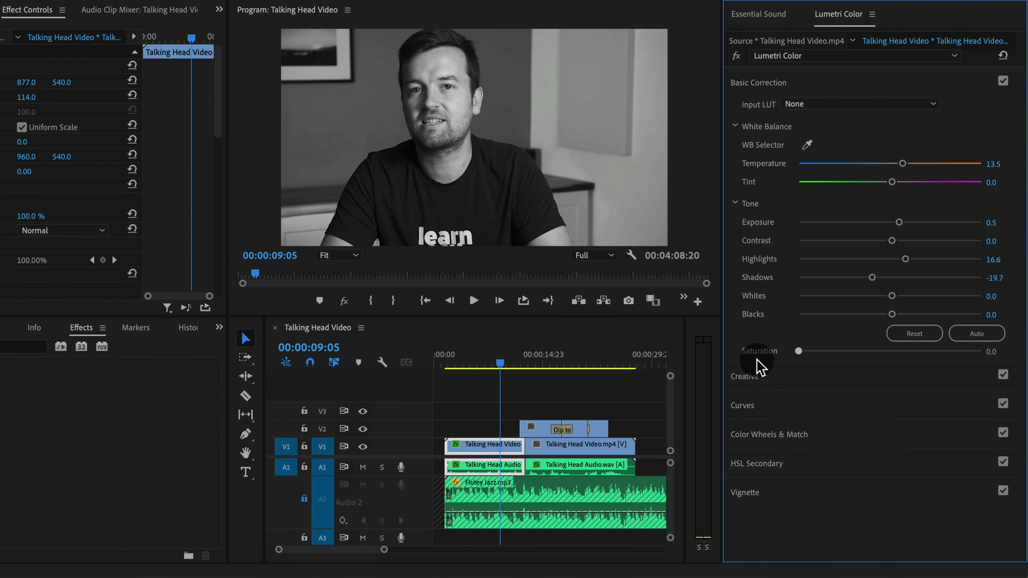
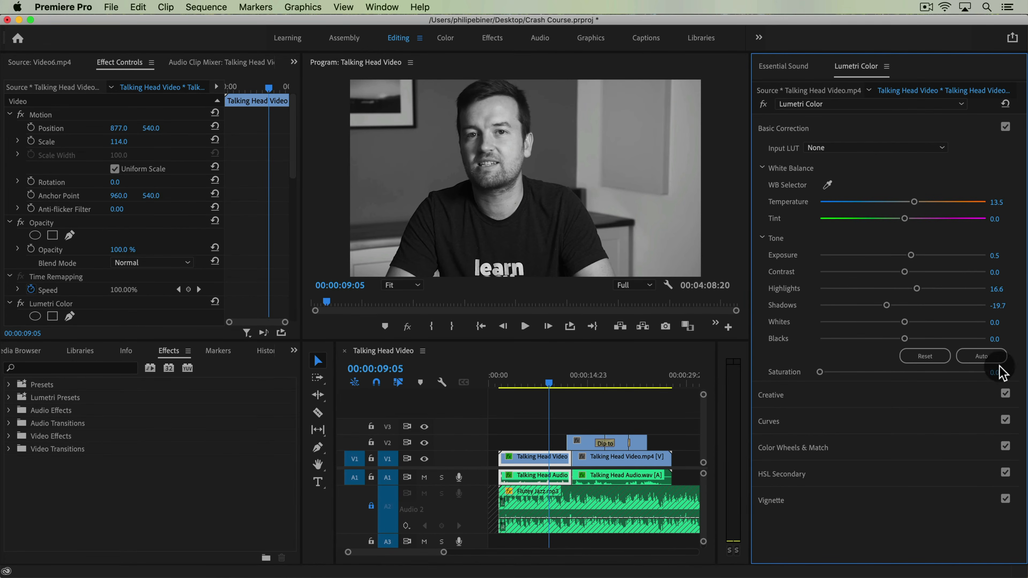
Open the Essential Graphics editor and add a text layer over the video containing the presenter's full name
left_click(368, 8)
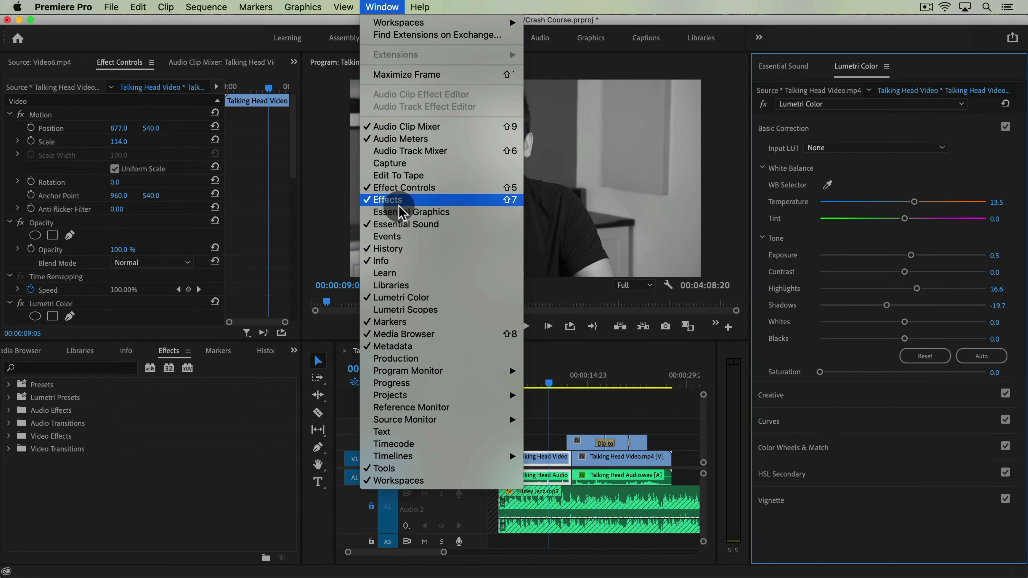
left_click(405, 212)
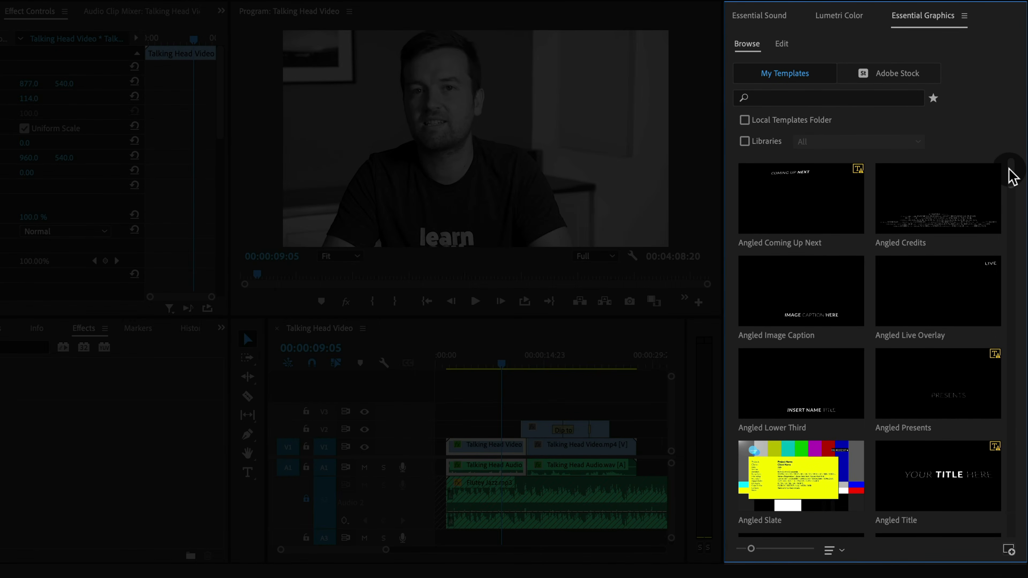
left_click_drag(1009, 170, 1021, 273)
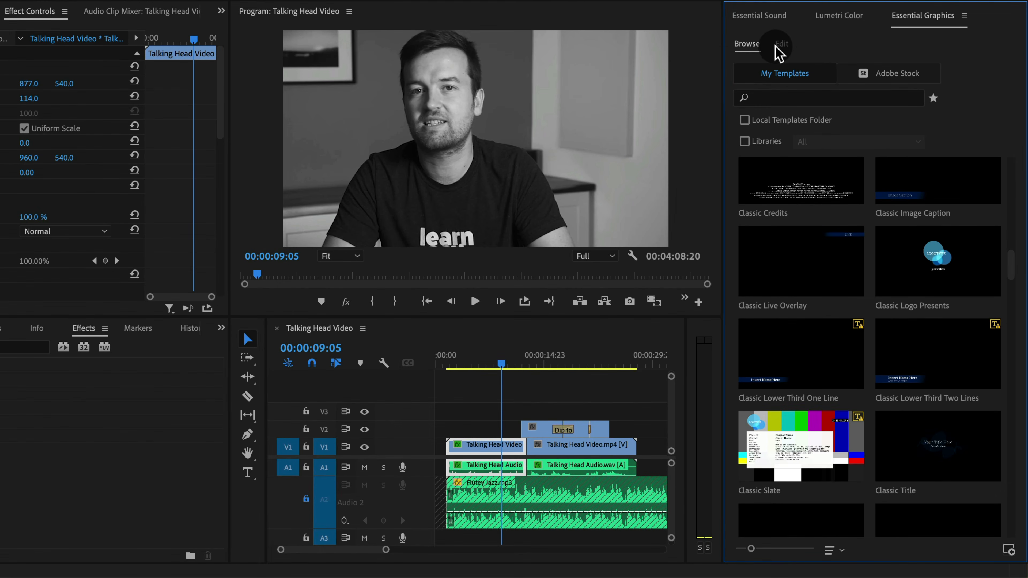
left_click(790, 44)
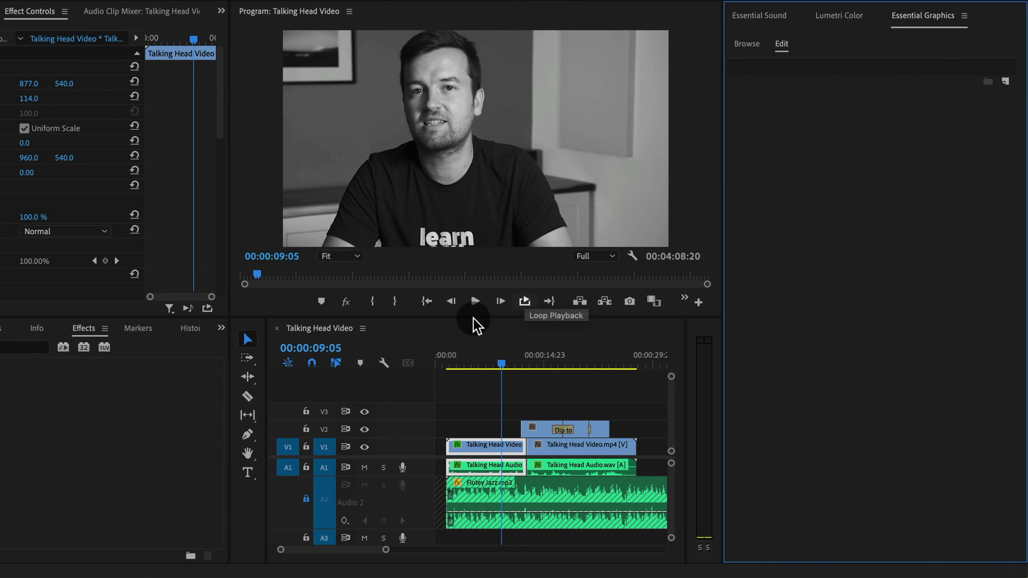
left_click(248, 473)
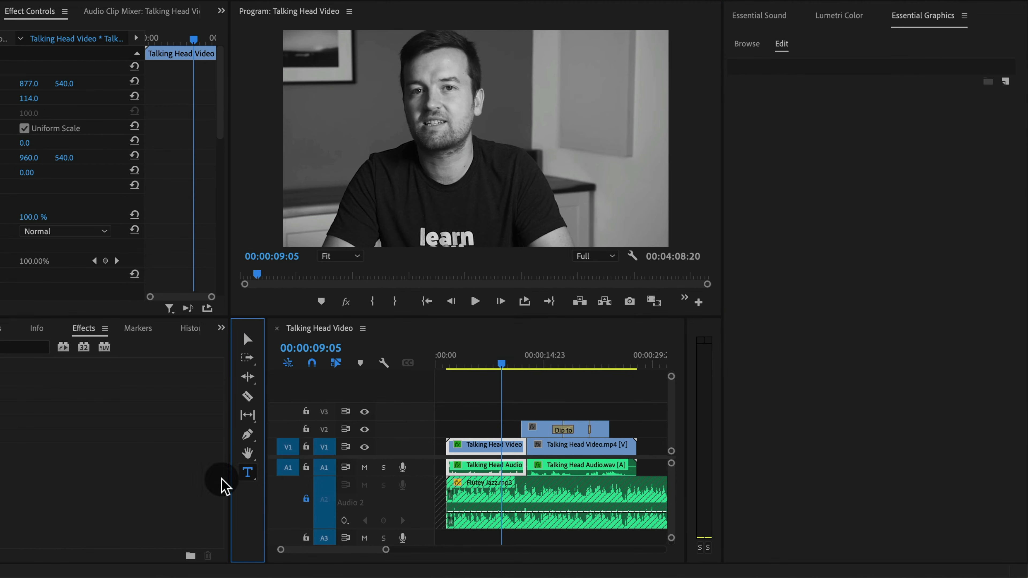
left_click(446, 163)
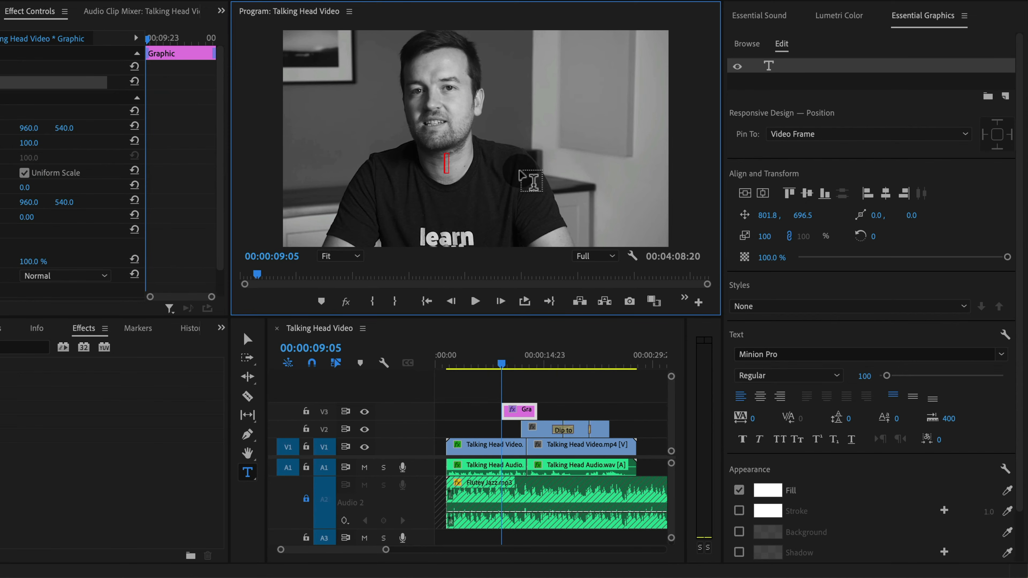
type("Phil")
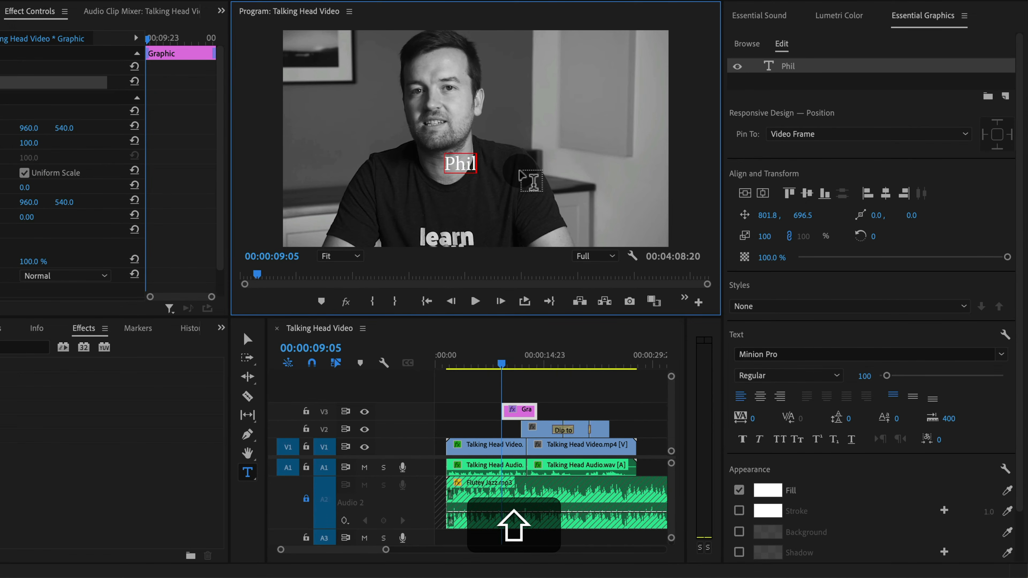
type(" Ebiner")
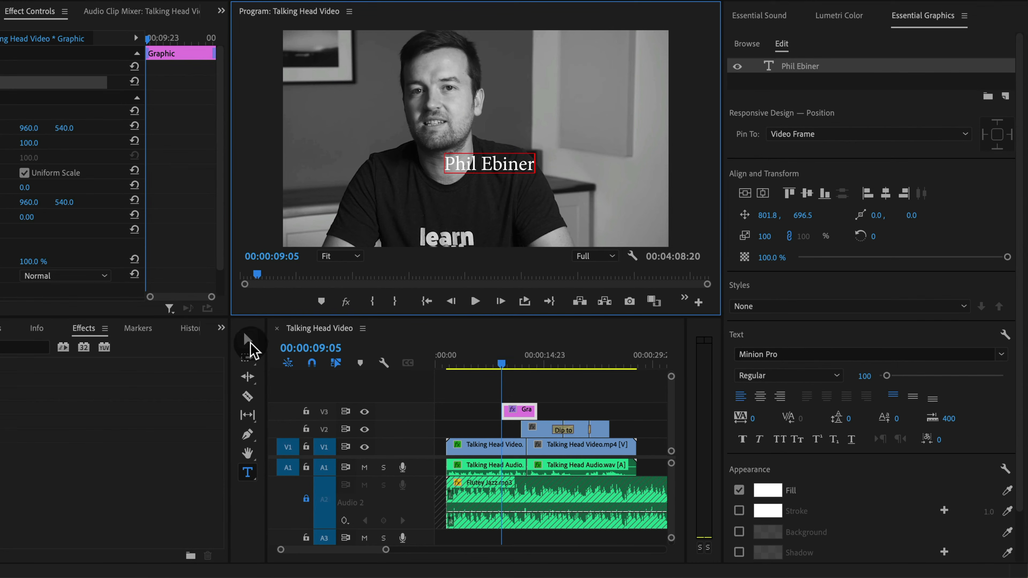
Move the name text and align it to the vertical and horizontal centre of the frame
left_click(247, 339)
left_click_drag(511, 180, 594, 191)
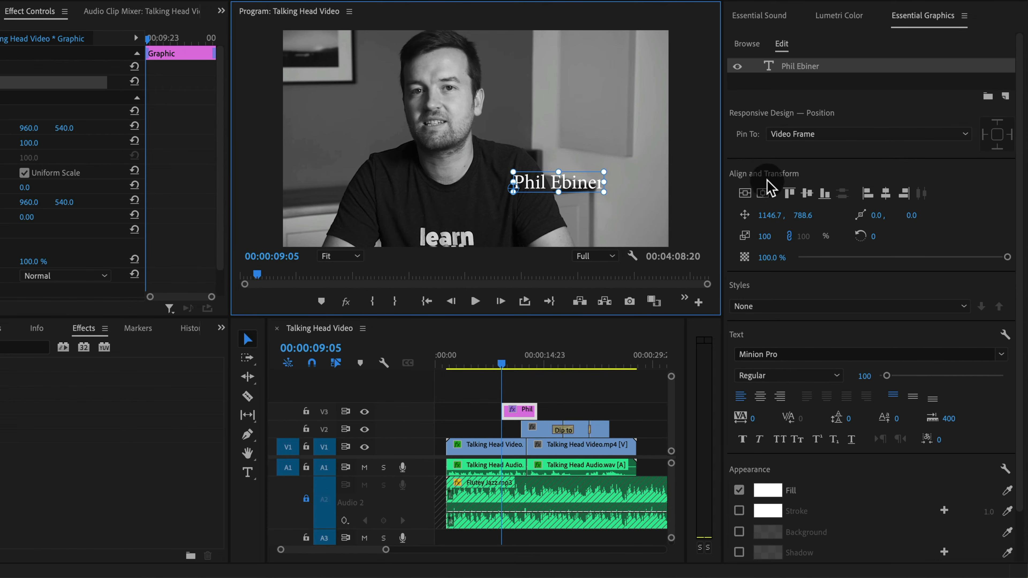
left_click(746, 194)
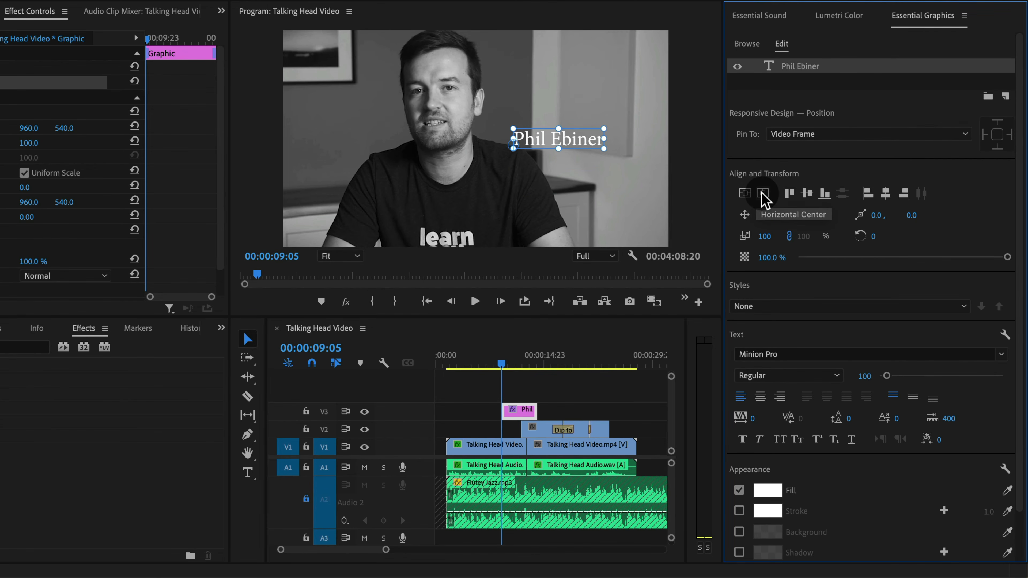
left_click(763, 193)
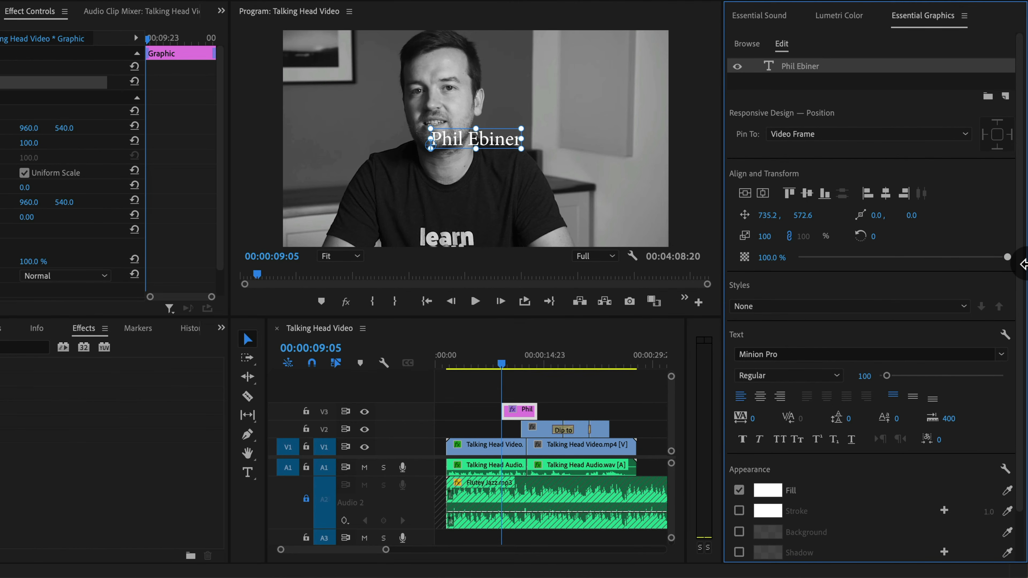
Set the title font to Noteworthy and enlarge the text to about 192% scale
left_click(1002, 355)
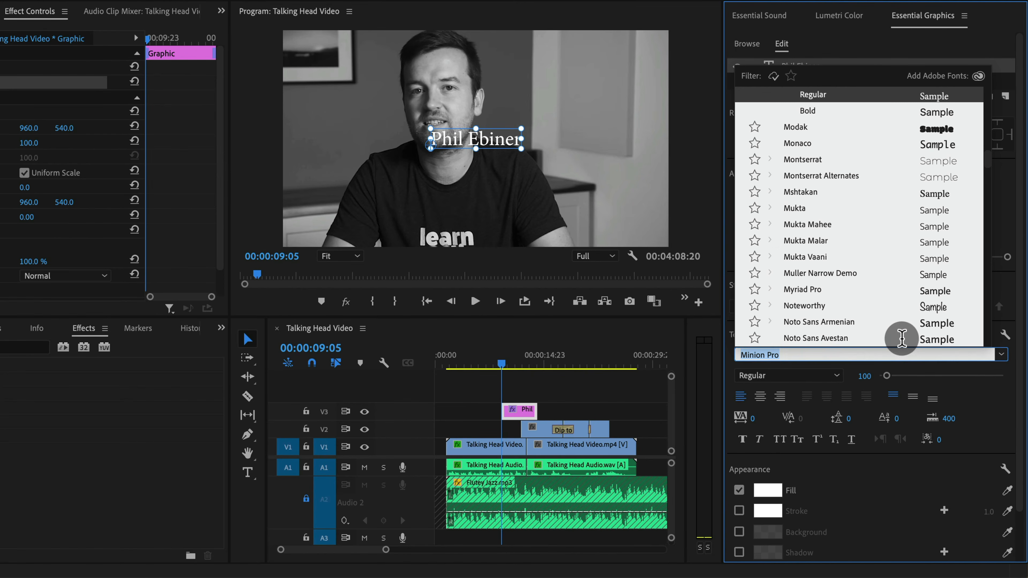
scroll(858, 292, "down", 2)
left_click(841, 280)
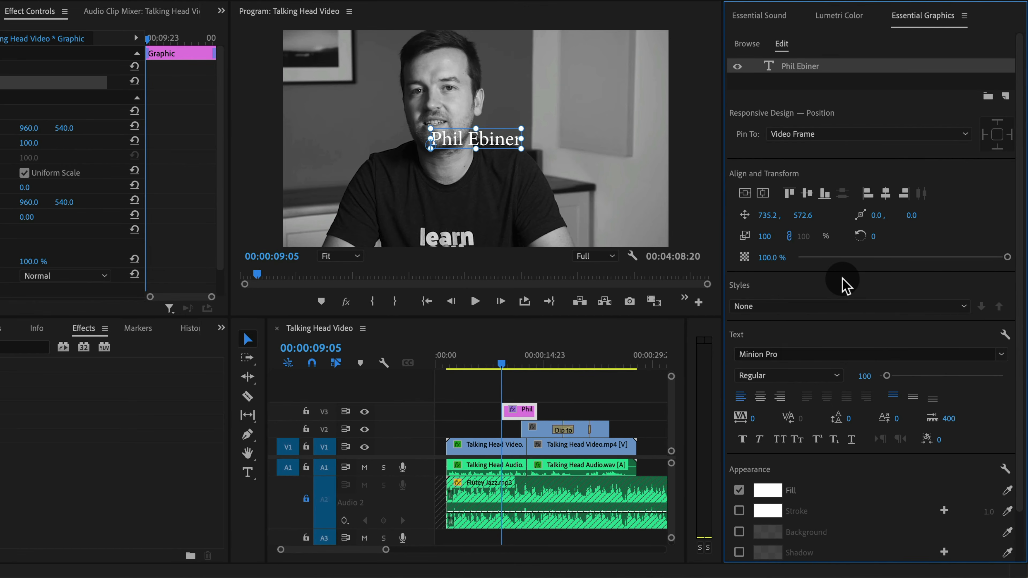
left_click_drag(510, 132, 557, 113)
left_click_drag(525, 141, 547, 191)
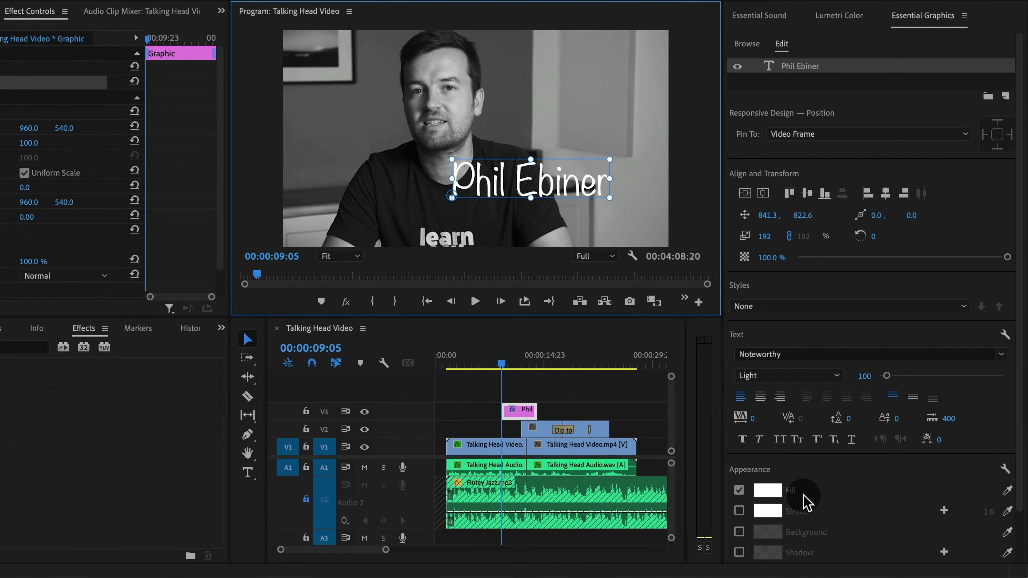
Change the title's fill colour to cyan 00FFF3
left_click(768, 490)
left_click_drag(601, 372, 623, 372)
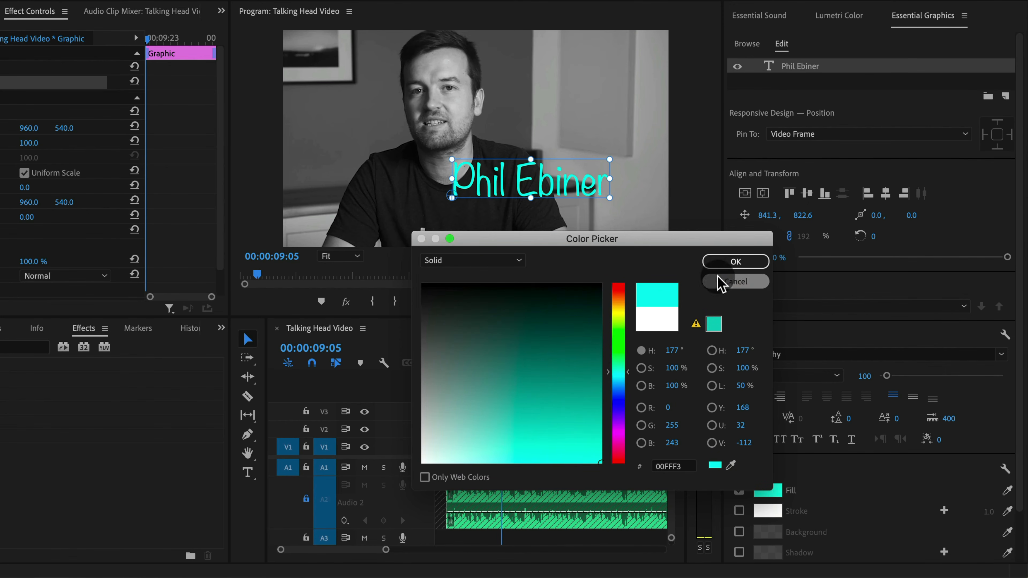
left_click(737, 261)
Shrink the title to about 111% in the lower right of the frame and move its clip earlier in the sequence
left_click_drag(611, 159, 608, 197)
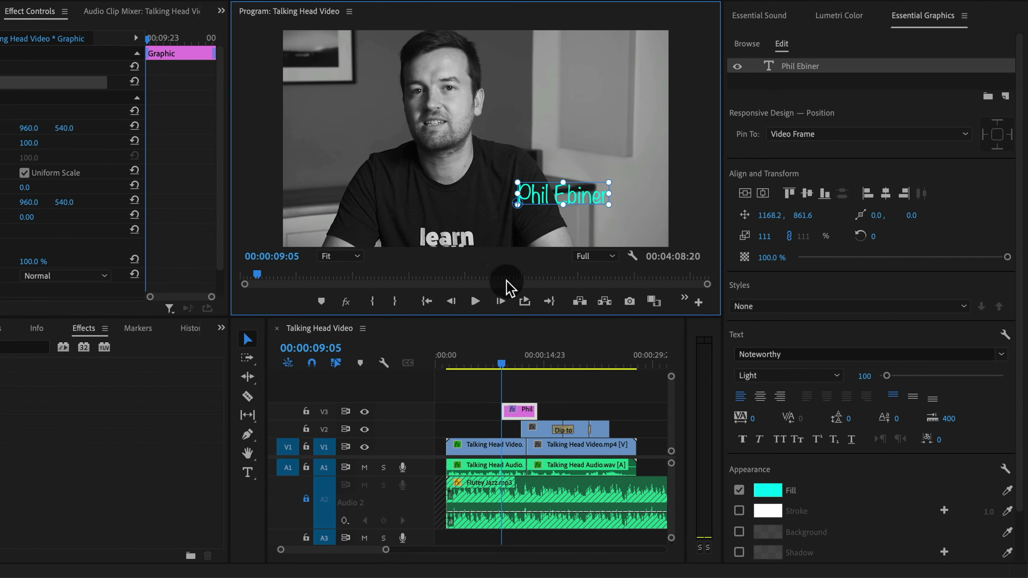
left_click_drag(519, 418, 477, 410)
left_click(461, 360)
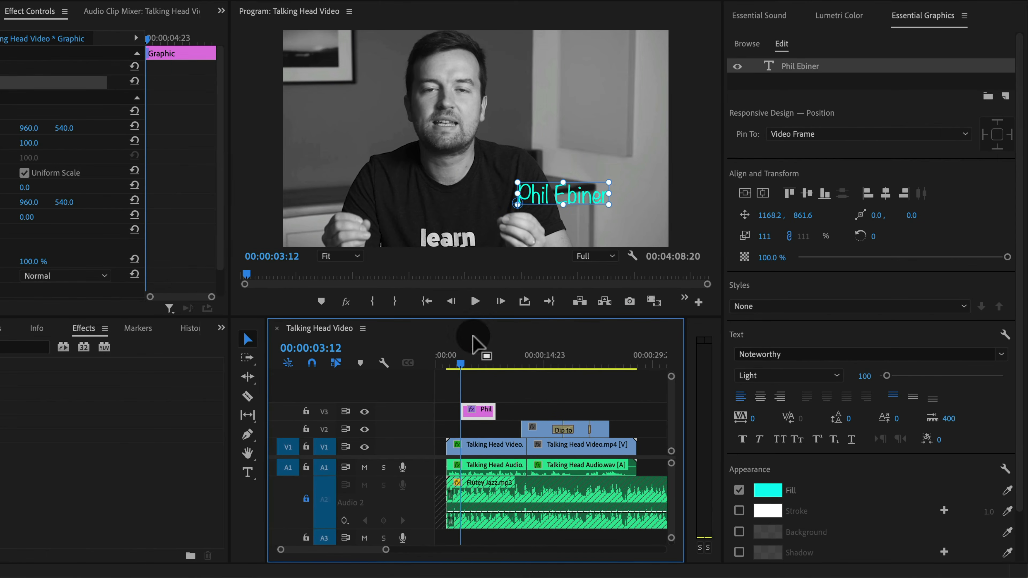
left_click_drag(465, 371, 445, 369)
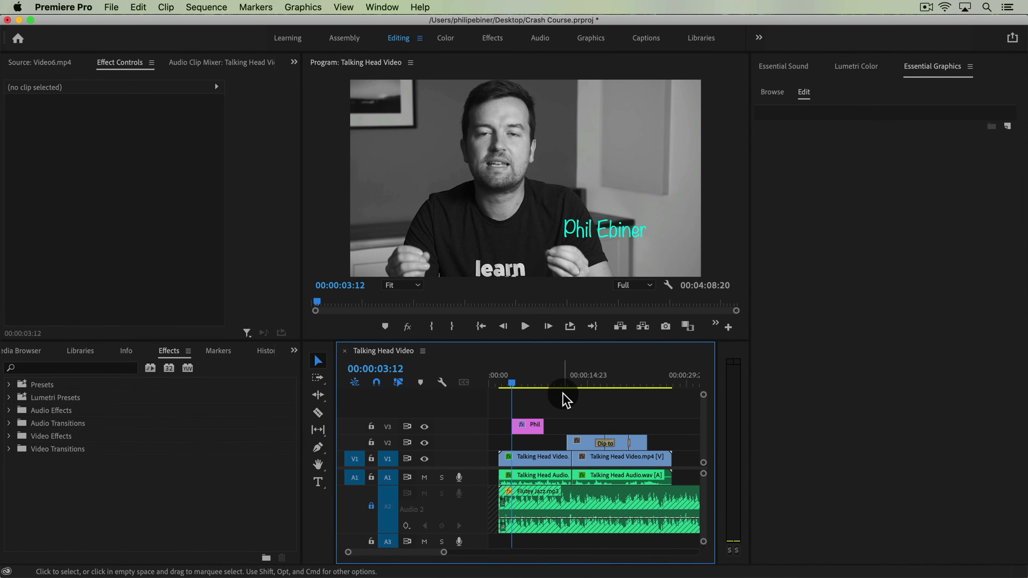
Apply default transitions to both ends of the title clip and play it back
key("=")
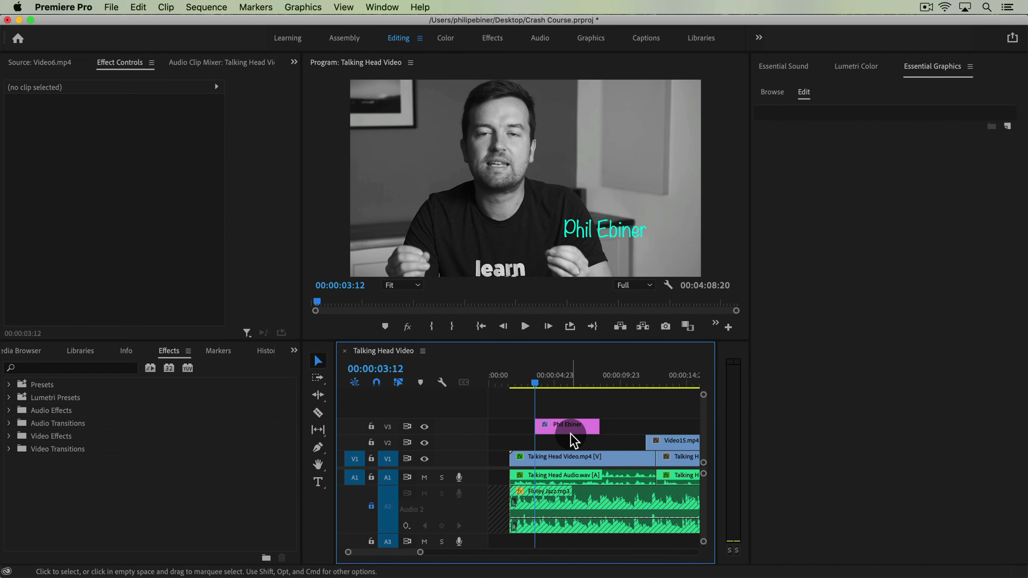
left_click(574, 429)
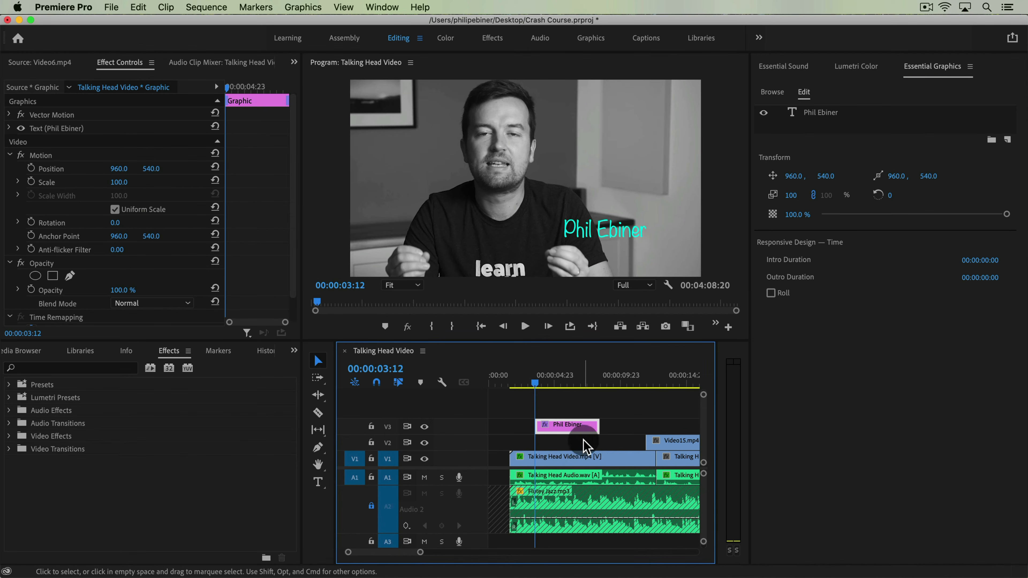
key("shift+d")
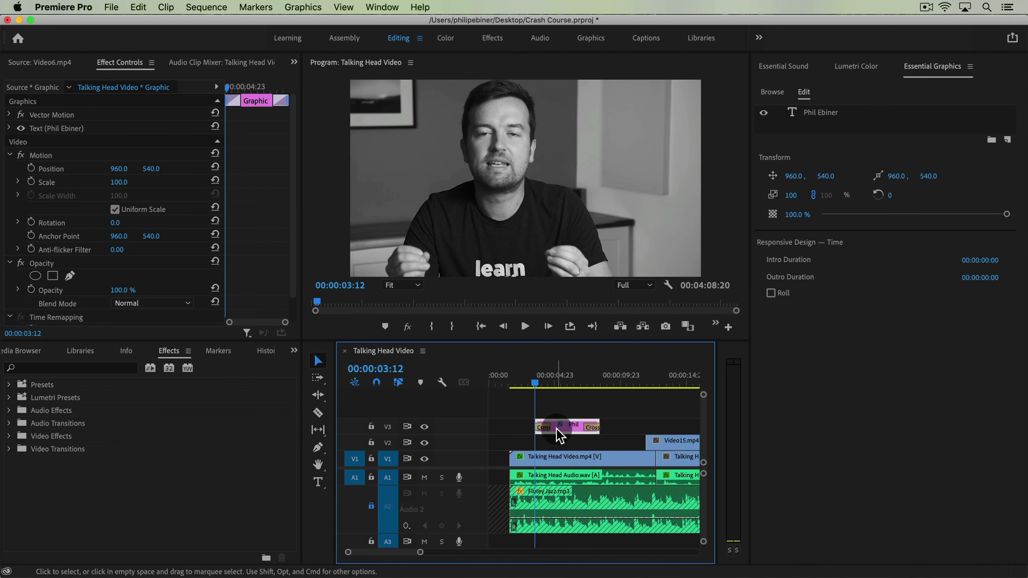
key("space")
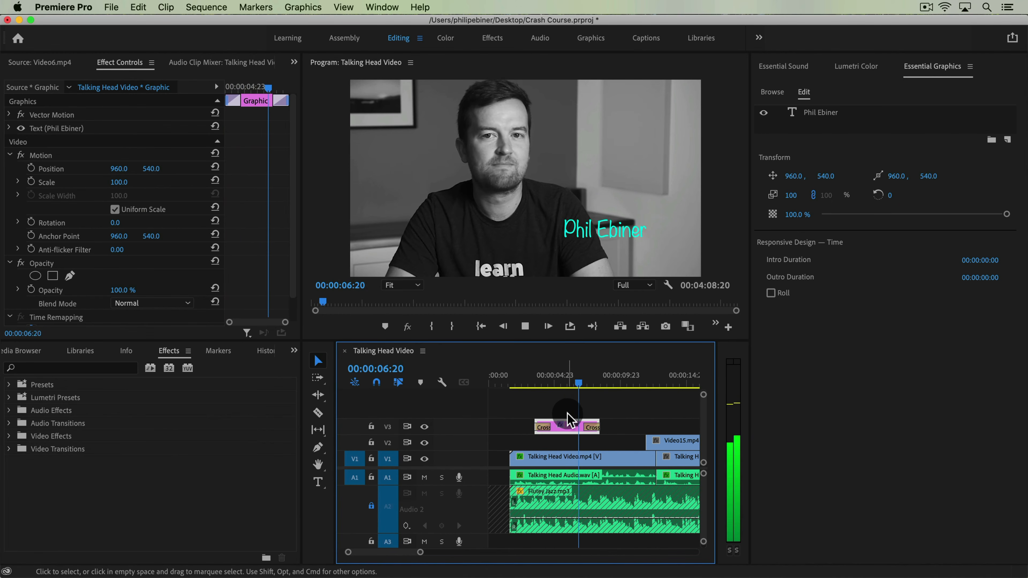
Apply default transitions to the start and end of the title clip
left_click_drag(576, 379, 571, 378)
left_click(568, 432)
left_click(563, 428)
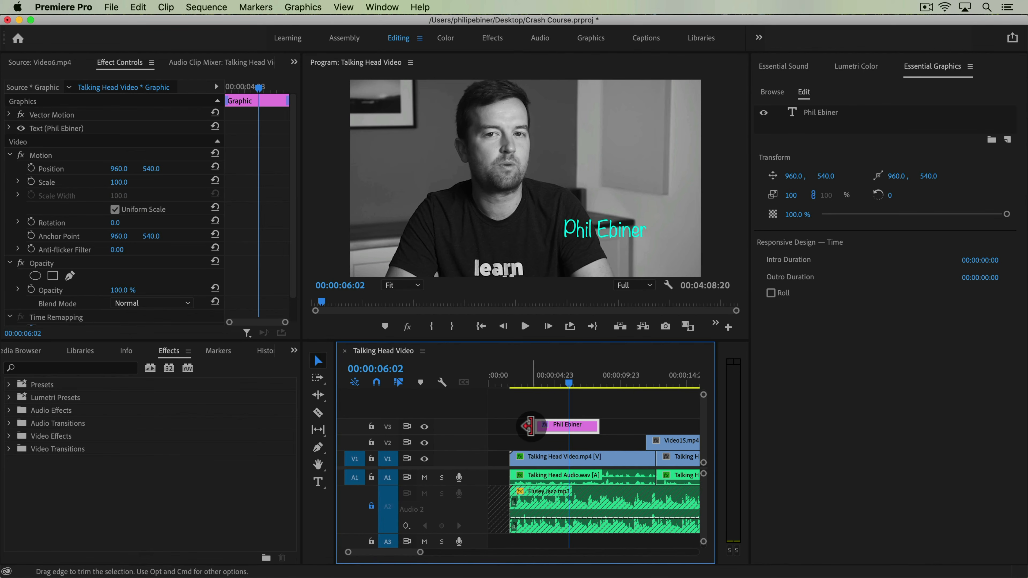
right_click(529, 427)
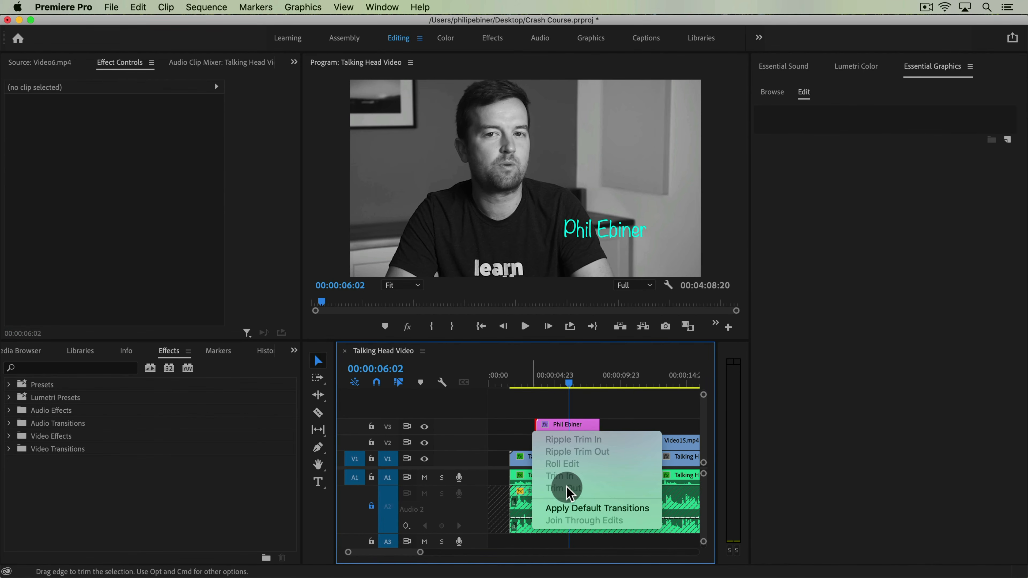
left_click(571, 506)
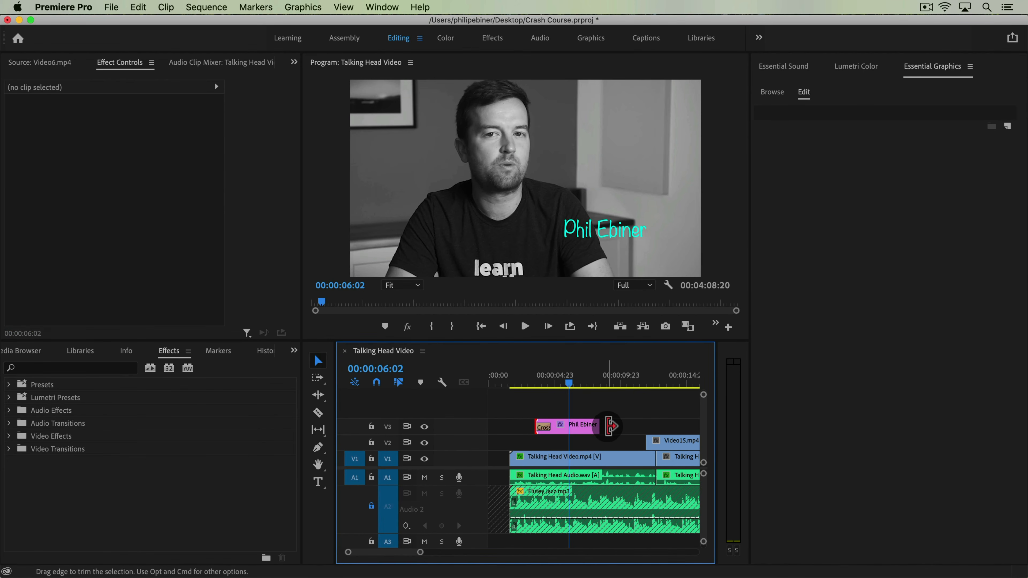
key("super+d")
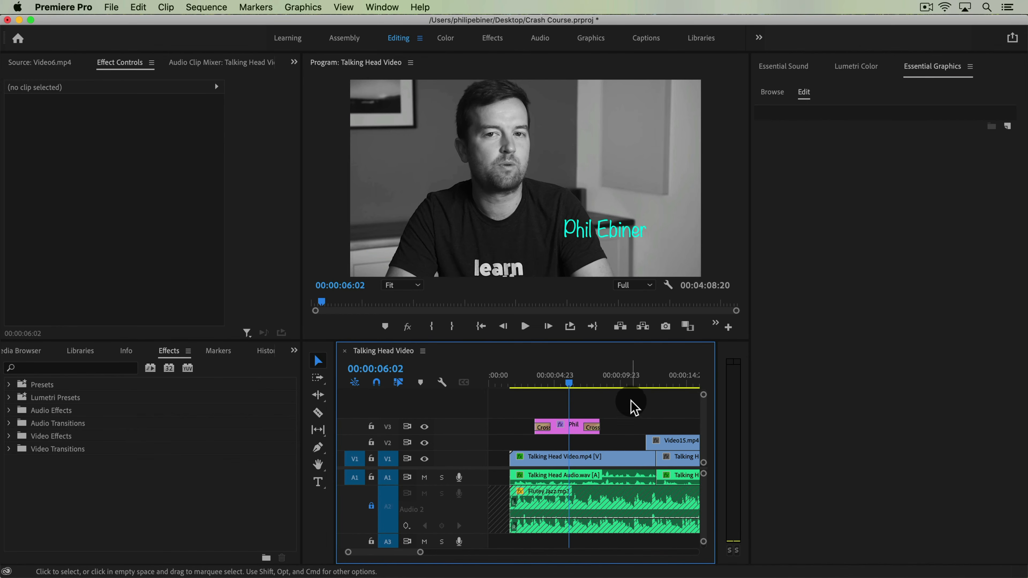
Zoom and scrub through the timeline to review the whole sequence
key("minus")
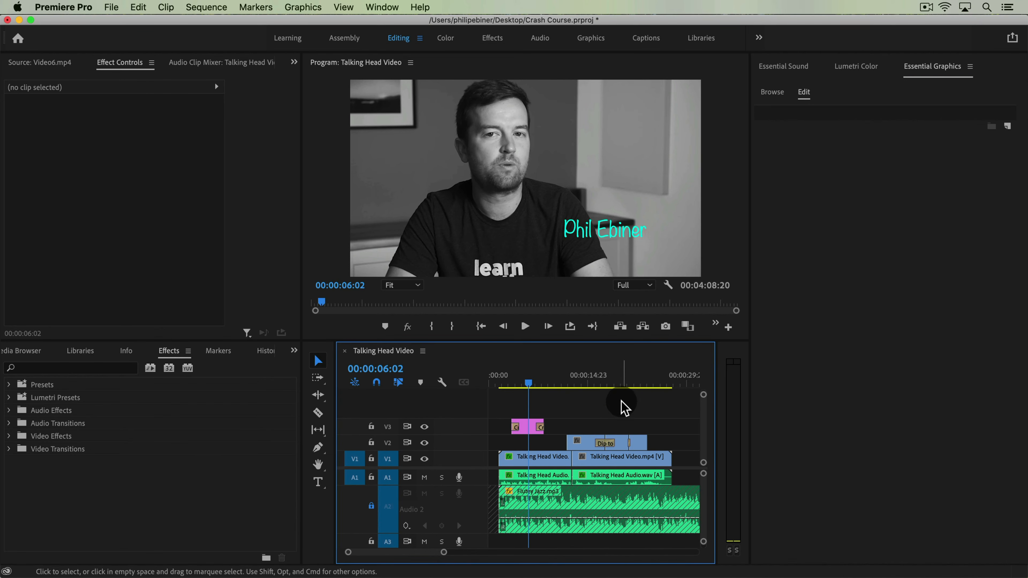
left_click(553, 384)
left_click_drag(557, 388, 525, 391)
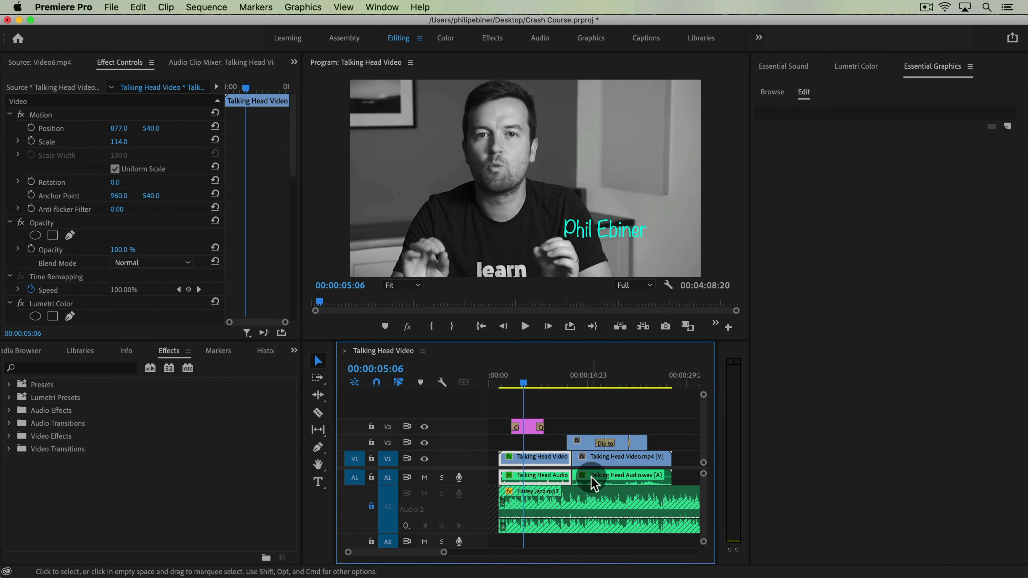
key("minus")
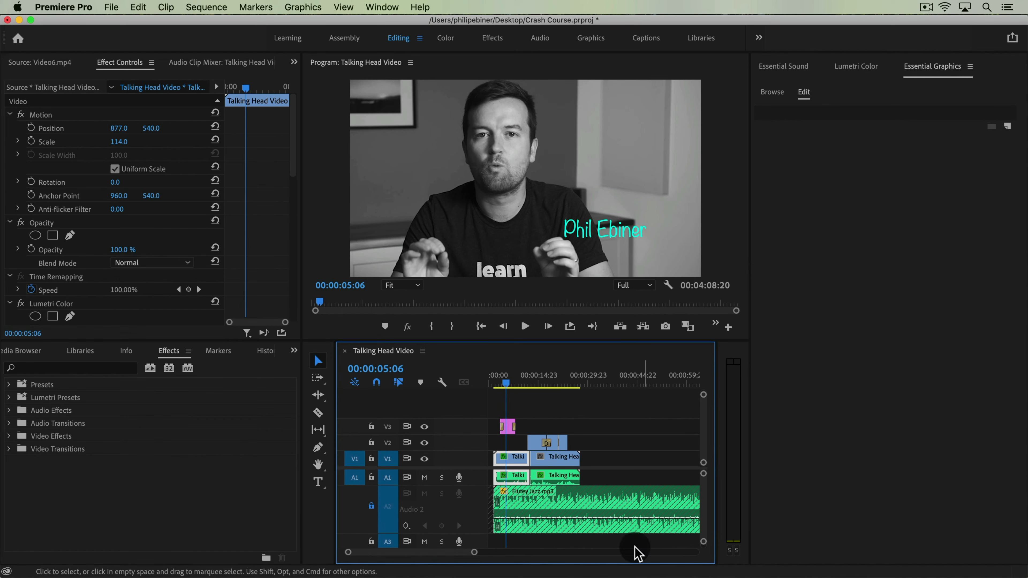
left_click_drag(593, 388, 679, 390)
key("backslash")
key("minus")
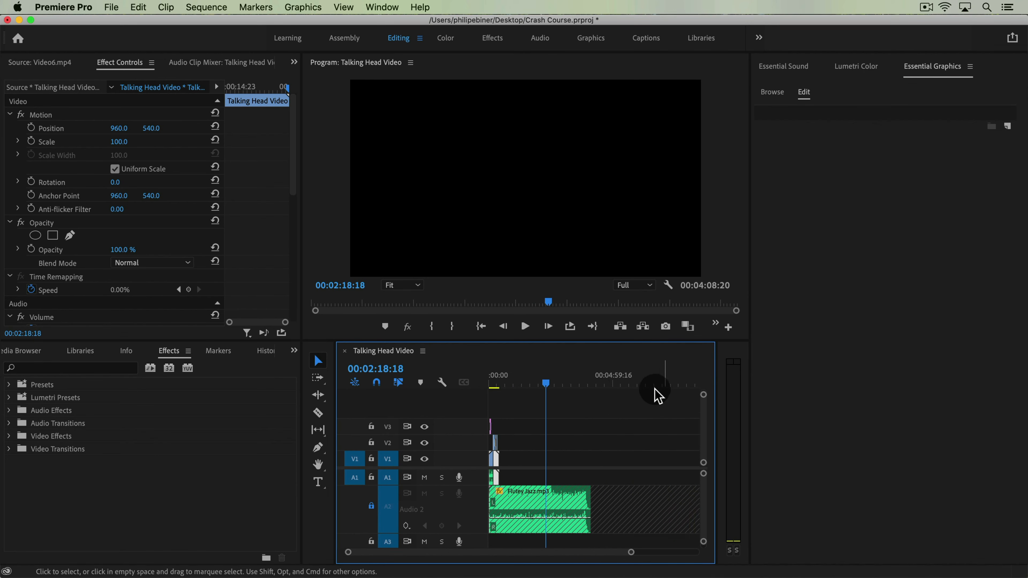
left_click_drag(546, 382, 501, 381)
key("equal")
key("equal")
key("equal")
key("equal")
key("Up")
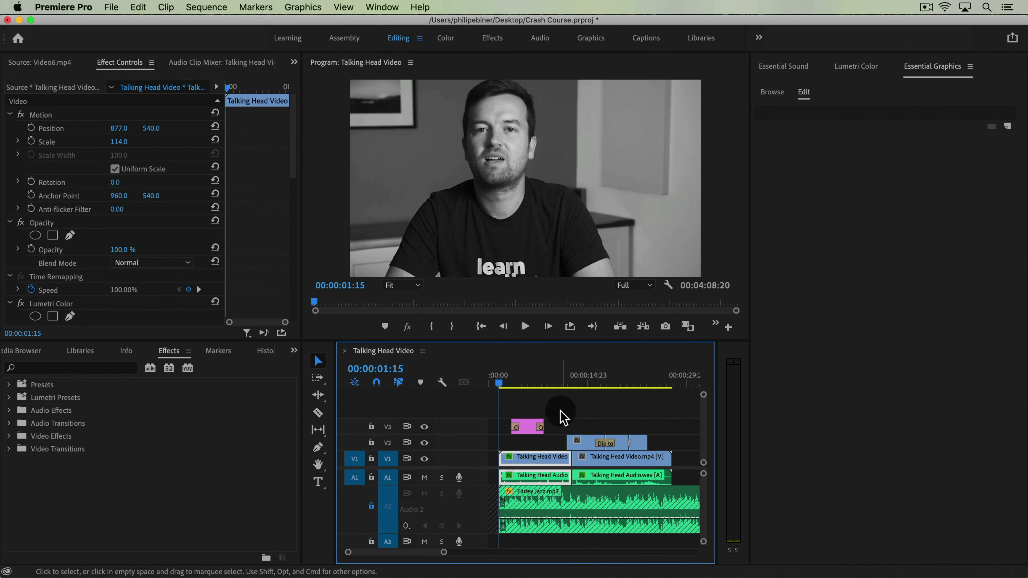
Step between edit points with the playhead and select all clips in the sequence
key("Left")
key("Left")
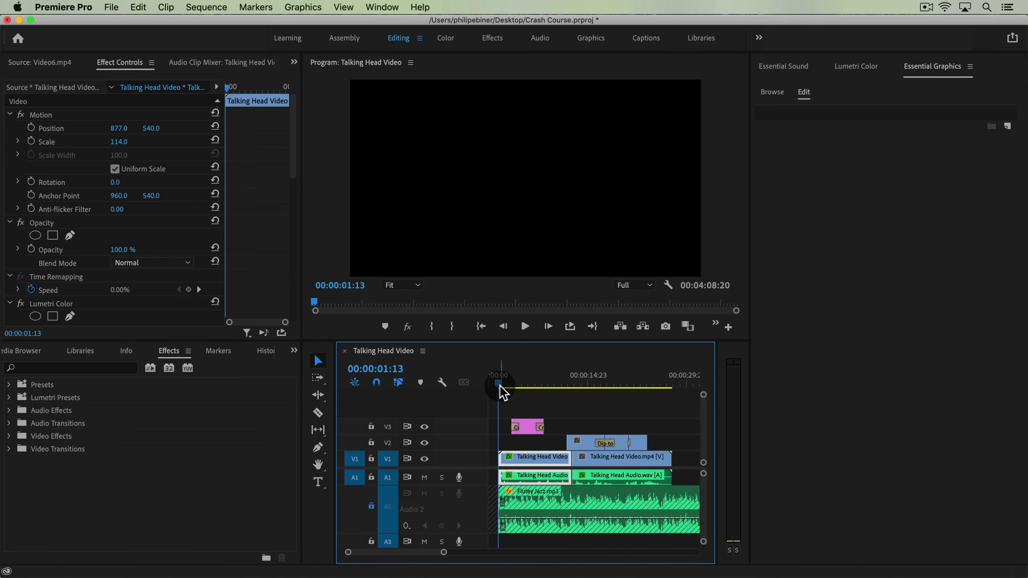
key("Up")
key("Down")
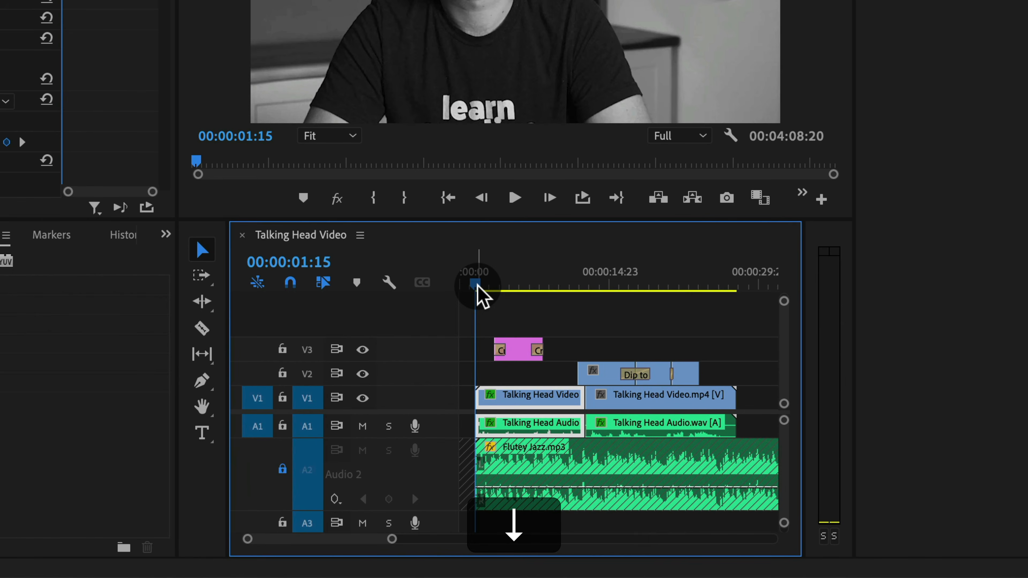
key("Up")
key("Down")
key("Up")
key("Down")
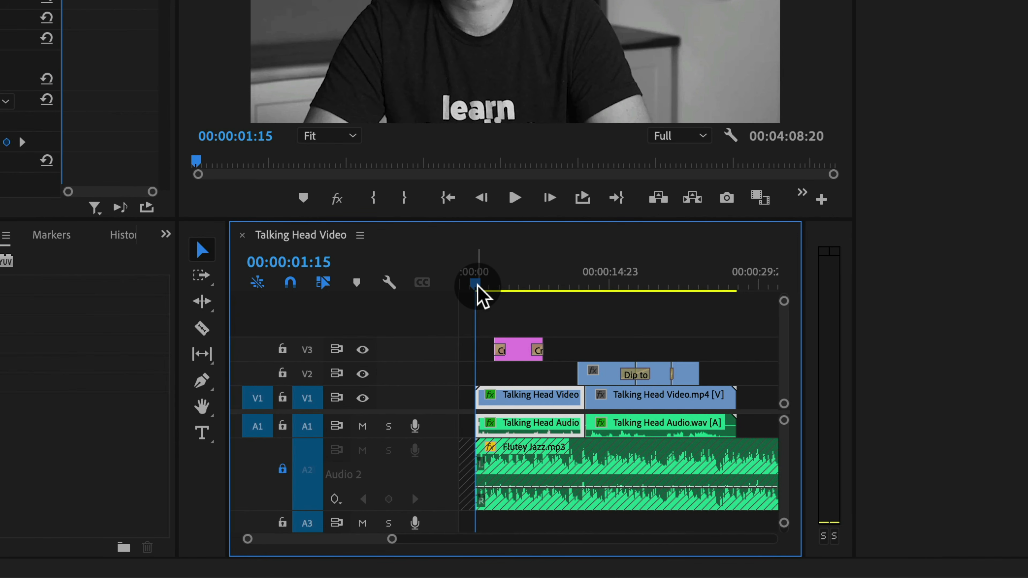
key("ctrl+a")
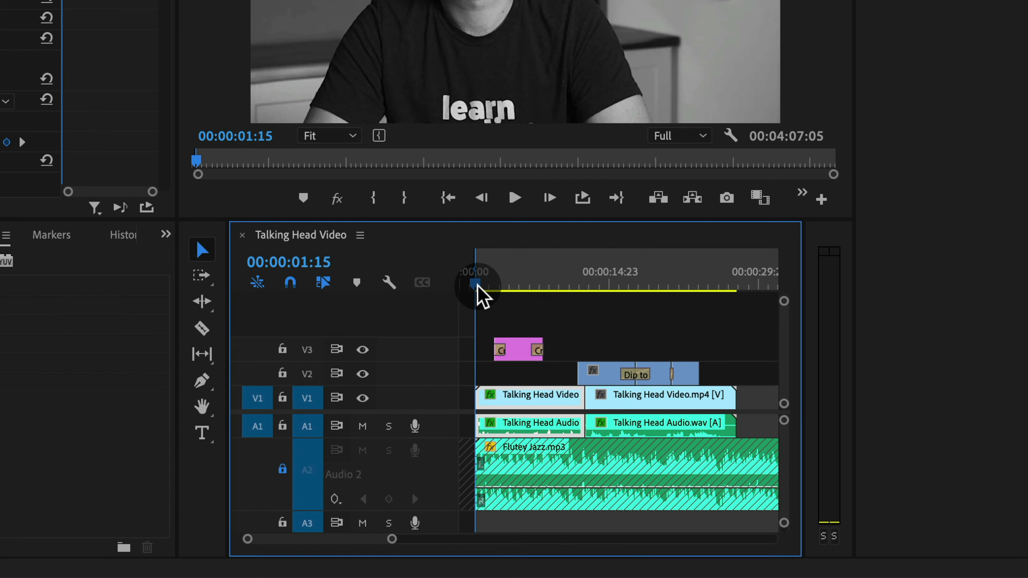
Move the playhead to the end of the last clip and set the sequence out point there
key("Down")
key("Down")
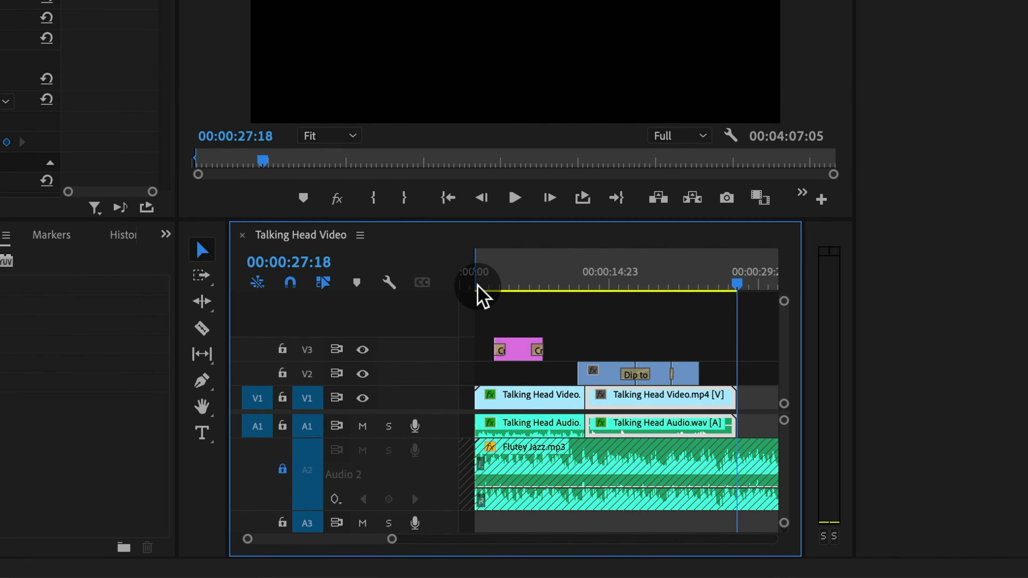
key("o")
key("Left")
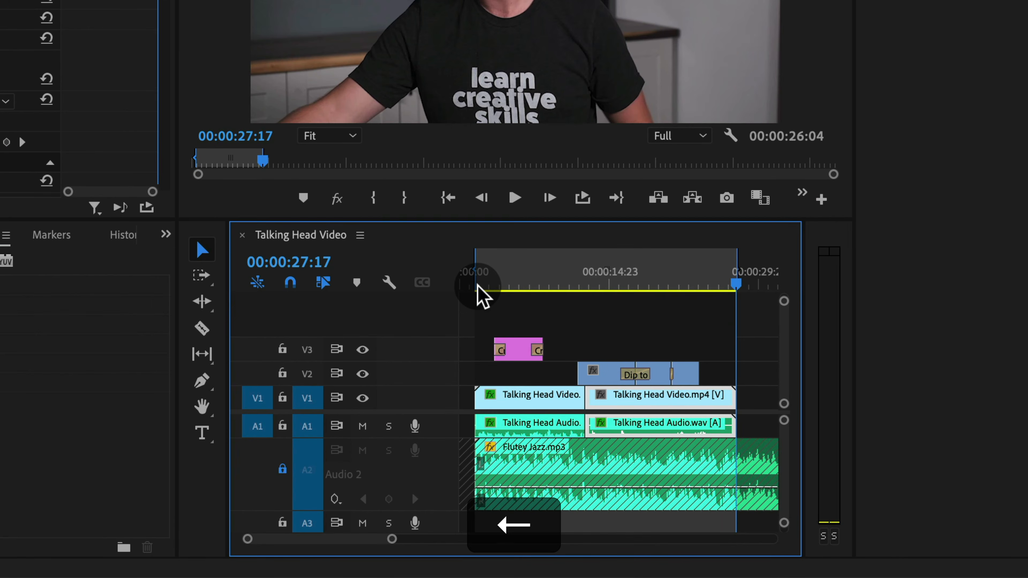
Quick-export the sequence to Talking Head Video.mp4 on the Desktop using the High Quality 1080p HD preset
left_click_drag(532, 280, 504, 286)
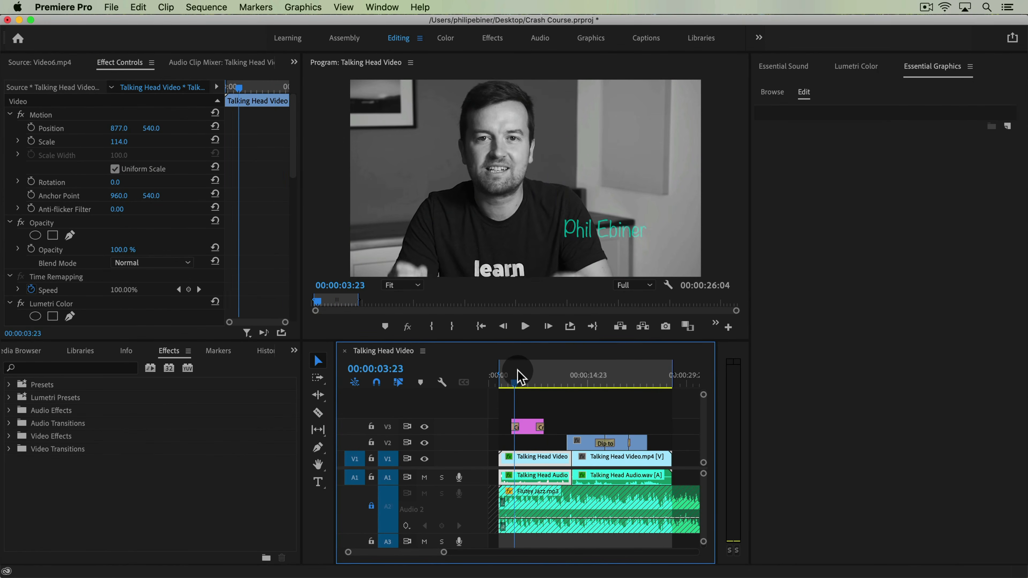
left_click_drag(518, 376, 557, 375)
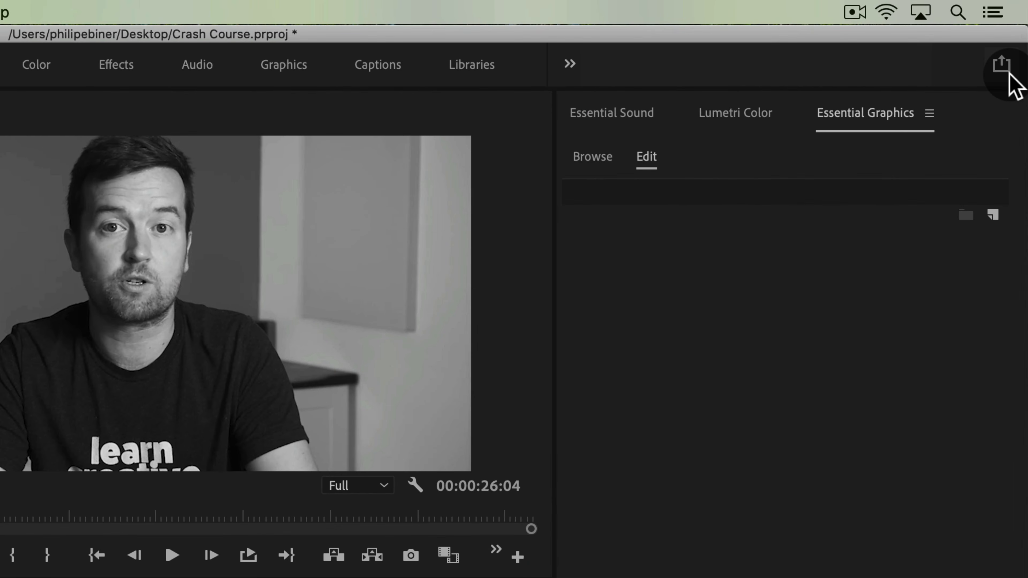
left_click(1007, 73)
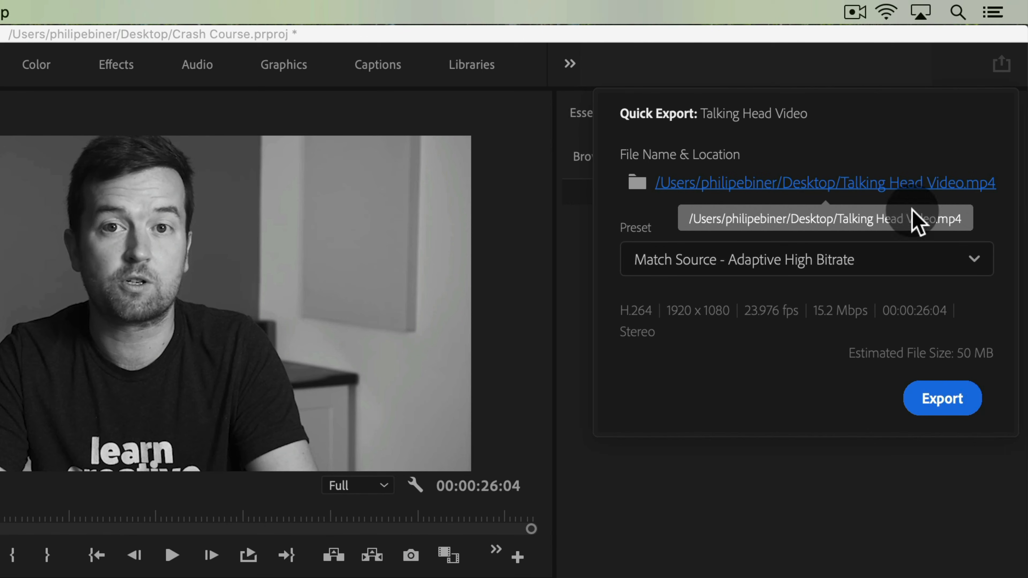
left_click(943, 278)
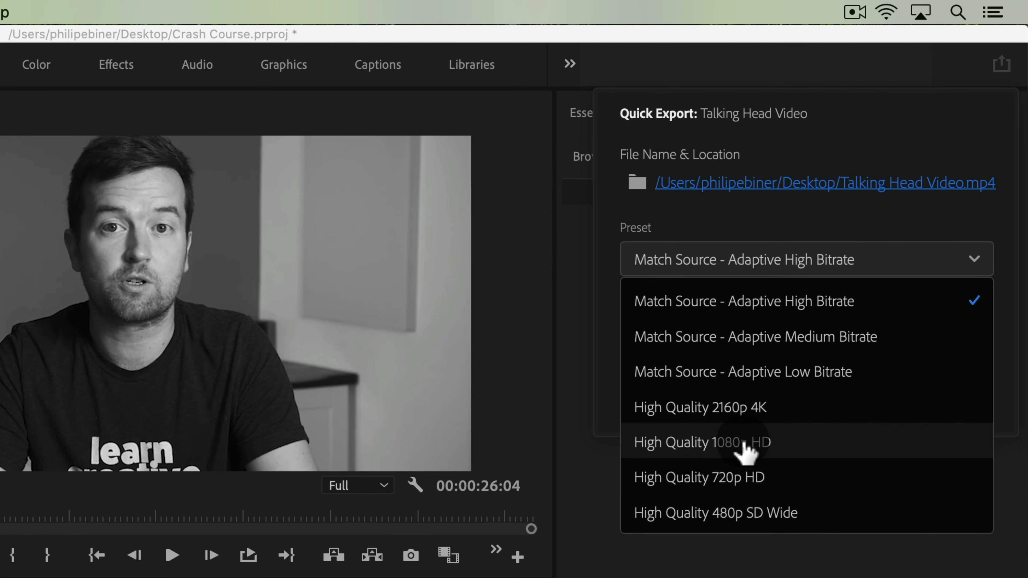
left_click(745, 449)
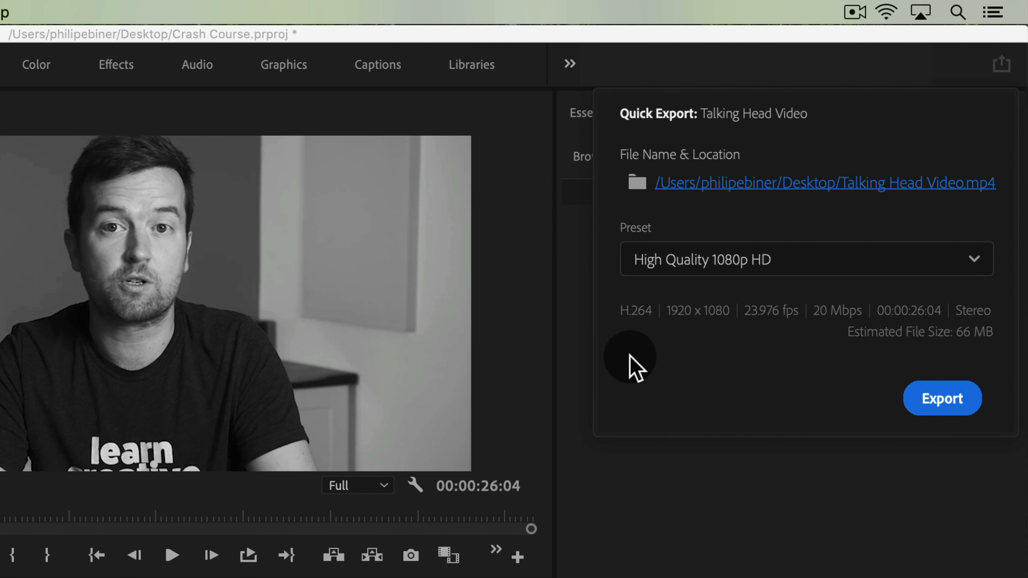
left_click(942, 401)
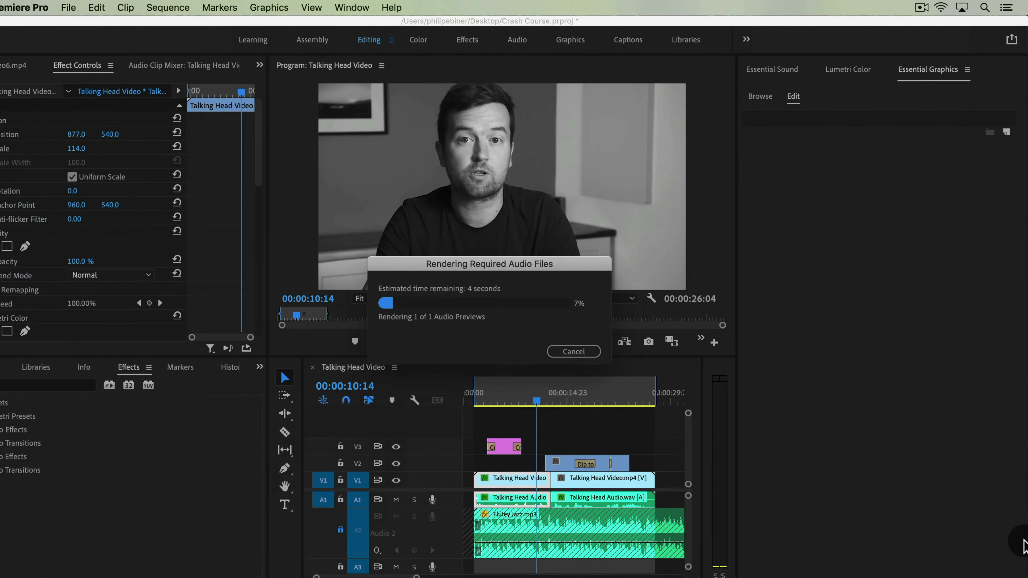
Switch to Finder, locate Talking Head Video.mp4 on the Desktop and open it to preview the exported video
key("super+Tab")
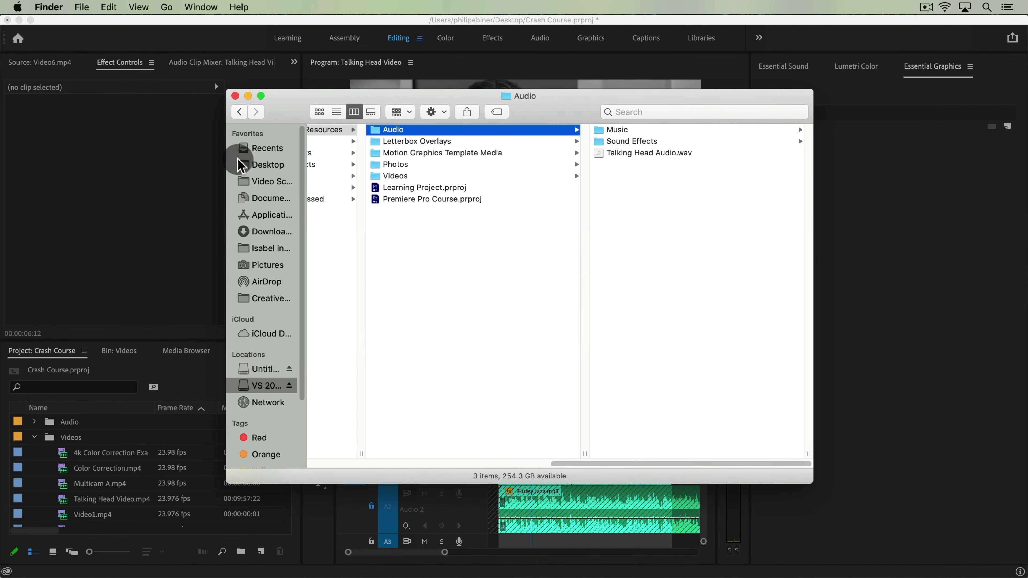
left_click(265, 165)
left_click(382, 247)
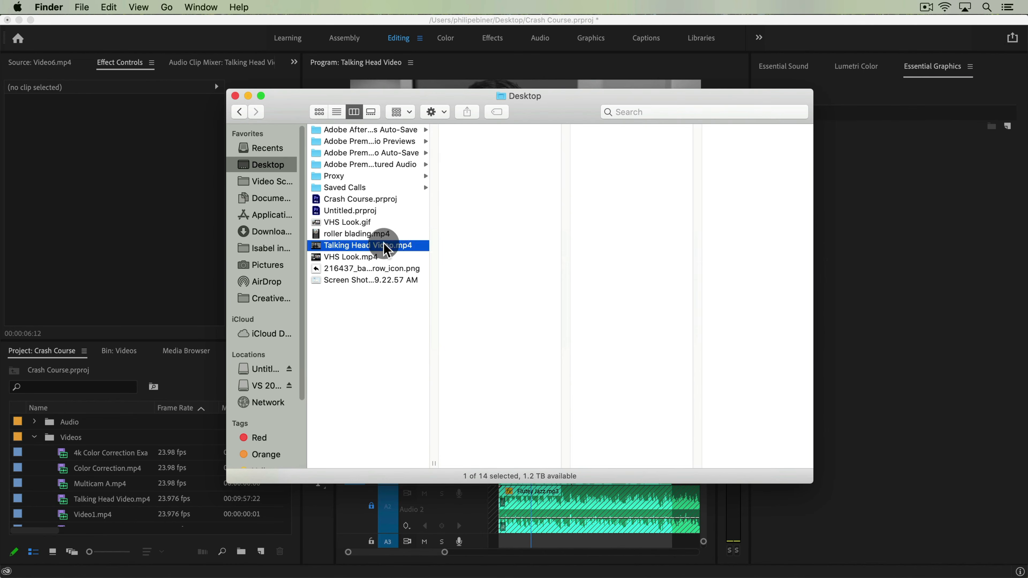
key("space")
left_click(716, 143)
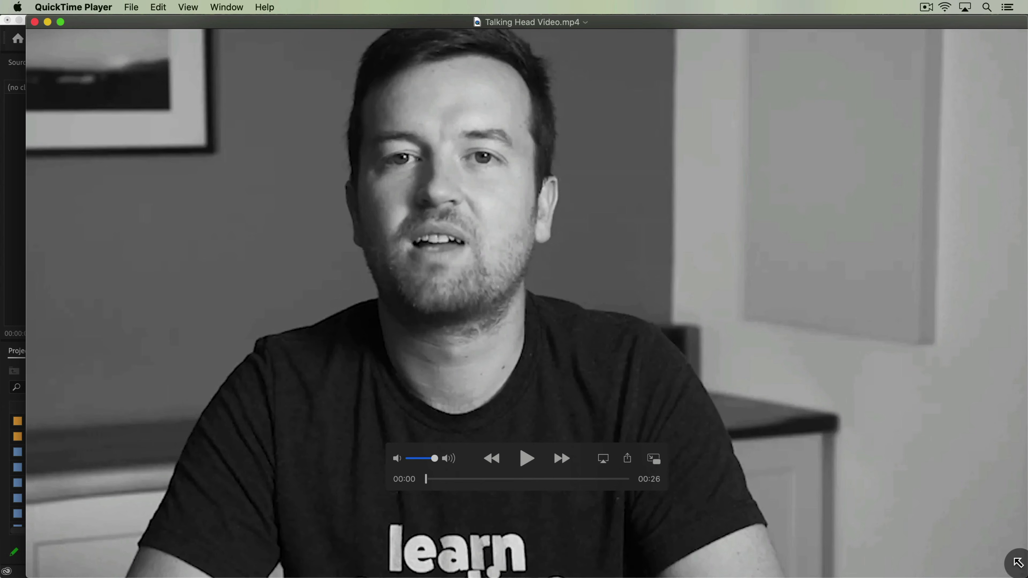
left_click_drag(1022, 569, 842, 475)
mouse_move(391, 394)
left_mouse_down()
mouse_move(484, 395)
mouse_move(392, 395)
left_mouse_up()
left_click_drag(162, 154, 339, 144)
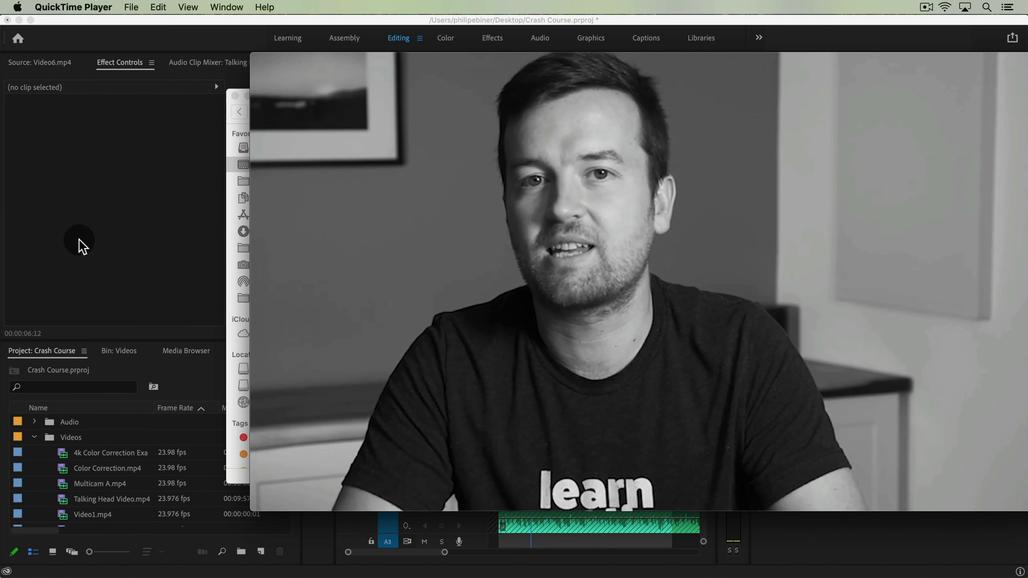
left_click(925, 7)
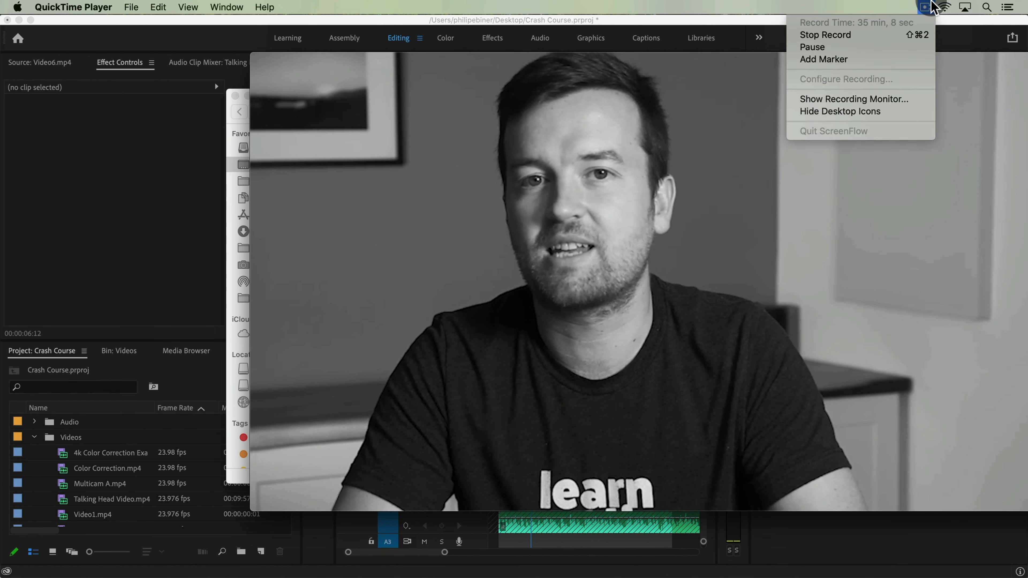
left_click(120, 225)
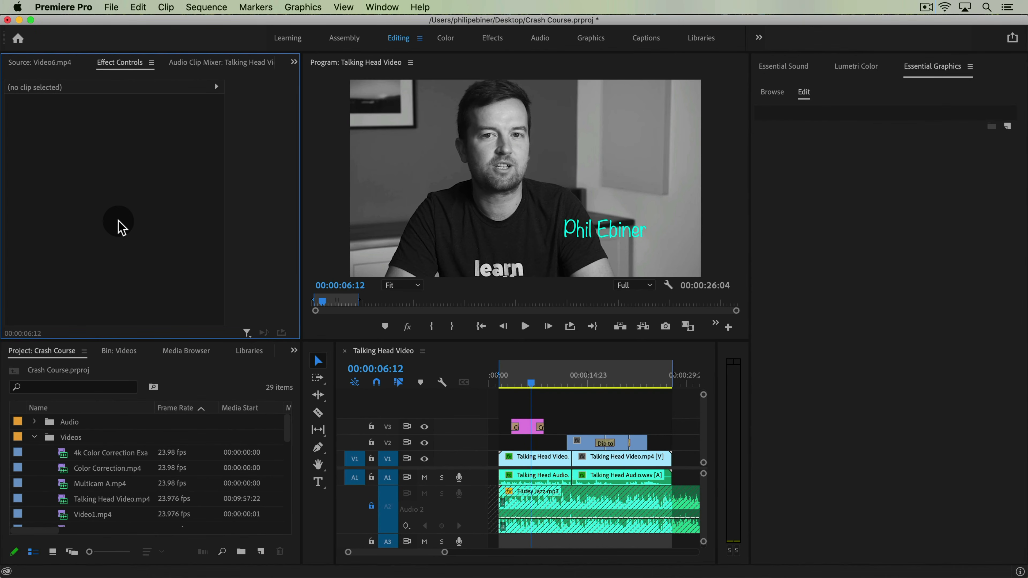